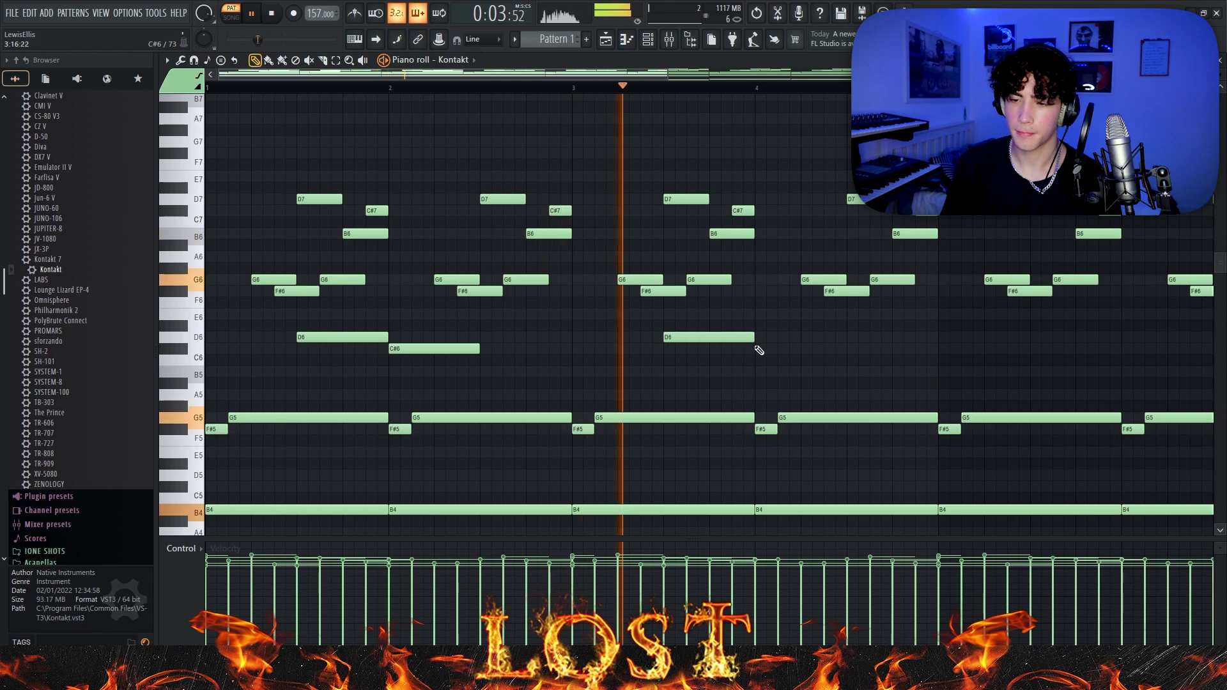
Step: Place a C#6 note at bar 4, directly after the second D6 note of the Kontakt melody
{"action": "left_click", "coordinate": [757, 349]}
{"action": "scroll", "coordinate": [754, 342], "scroll_direction": "down", "scroll_amount": 2}
{"action": "left_click", "coordinate": [743, 343]}
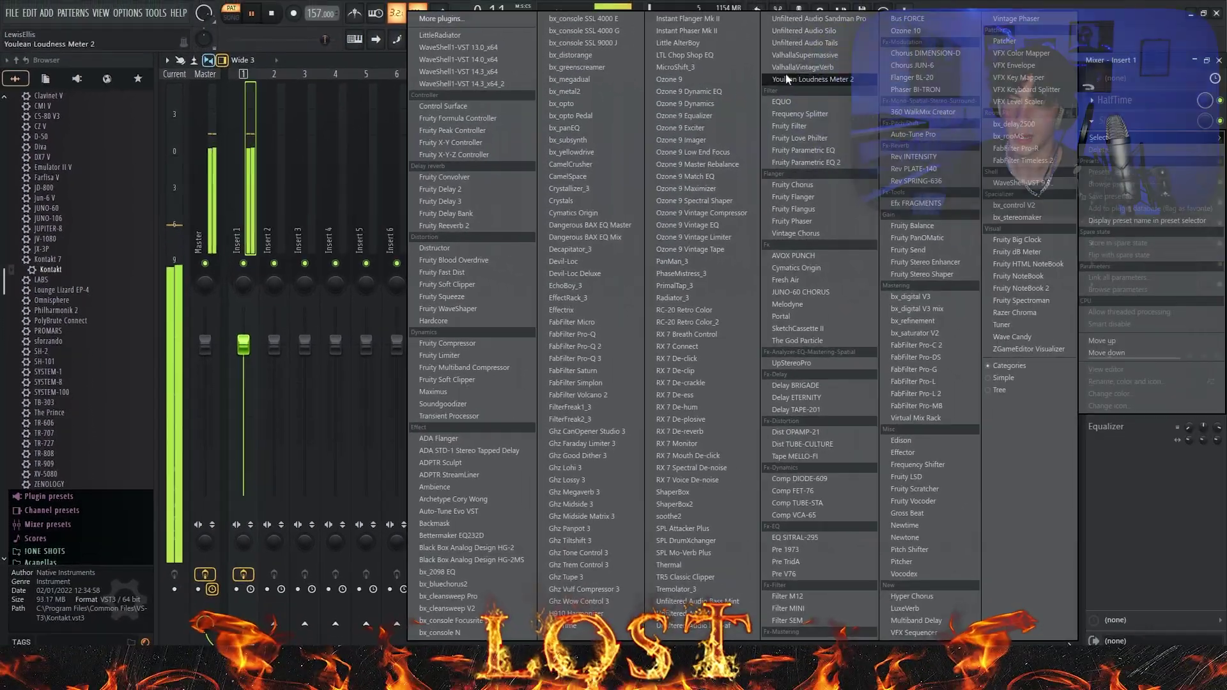
Step: Add ValhallaVintageVerb to Insert 1 with 37% mix, 0 ms predelay, 1.64 s decay, 61.5% size and a 430 Hz low cut
{"action": "left_click", "coordinate": [781, 71]}
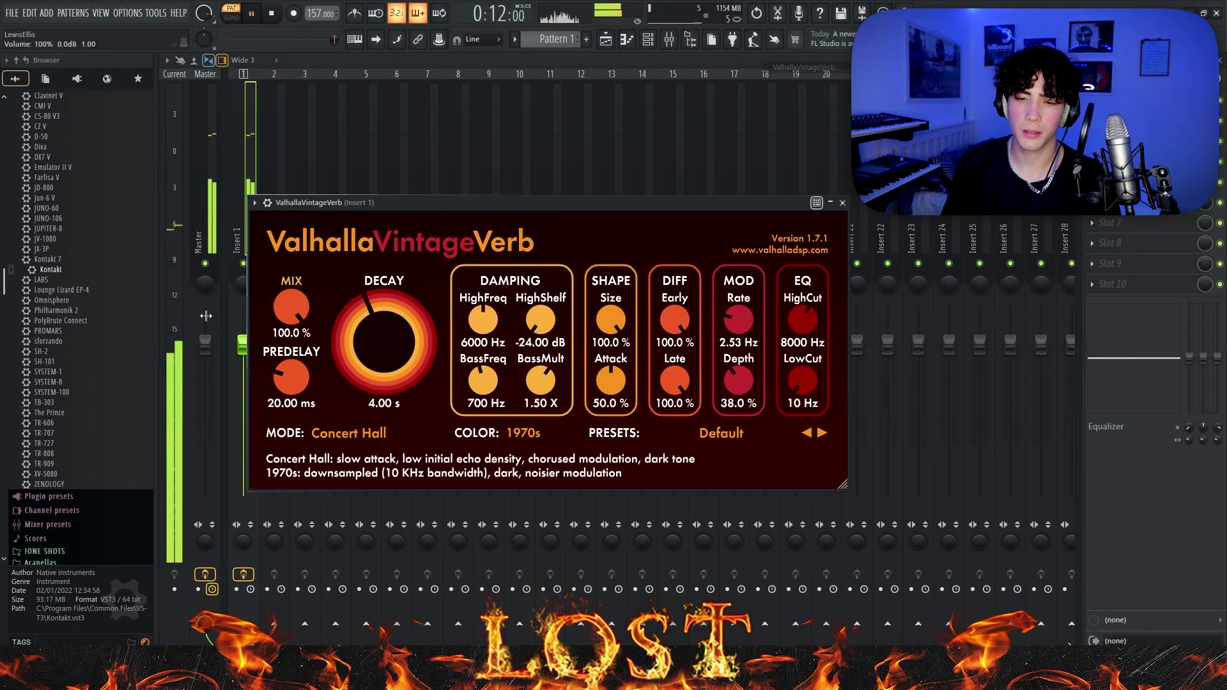
{"action": "left_click_drag", "start_coordinate": [283, 328], "coordinate": [290, 409]}
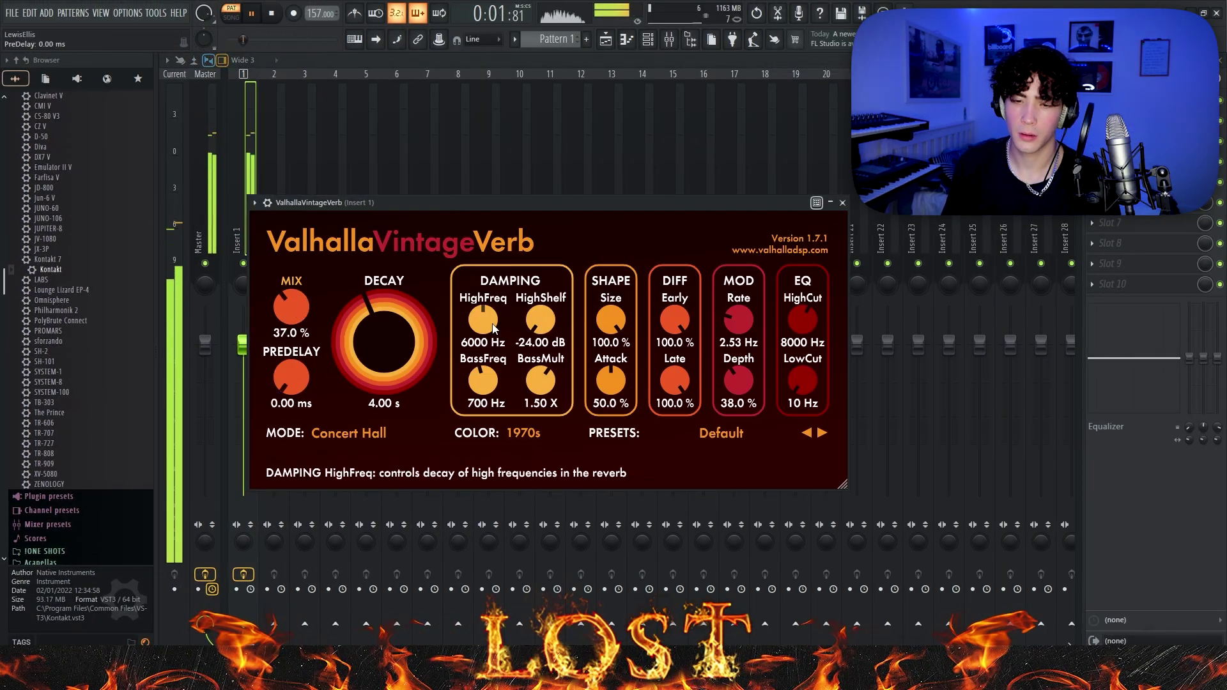
{"action": "scroll", "coordinate": [414, 311], "scroll_direction": "down", "scroll_amount": 6}
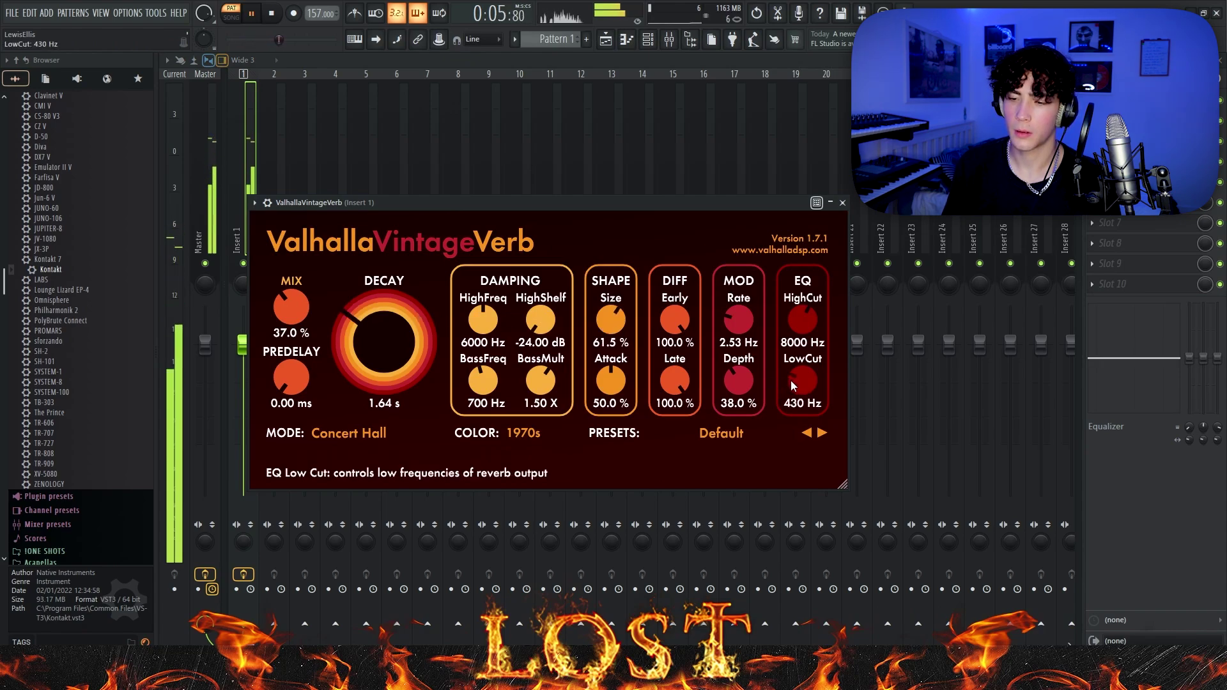
{"action": "scroll", "coordinate": [374, 368], "scroll_direction": "down", "scroll_amount": 3}
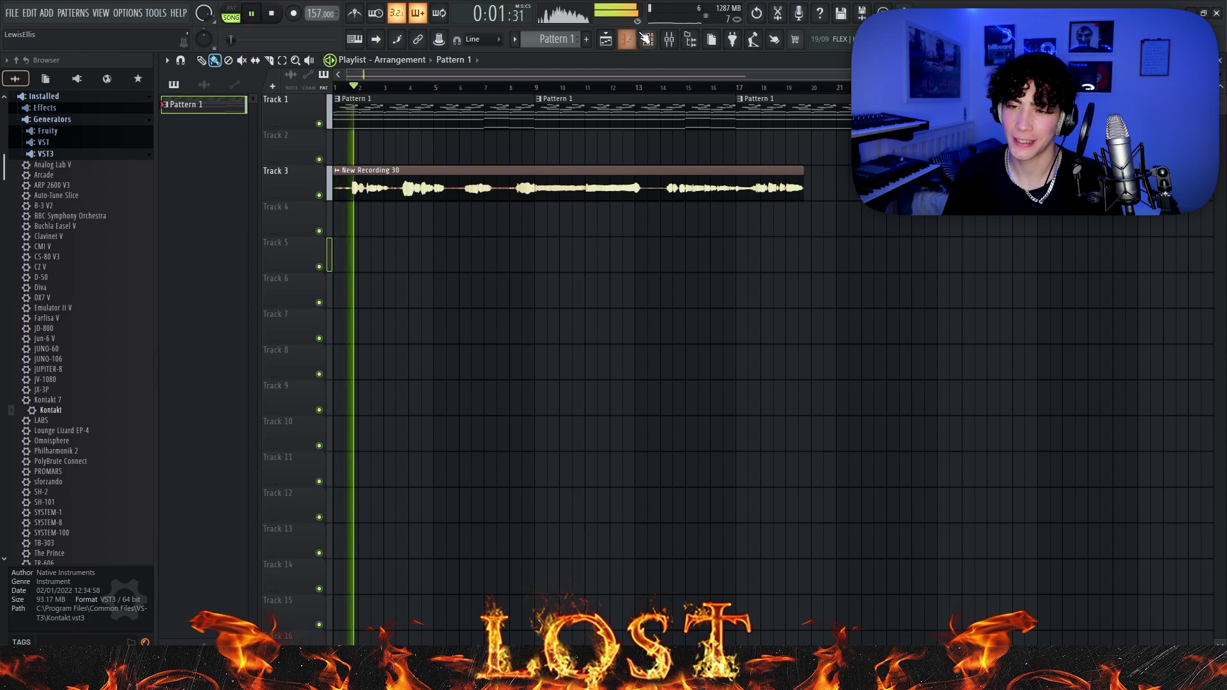
Step: Set Auto-Tune Pro on Insert 2 to B minor with Retune Speed 0, adjust its Flex-Tune, and add Fruity Chorus
{"action": "key", "text": "F6"}
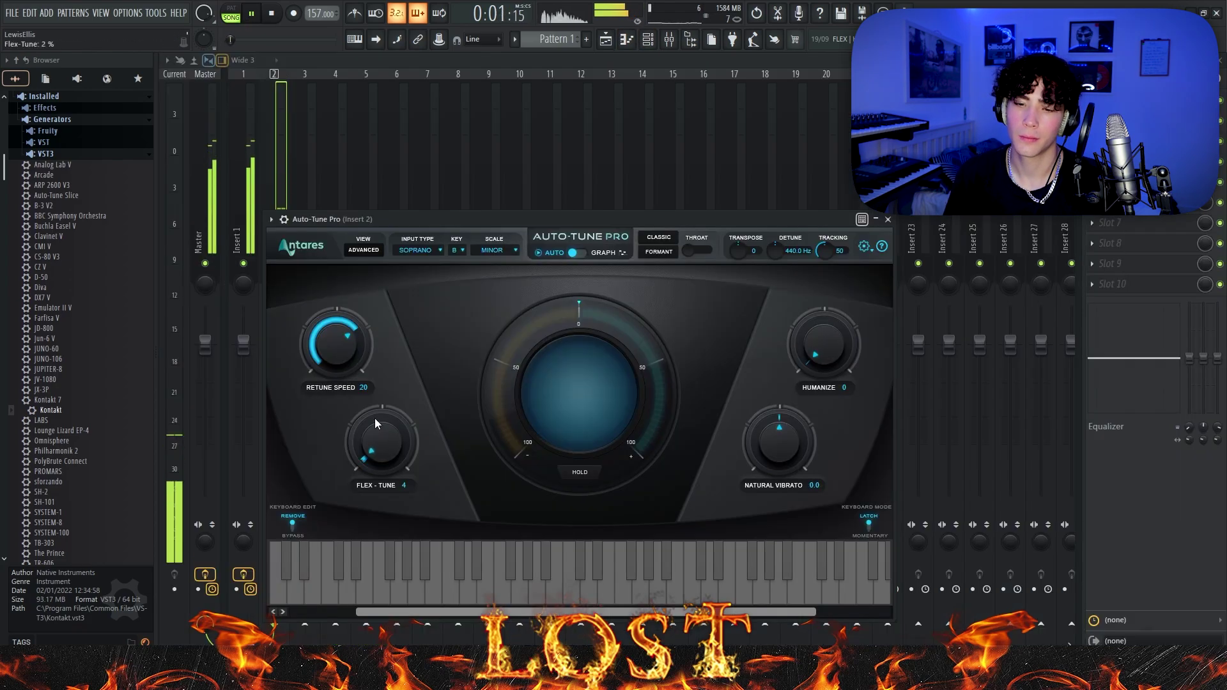
{"action": "left_click_drag", "start_coordinate": [374, 417], "coordinate": [375, 363]}
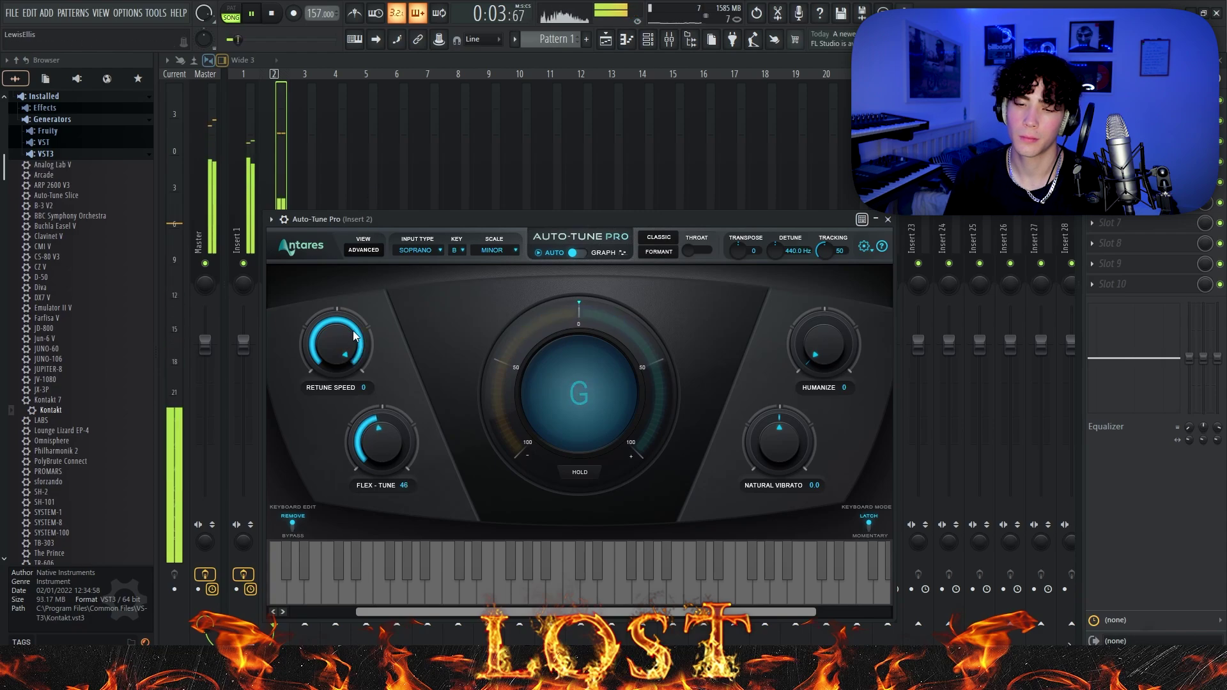
{"action": "left_click_drag", "start_coordinate": [362, 436], "coordinate": [378, 448]}
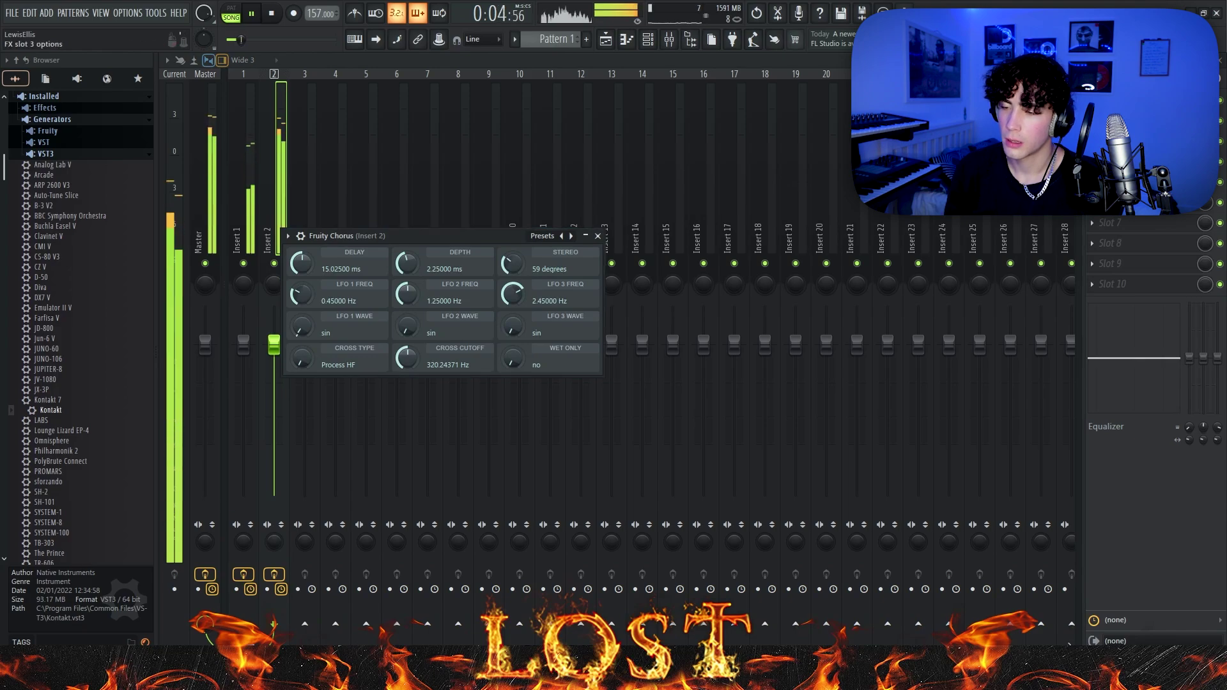
{"action": "key", "text": "Escape"}
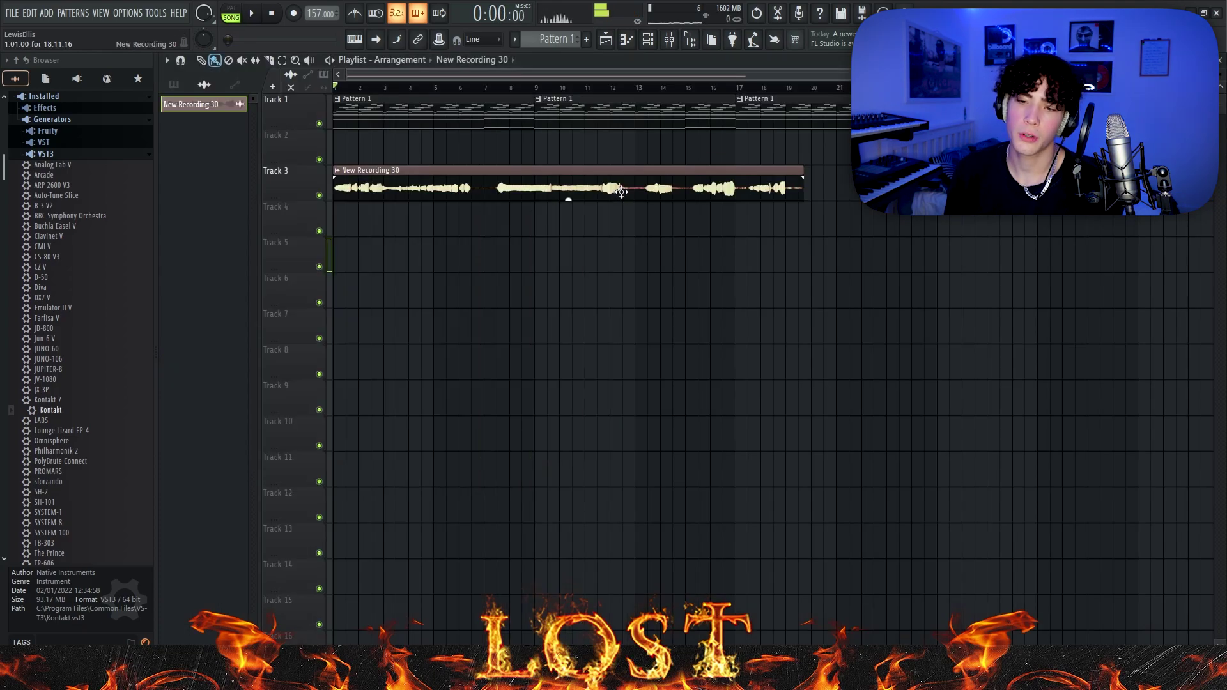
Step: Add Little AlterBoy to the vocal's channel, Insert 2, with pitch 12.0 and formant 4.0 in Transpose mode
{"action": "scroll", "coordinate": [435, 264], "scroll_direction": "down", "scroll_amount": 1}
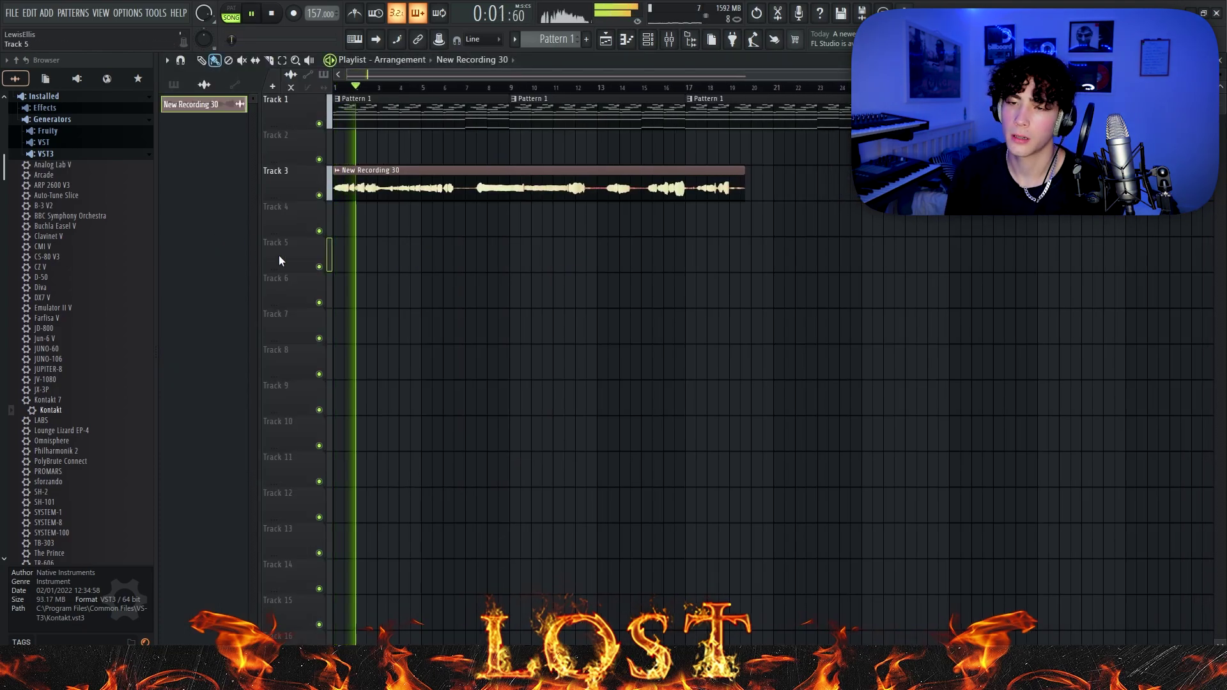
{"action": "scroll", "coordinate": [279, 260], "scroll_direction": "up", "scroll_amount": 4}
{"action": "double_click", "coordinate": [413, 190]}
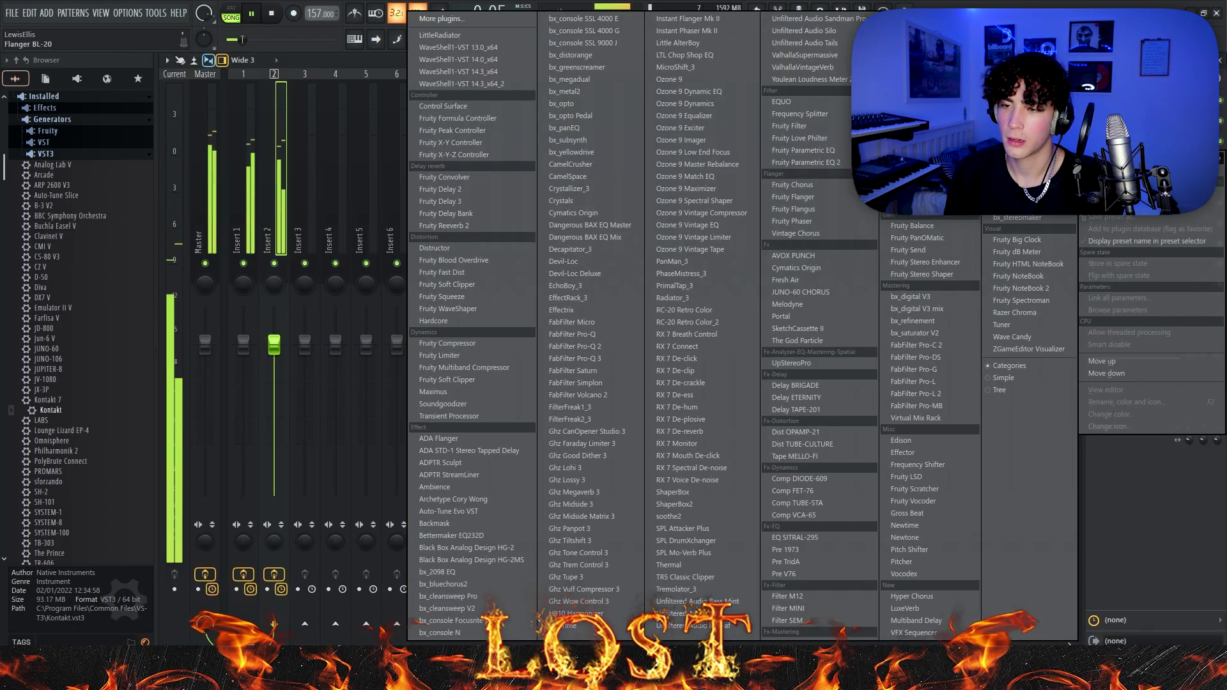
{"action": "left_click", "coordinate": [719, 42]}
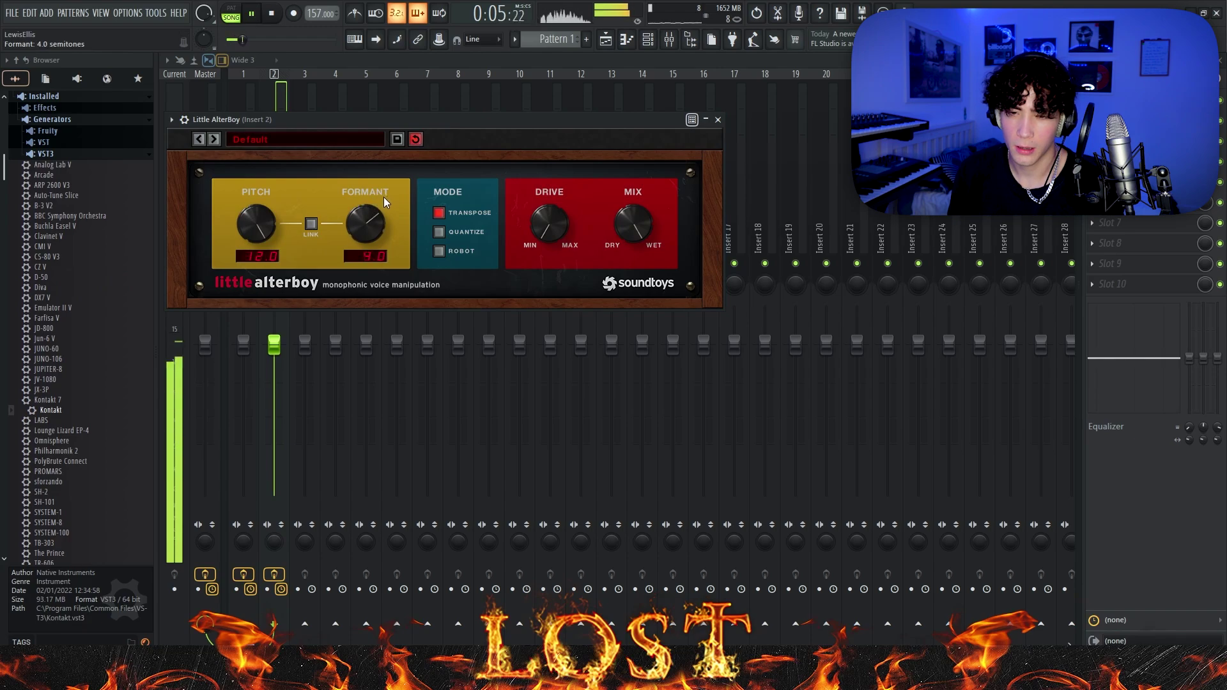
Step: Move the long vocal clip on Track 4 to start at bar 3, right after the chopped clips on Track 3
{"action": "left_click", "coordinate": [606, 44]}
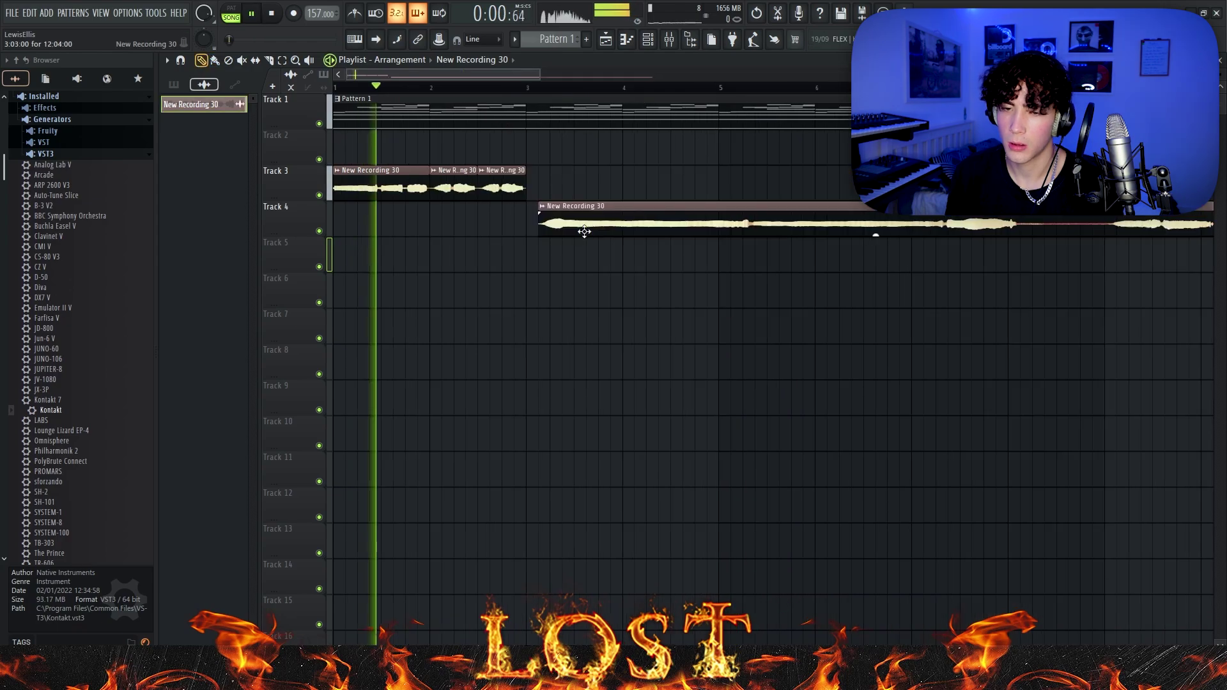
{"action": "left_click_drag", "start_coordinate": [584, 231], "coordinate": [571, 231]}
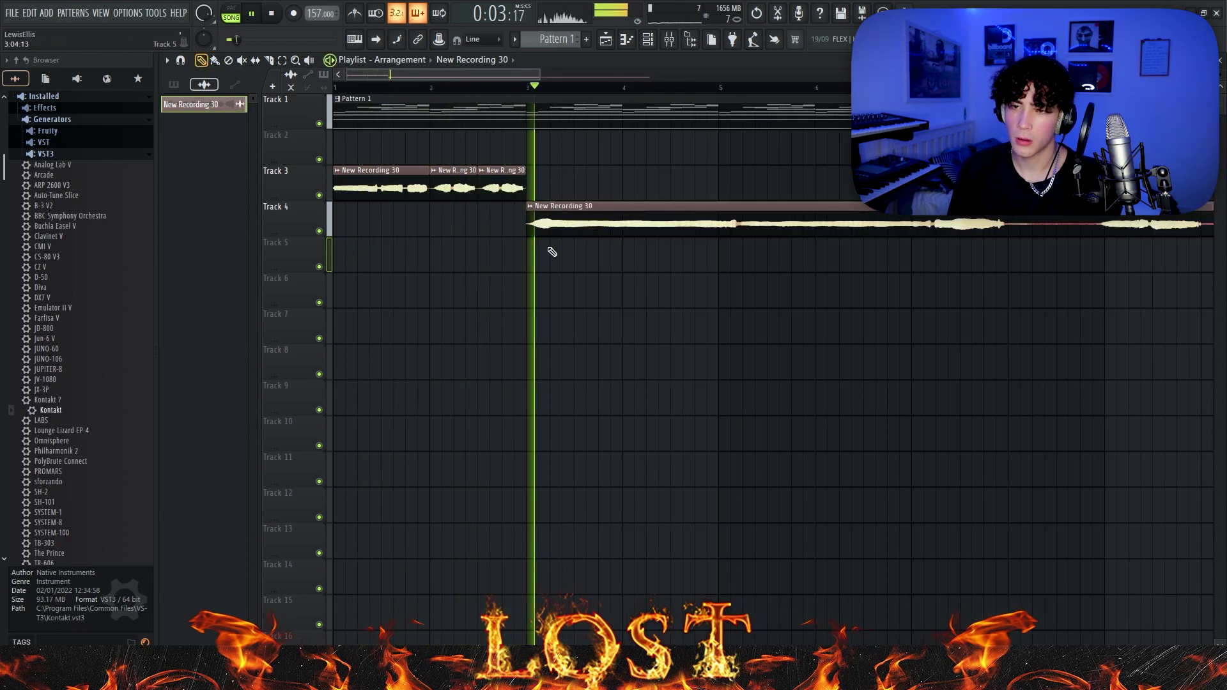
{"action": "scroll", "coordinate": [554, 251], "scroll_direction": "down", "scroll_amount": 1}
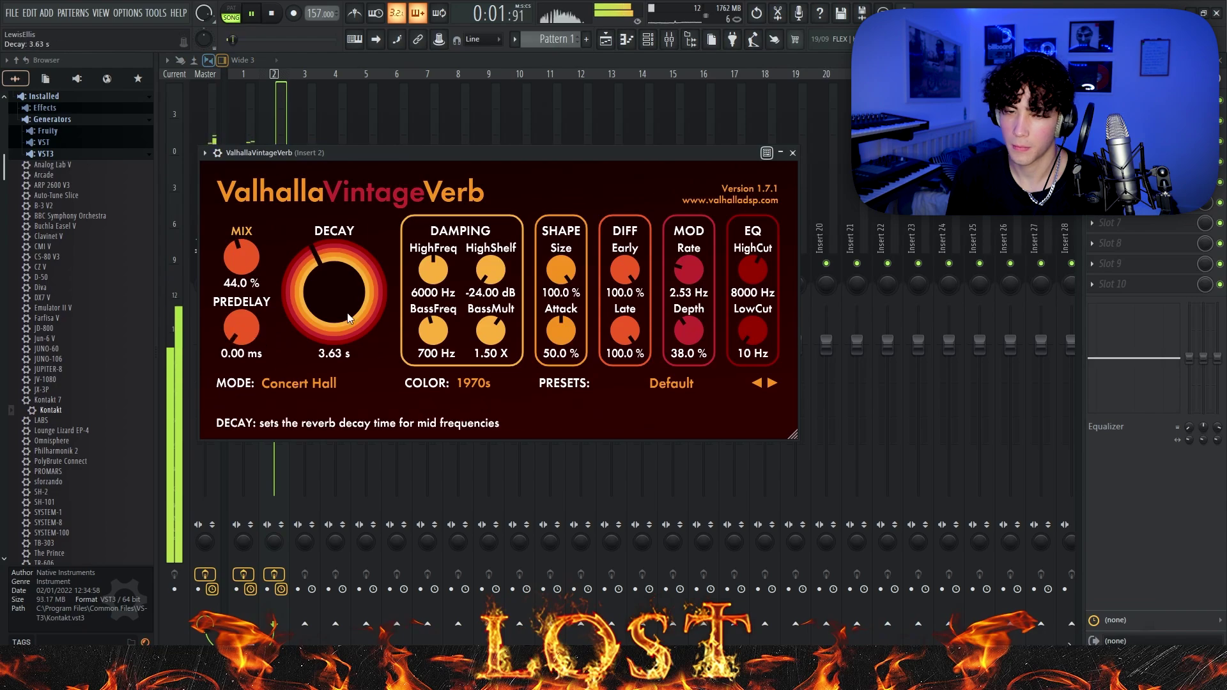
Step: Set the reverb on Insert 2 to 3.10 s decay and 220 Hz low cut, and add Effectrix with its Reverse effect selected
{"action": "left_click_drag", "start_coordinate": [348, 318], "coordinate": [350, 333]}
{"action": "left_click_drag", "start_coordinate": [751, 333], "coordinate": [747, 312]}
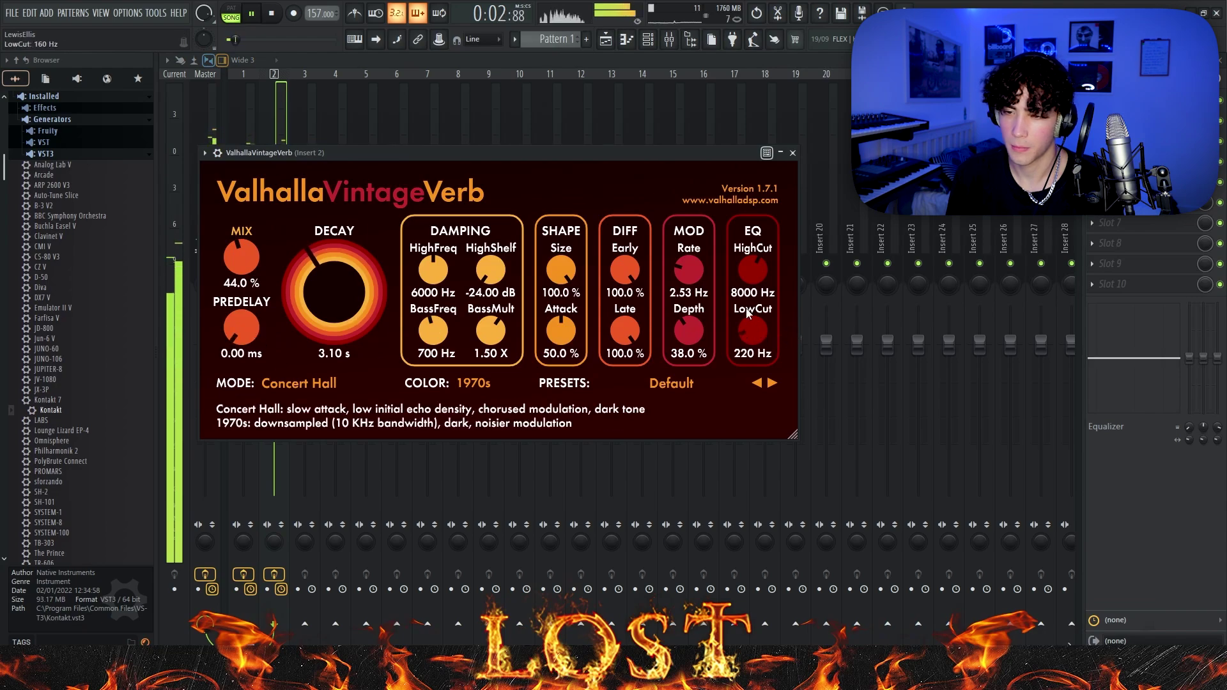
{"action": "left_click", "coordinate": [1119, 221]}
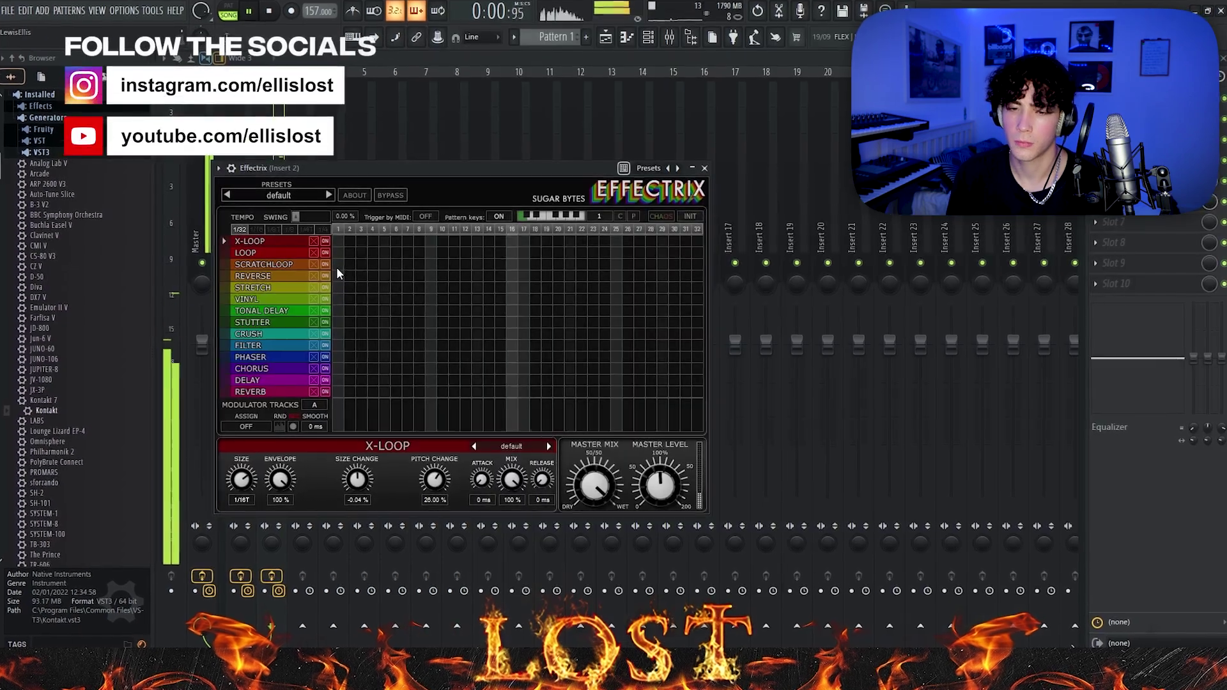
{"action": "left_click", "coordinate": [336, 274]}
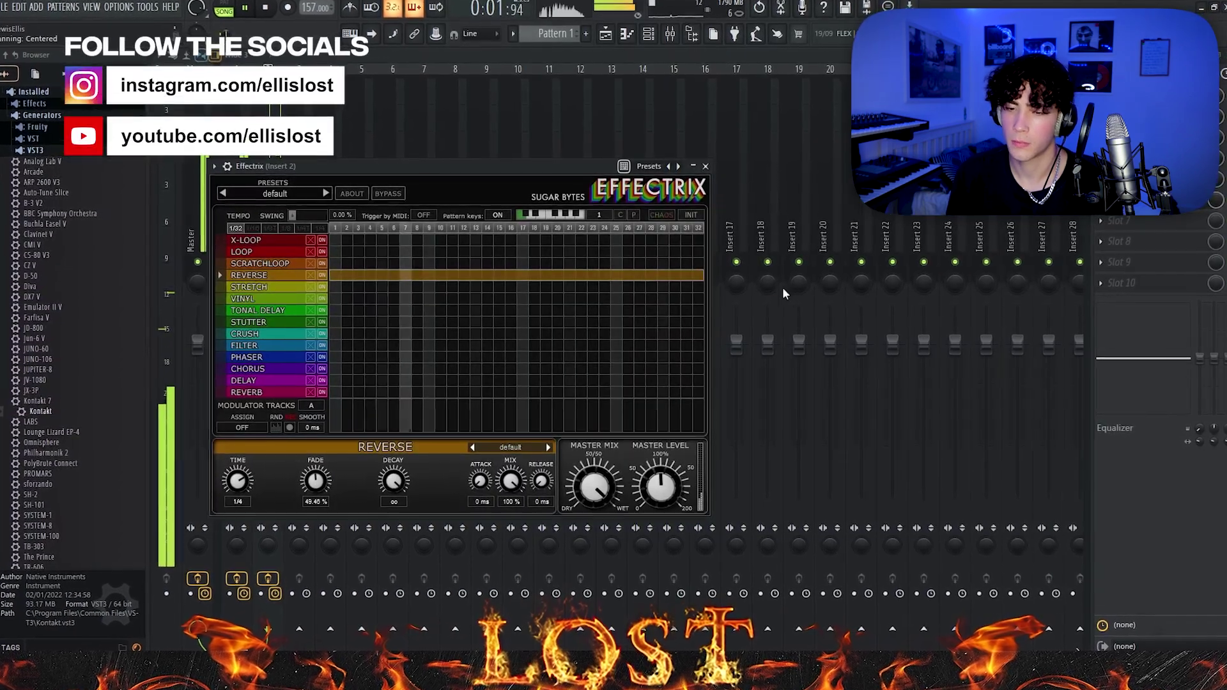
Step: Slice the long vocal clip on Track 4 at bar 5
{"action": "left_click", "coordinate": [608, 28]}
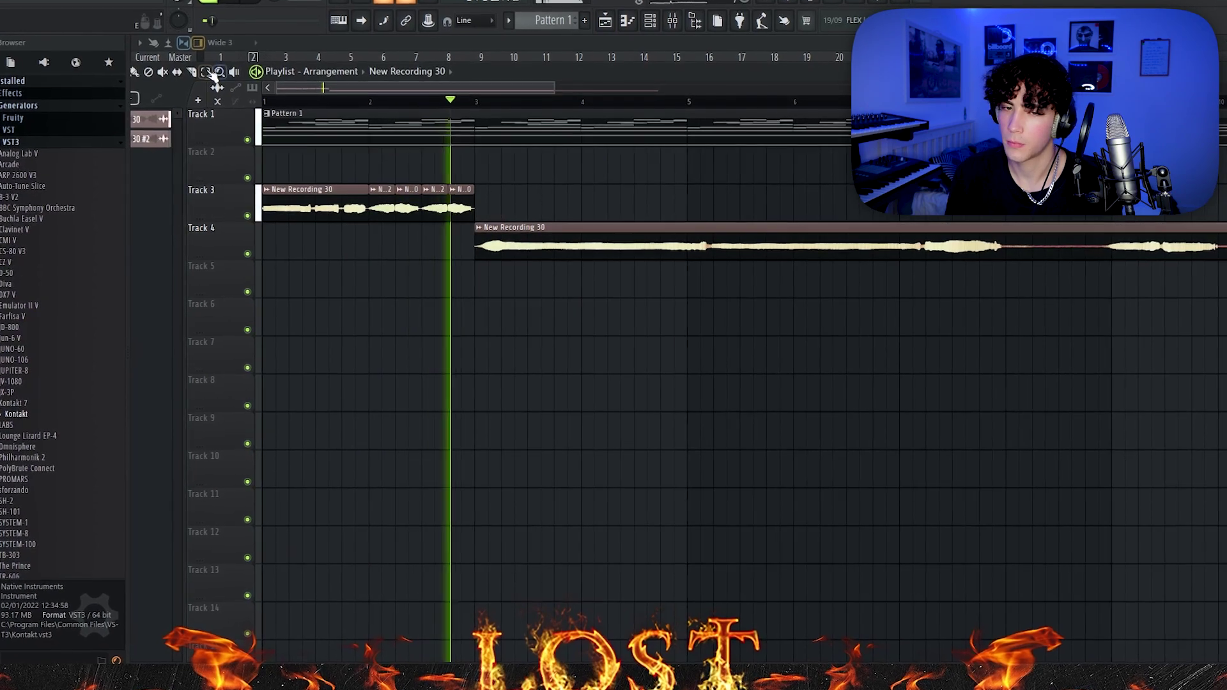
{"action": "left_click", "coordinate": [192, 71]}
{"action": "left_click_drag", "start_coordinate": [688, 264], "coordinate": [689, 219]}
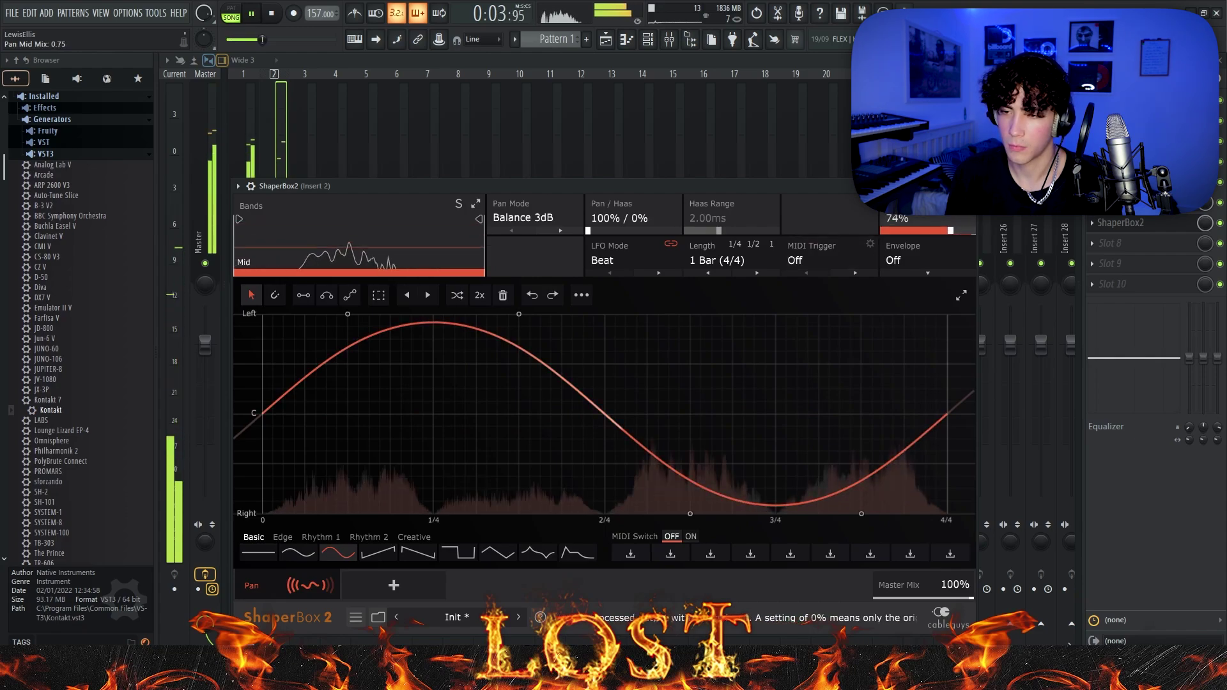
Step: Set the ShaperBox 2 pan mix to 68% and its LFO length to 1/4 on Insert 2
{"action": "left_click_drag", "start_coordinate": [950, 231], "coordinate": [945, 231]}
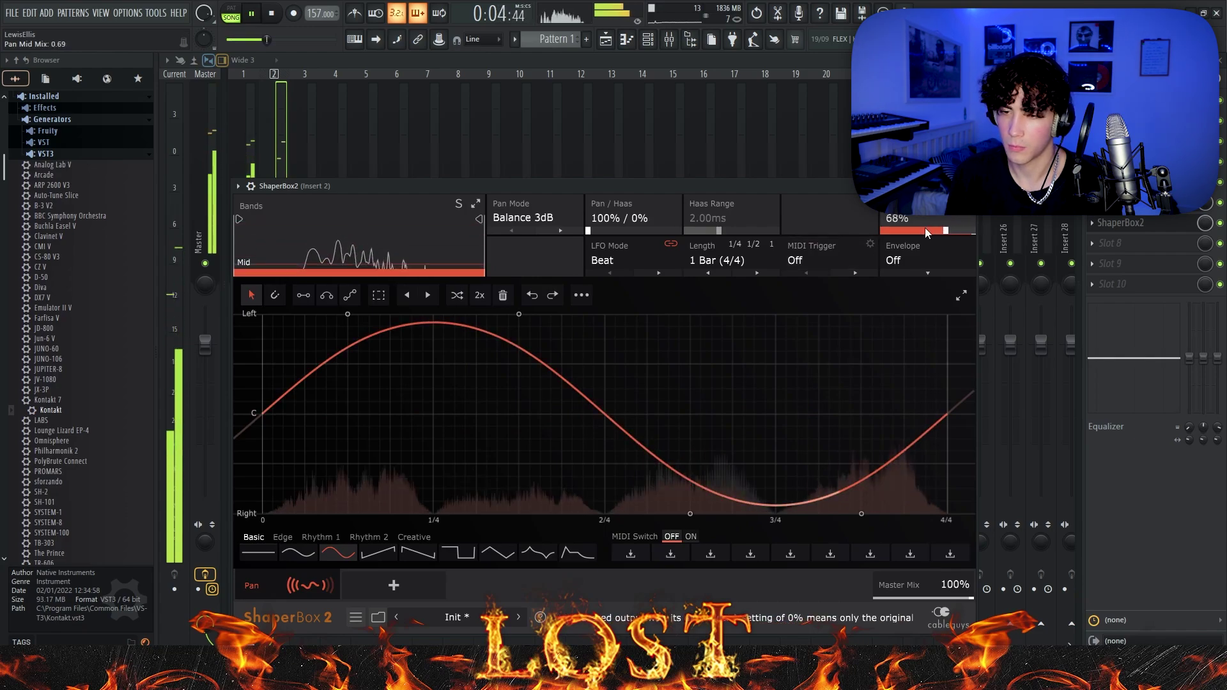
{"action": "left_click", "coordinate": [735, 244]}
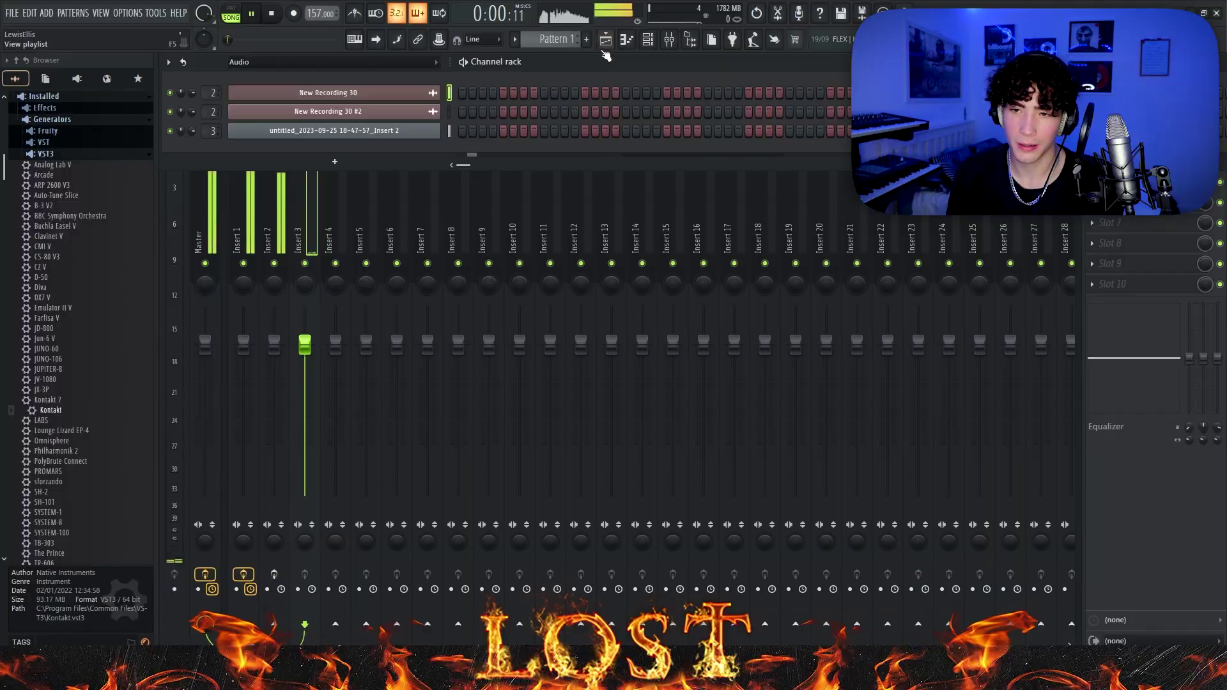
Step: Delete the original vocal clips on Tracks 3 and 4, keeping the bounced audio on Track 2, and restart playback
{"action": "key", "text": "F5"}
{"action": "left_click_drag", "start_coordinate": [780, 190], "coordinate": [243, 258]}
{"action": "key", "text": "Delete"}
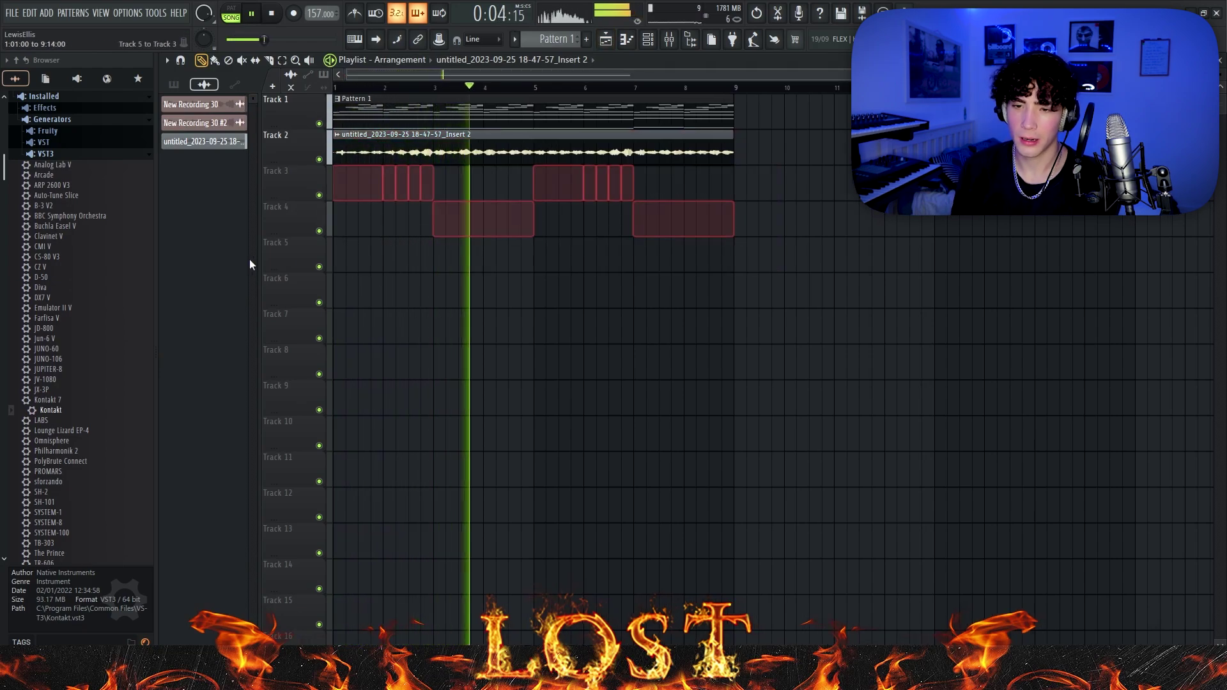
{"action": "key", "text": "space"}
{"action": "key", "text": "space"}
Step: Switch the bounced vocal clip's time stretching mode to Stretch Pro and set the formant shift to +720 cents
{"action": "scroll", "coordinate": [340, 173], "scroll_direction": "up", "scroll_amount": 3}
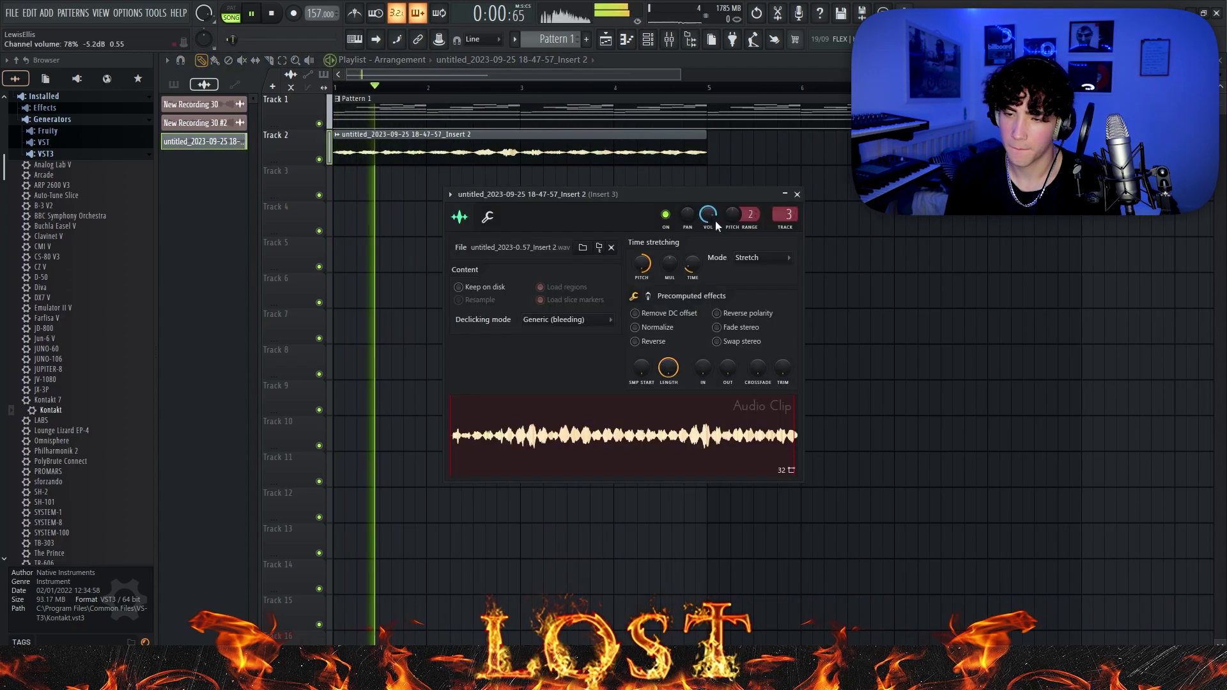
{"action": "left_click", "coordinate": [749, 261]}
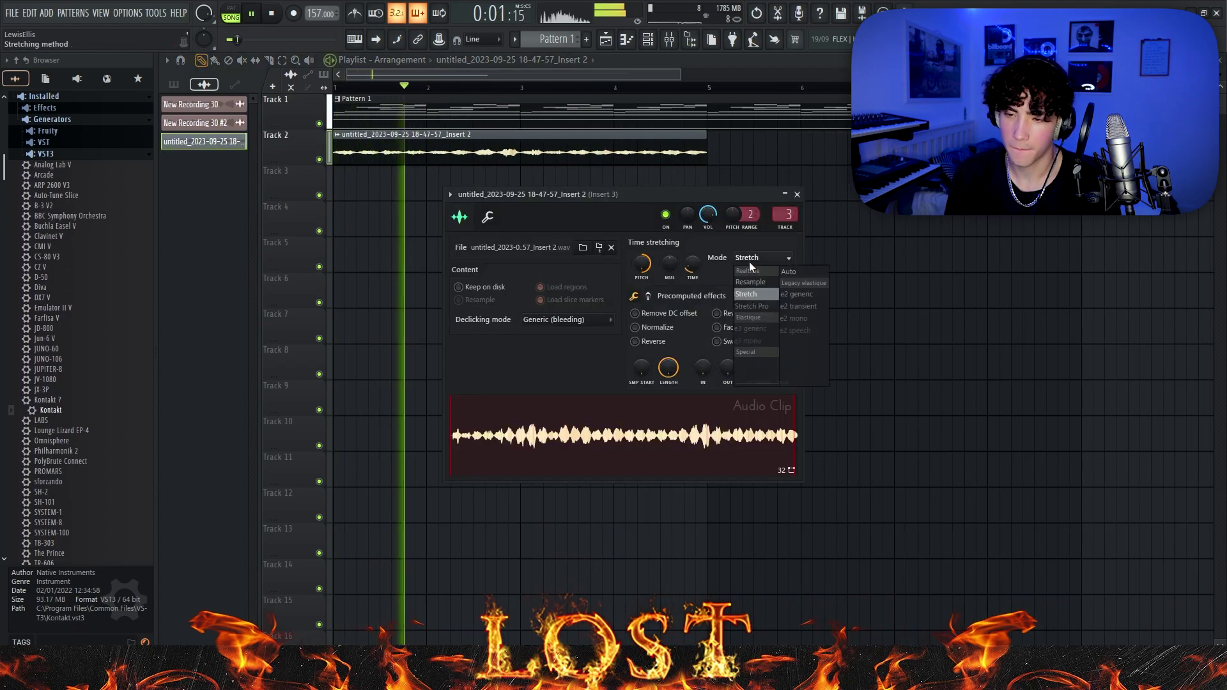
{"action": "left_click", "coordinate": [751, 306]}
{"action": "key", "text": "space"}
{"action": "key", "text": "space"}
{"action": "left_click_drag", "start_coordinate": [768, 274], "coordinate": [781, 275]}
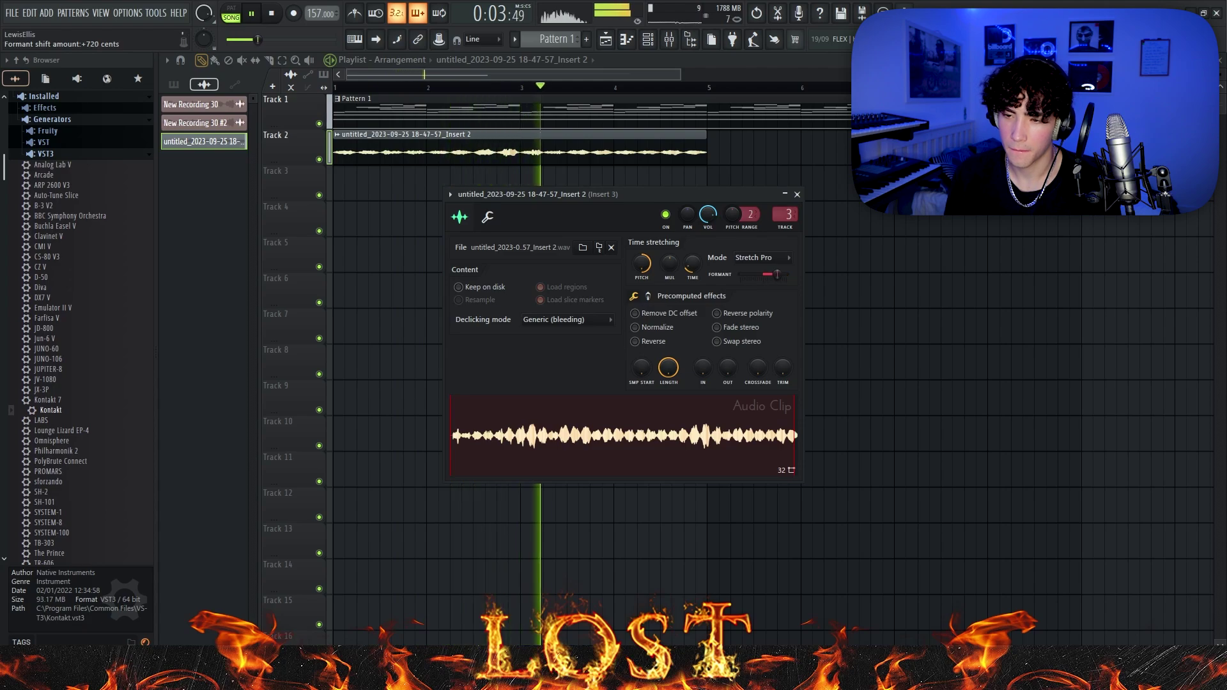
Step: Place a copy of the four-bar bounced vocal clip at bar 5 on Track 2
{"action": "left_click", "coordinate": [605, 131]}
{"action": "scroll", "coordinate": [602, 135], "scroll_direction": "down", "scroll_amount": 2}
{"action": "left_click", "coordinate": [598, 139]}
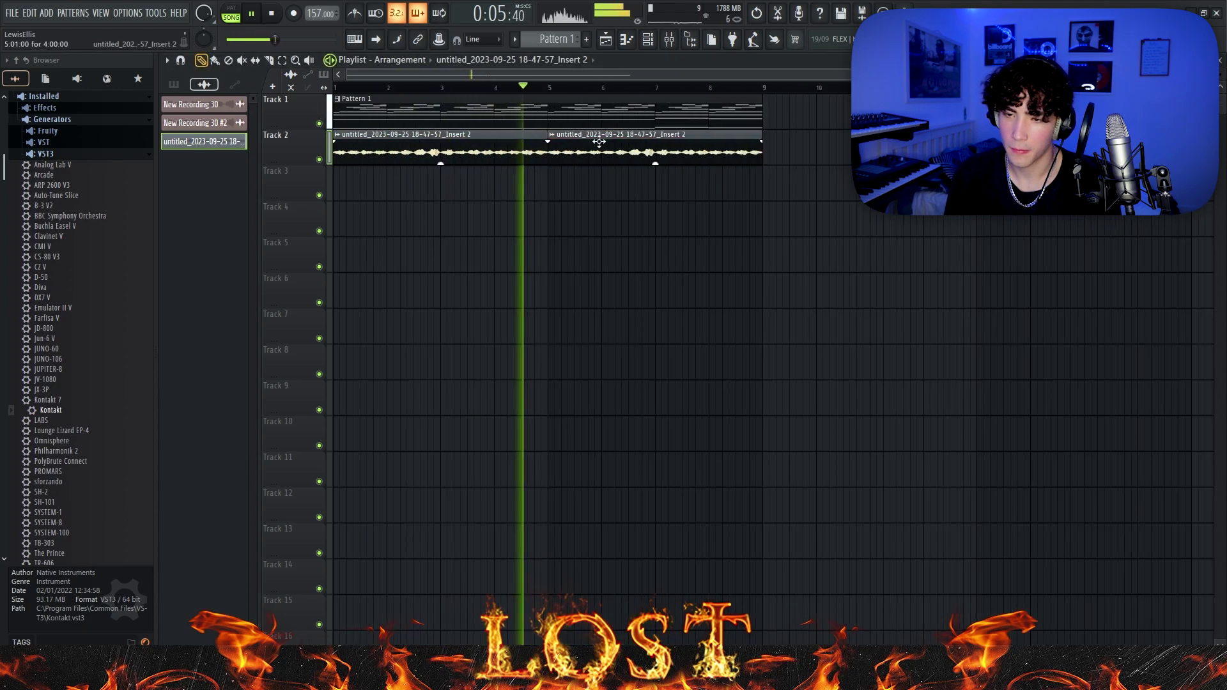
{"action": "scroll", "coordinate": [591, 147], "scroll_direction": "down", "scroll_amount": 2}
Step: Load ValhallaVintageVerb on Insert 3, the mixer channel of the bounced vocal clip
{"action": "double_click", "coordinate": [603, 136]}
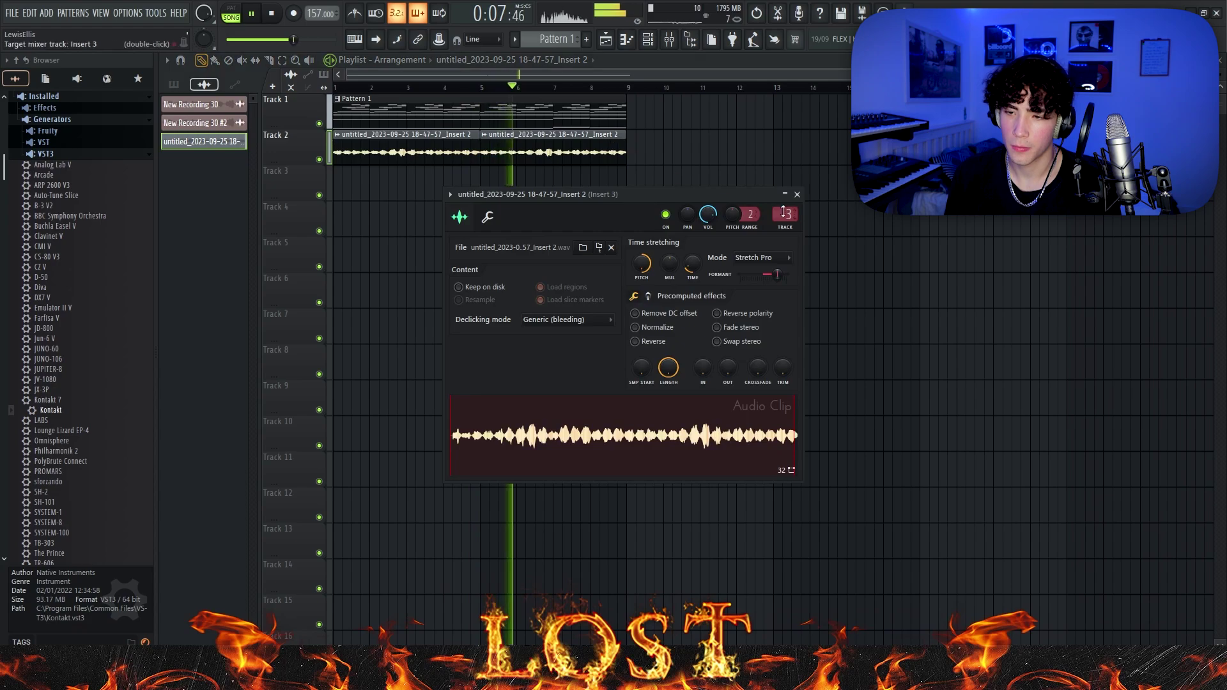
{"action": "left_click", "coordinate": [677, 43]}
{"action": "left_click", "coordinate": [1093, 100]}
{"action": "mouse_move", "coordinate": [1101, 117]}
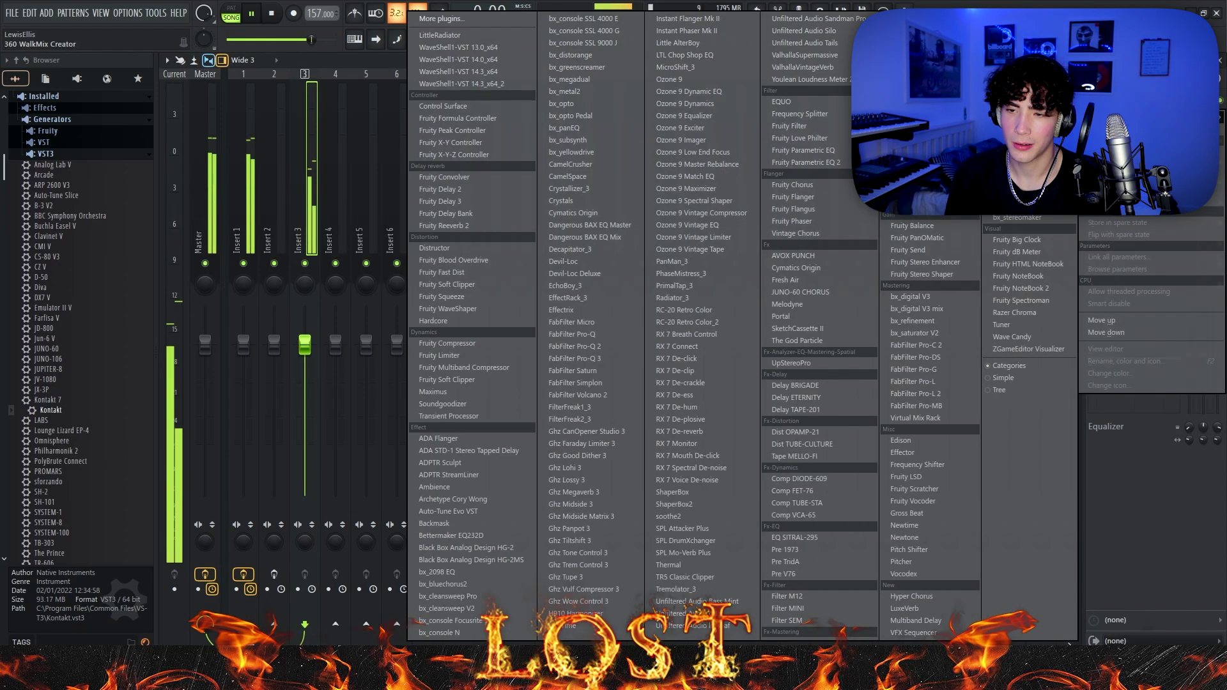
{"action": "left_click", "coordinate": [806, 68]}
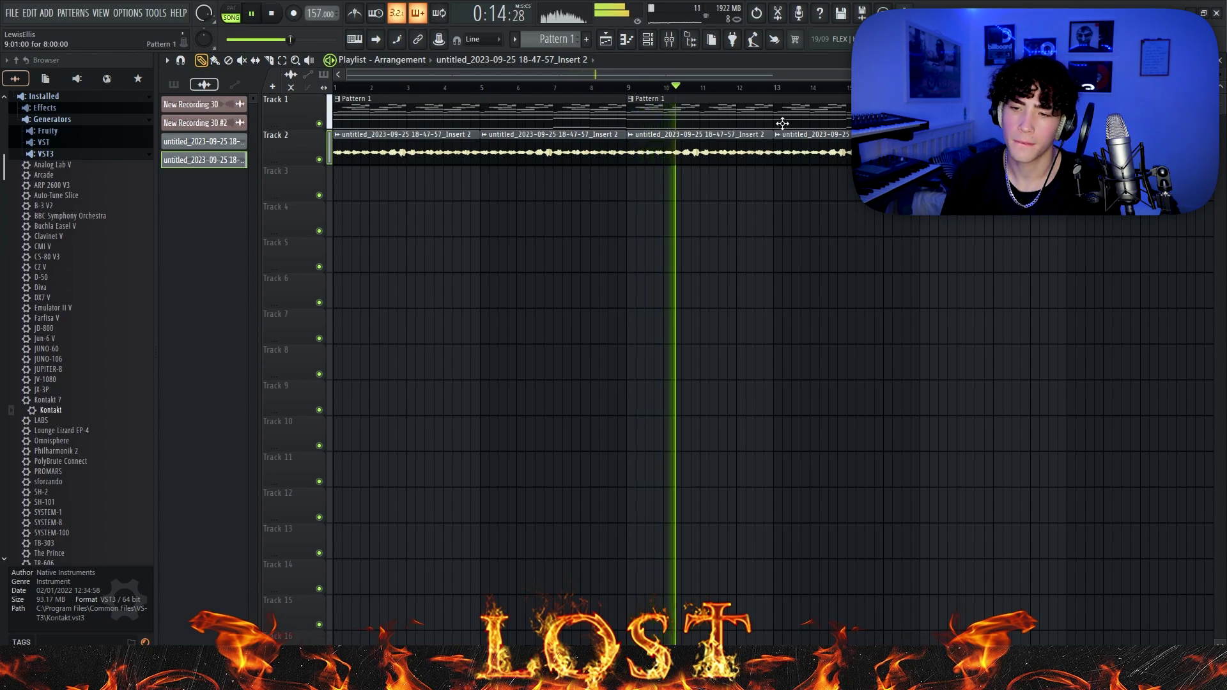
{"action": "double_click", "coordinate": [725, 154]}
{"action": "key", "text": "Escape"}
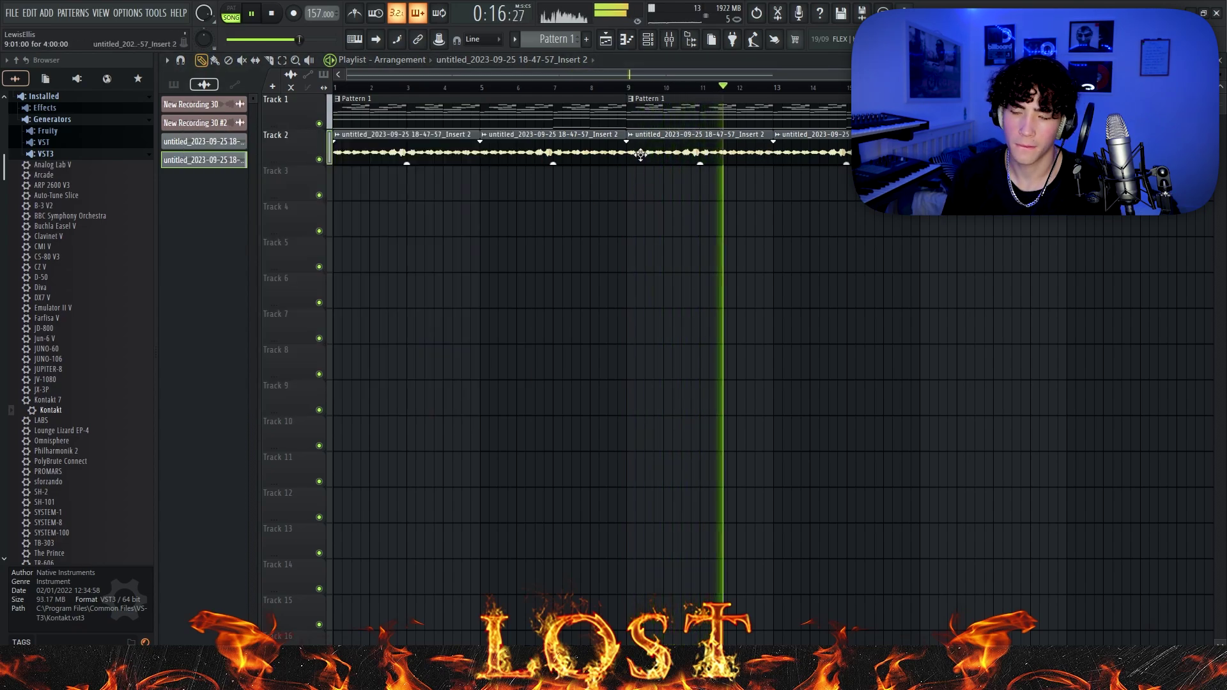
{"action": "key", "text": "F9"}
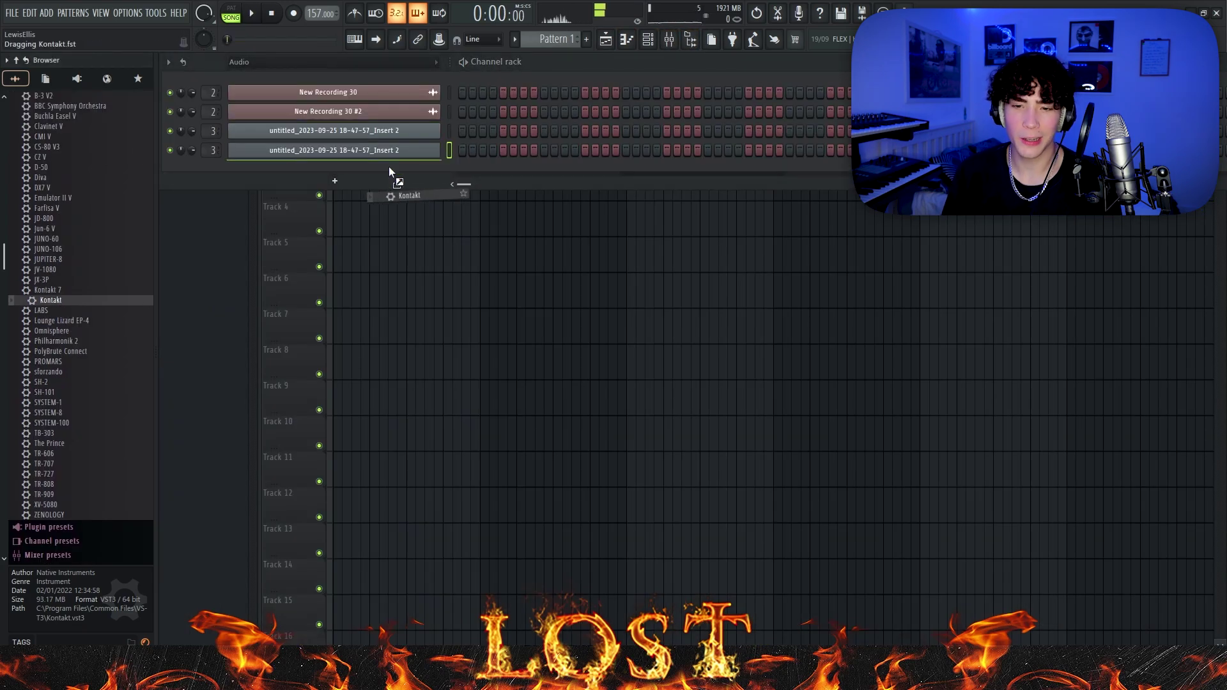
Step: Add a second Kontakt instance to the channel rack and browse its instrument libraries
{"action": "left_click_drag", "start_coordinate": [389, 168], "coordinate": [389, 168]}
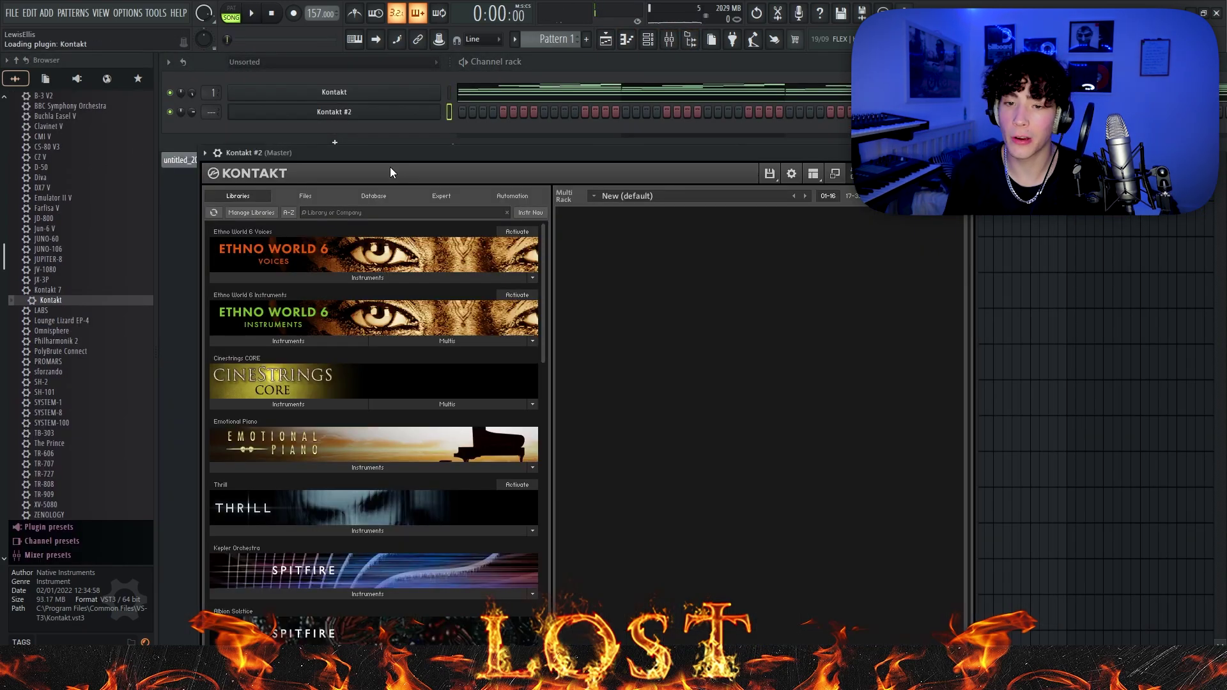
{"action": "scroll", "coordinate": [439, 414], "scroll_direction": "down", "scroll_amount": 2}
{"action": "scroll", "coordinate": [439, 412], "scroll_direction": "down", "scroll_amount": 2}
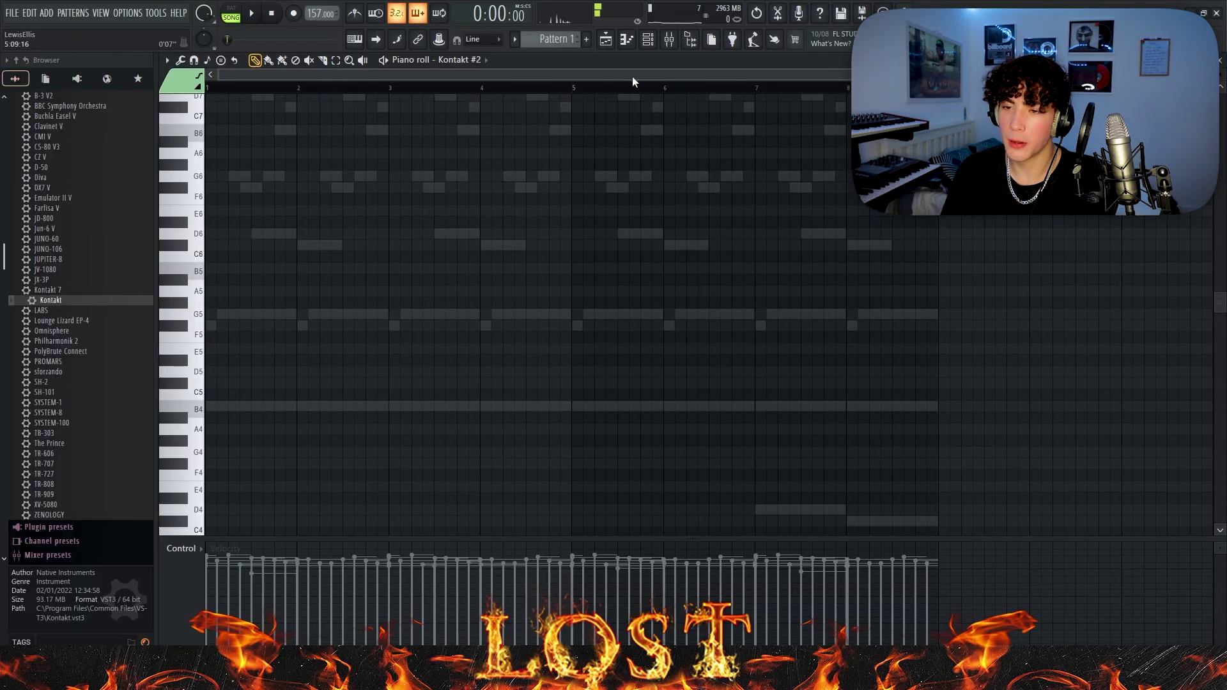
{"action": "left_click", "coordinate": [648, 41]}
{"action": "left_click", "coordinate": [647, 40]}
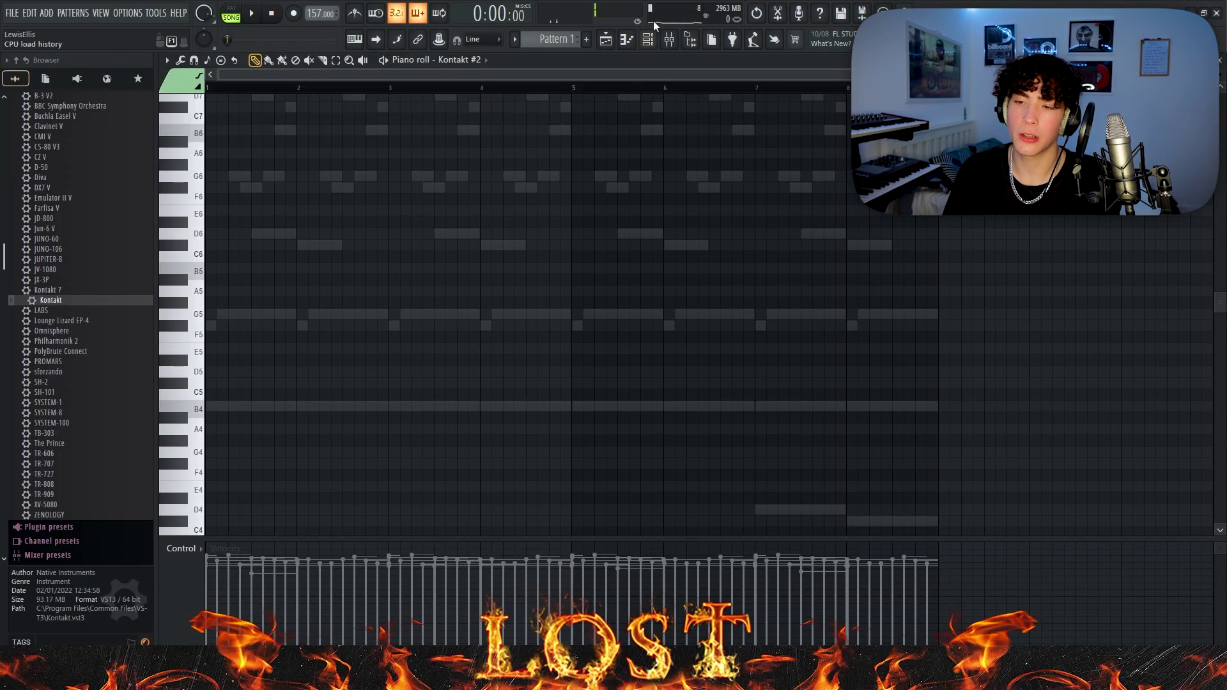
Step: Choose the Long articulation for the Albion Solstice patch loaded in the Kontakt #2 channel, dismissing its help pop-up
{"action": "left_click", "coordinate": [648, 40]}
{"action": "left_click", "coordinate": [424, 117]}
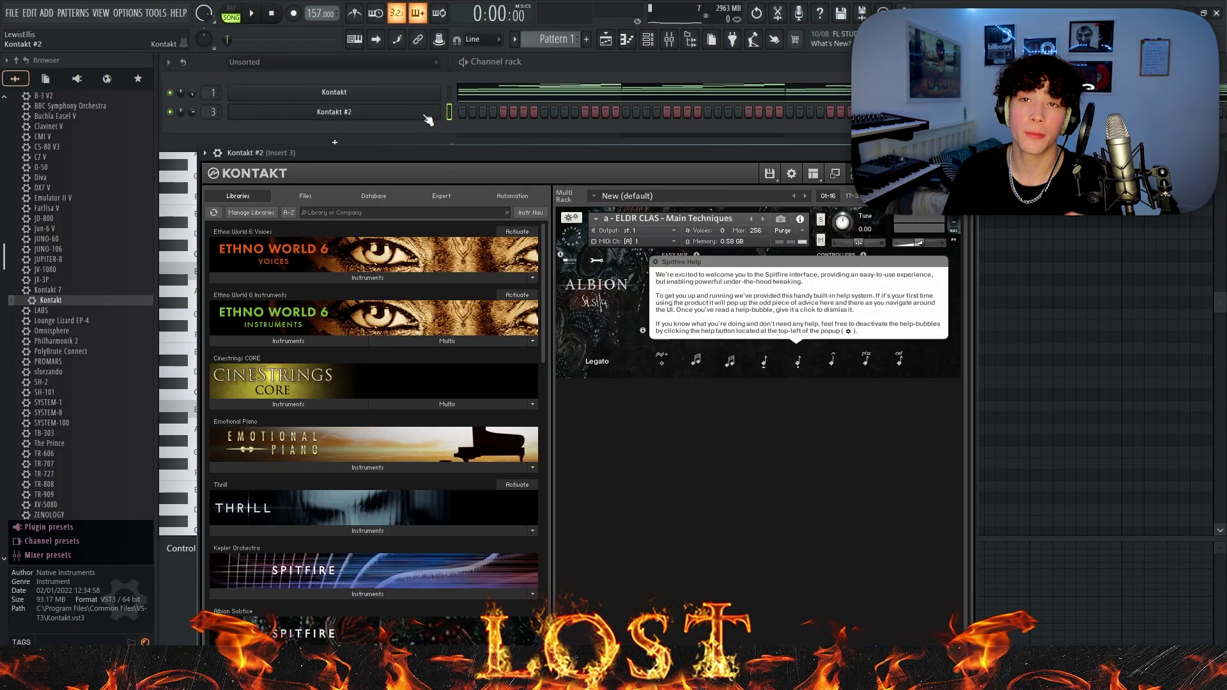
{"action": "left_click", "coordinate": [714, 303]}
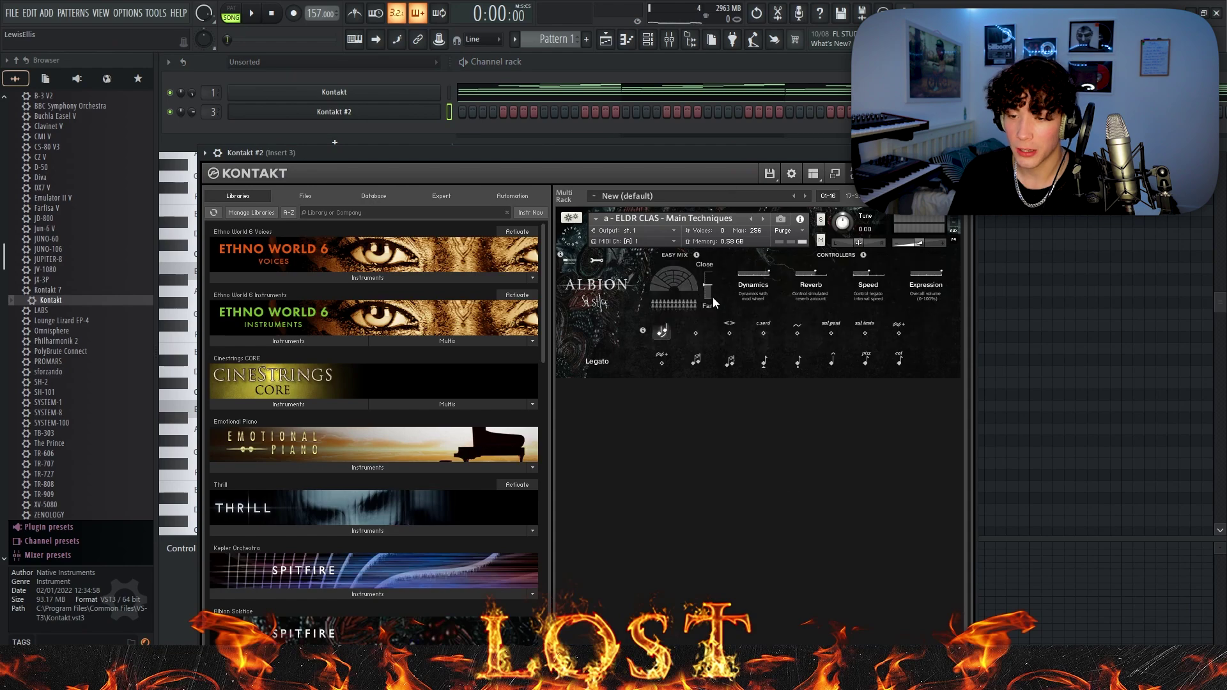
{"action": "left_click", "coordinate": [695, 335]}
Step: Copy the first Kontakt channel's melody into Kontakt #2, raise the notes one octave and play it back
{"action": "right_click", "coordinate": [249, 90]}
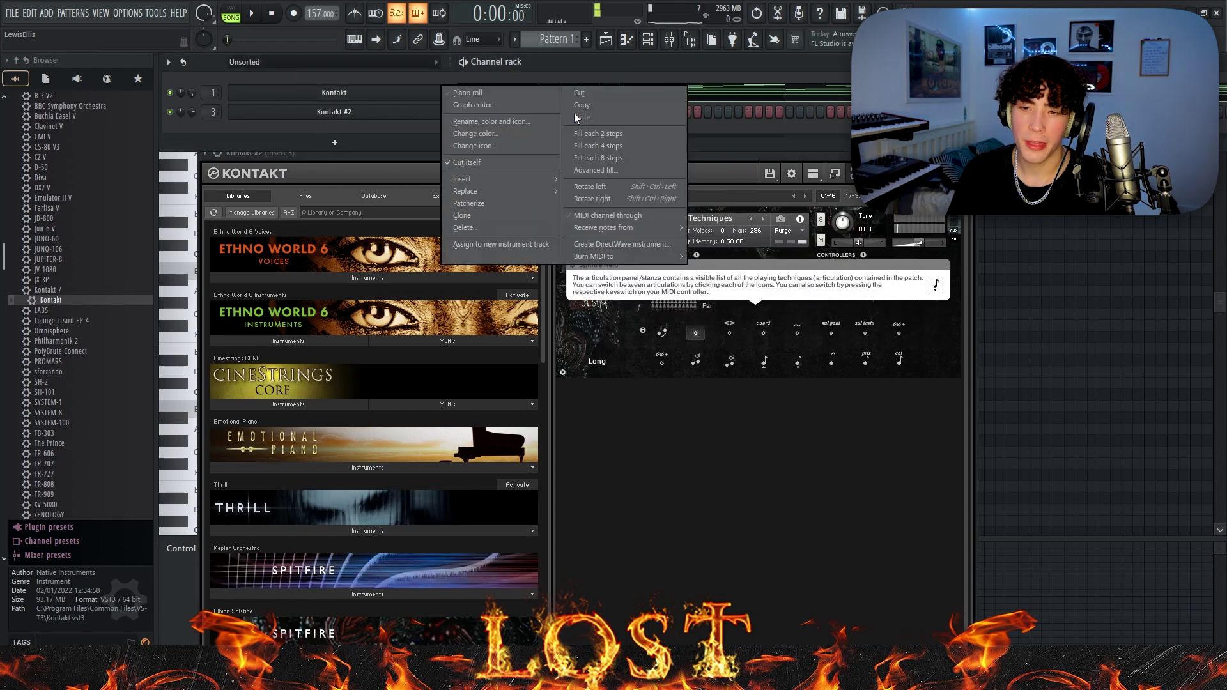
{"action": "left_click", "coordinate": [573, 110]}
{"action": "right_click", "coordinate": [433, 108]}
{"action": "left_click", "coordinate": [596, 131]}
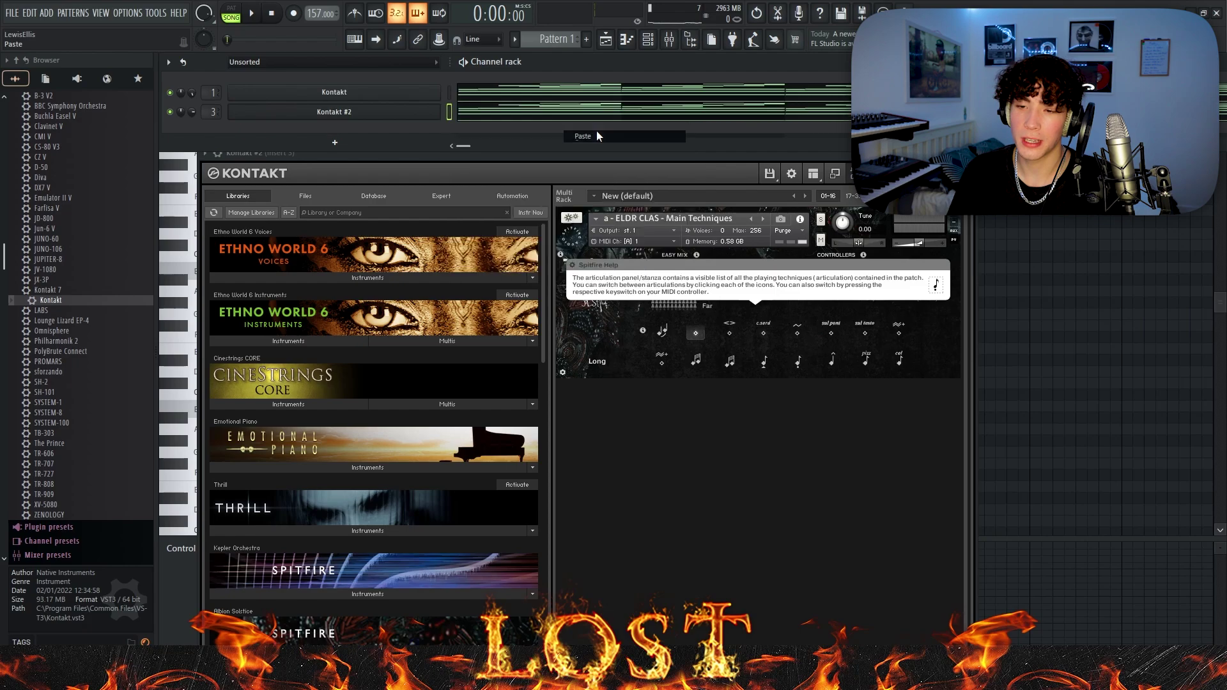
{"action": "left_click", "coordinate": [592, 116]}
{"action": "left_click", "coordinate": [591, 116]}
{"action": "key", "text": "space"}
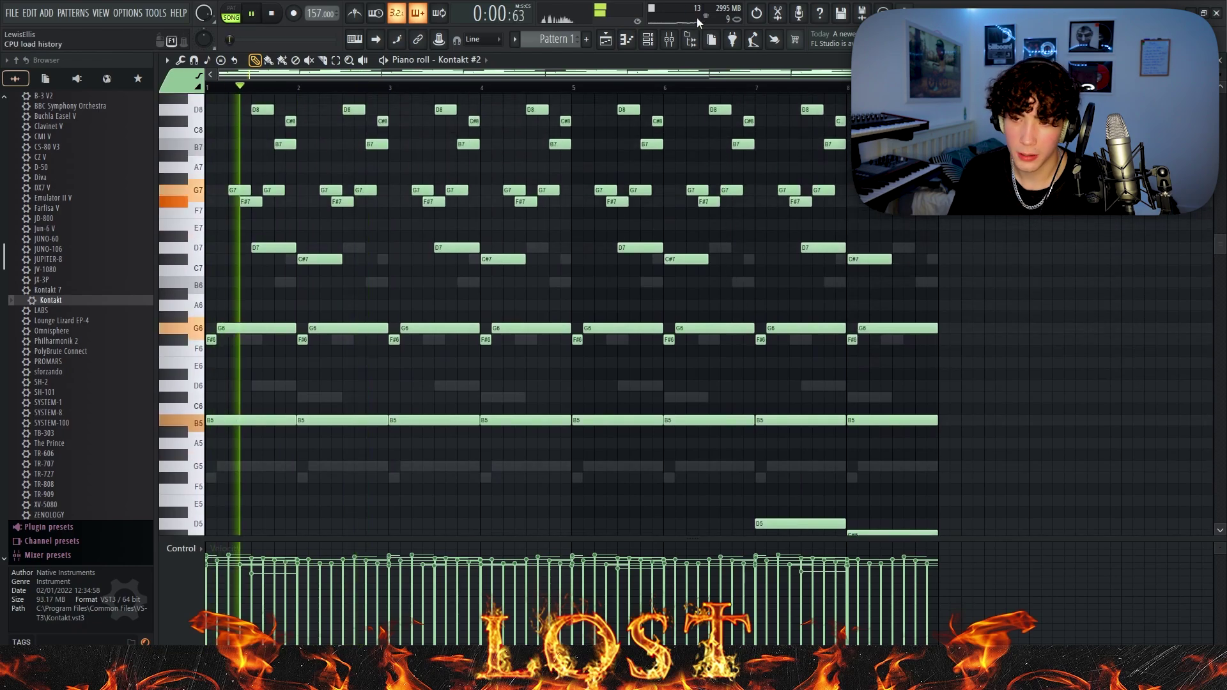
Step: Load HalfTime and Fruity Stereo Shaper on Insert 4, the mixer channel of Kontakt #2
{"action": "left_click", "coordinate": [668, 39]}
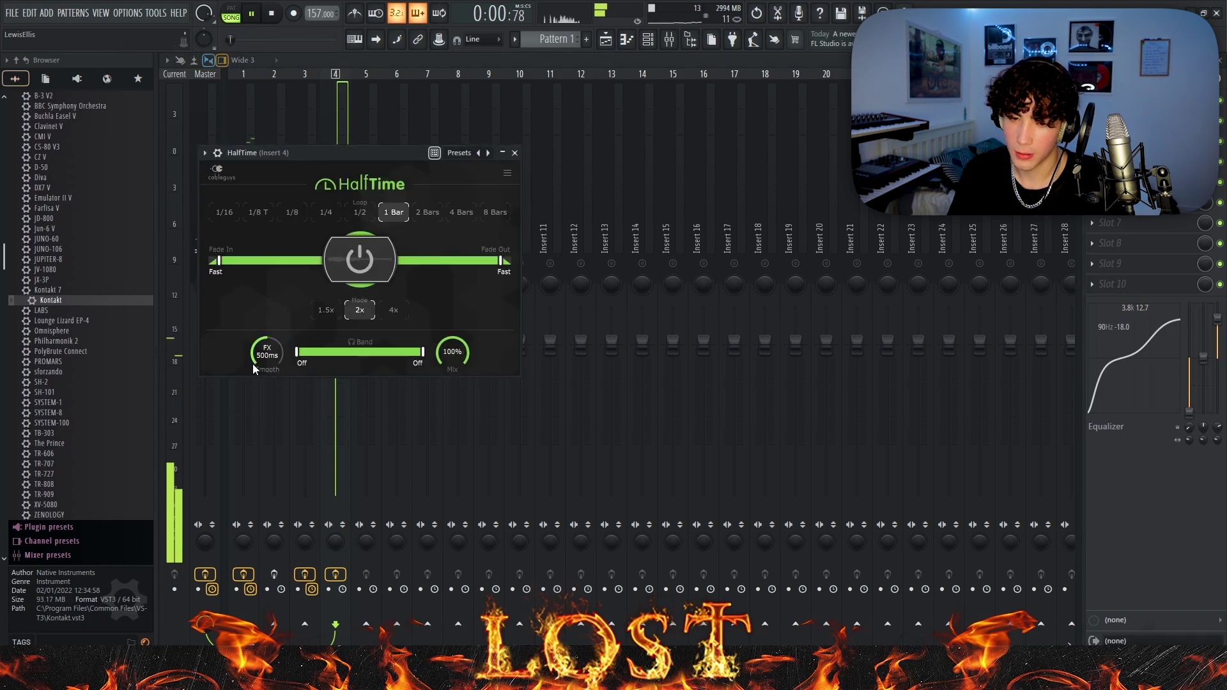
{"action": "key", "text": "Escape"}
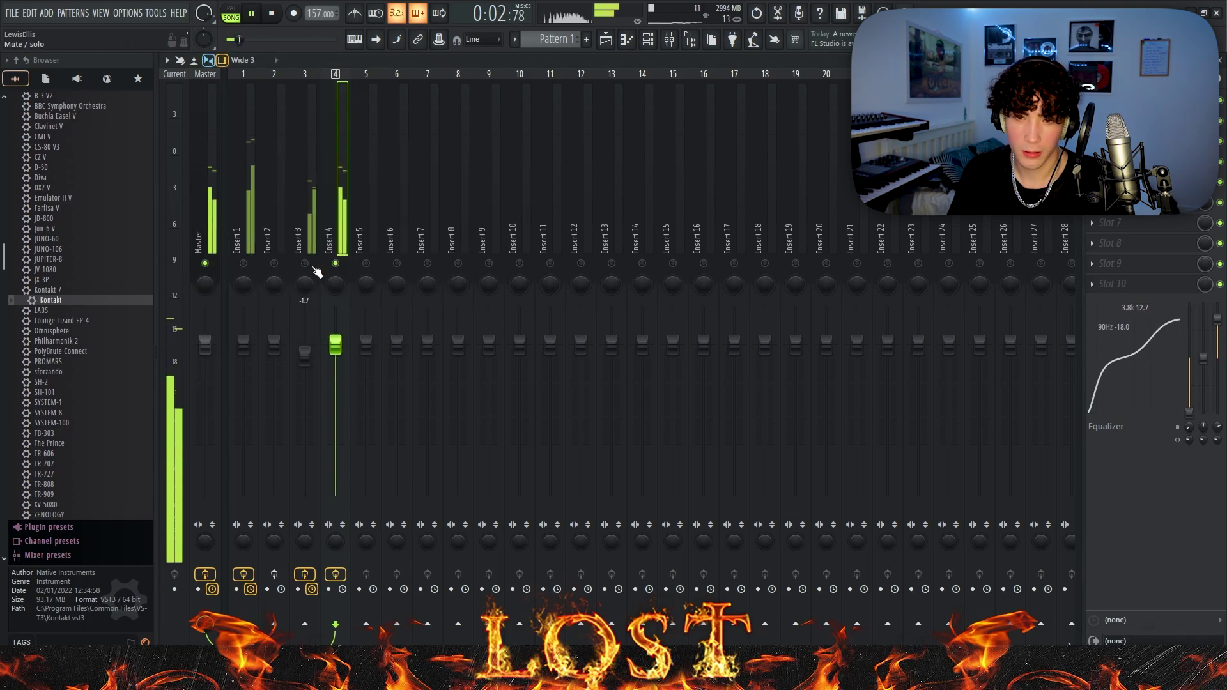
{"action": "left_click", "coordinate": [632, 45]}
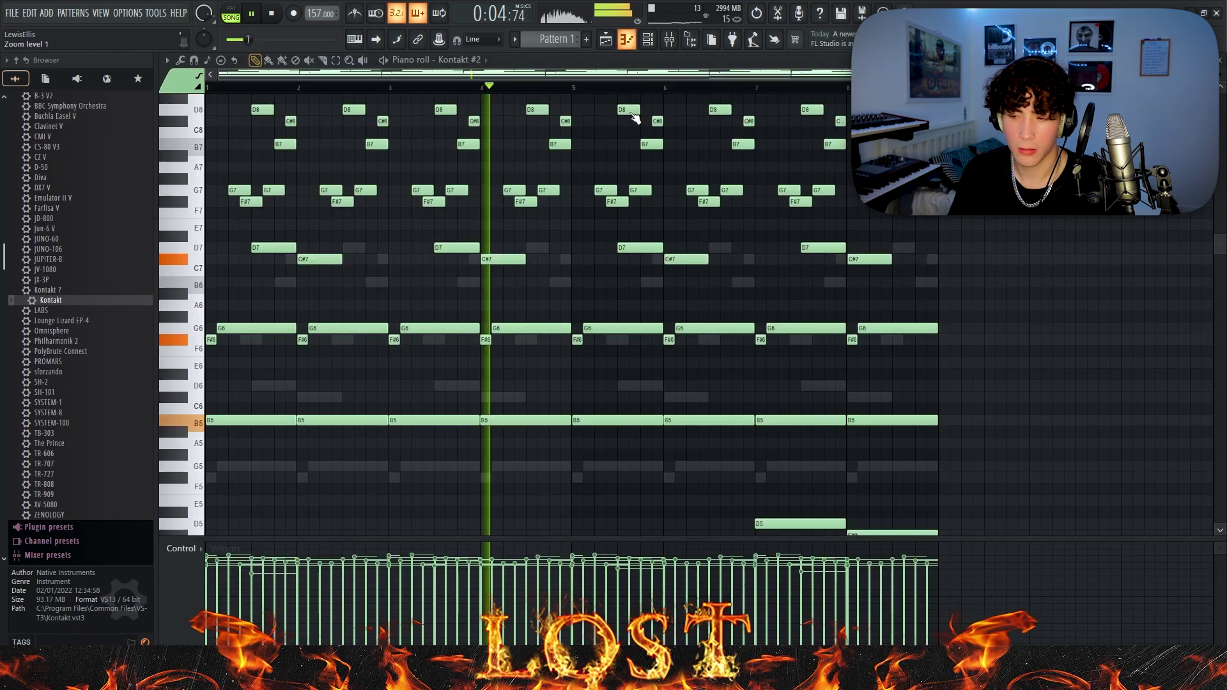
{"action": "scroll", "coordinate": [734, 241], "scroll_direction": "down", "scroll_amount": 3}
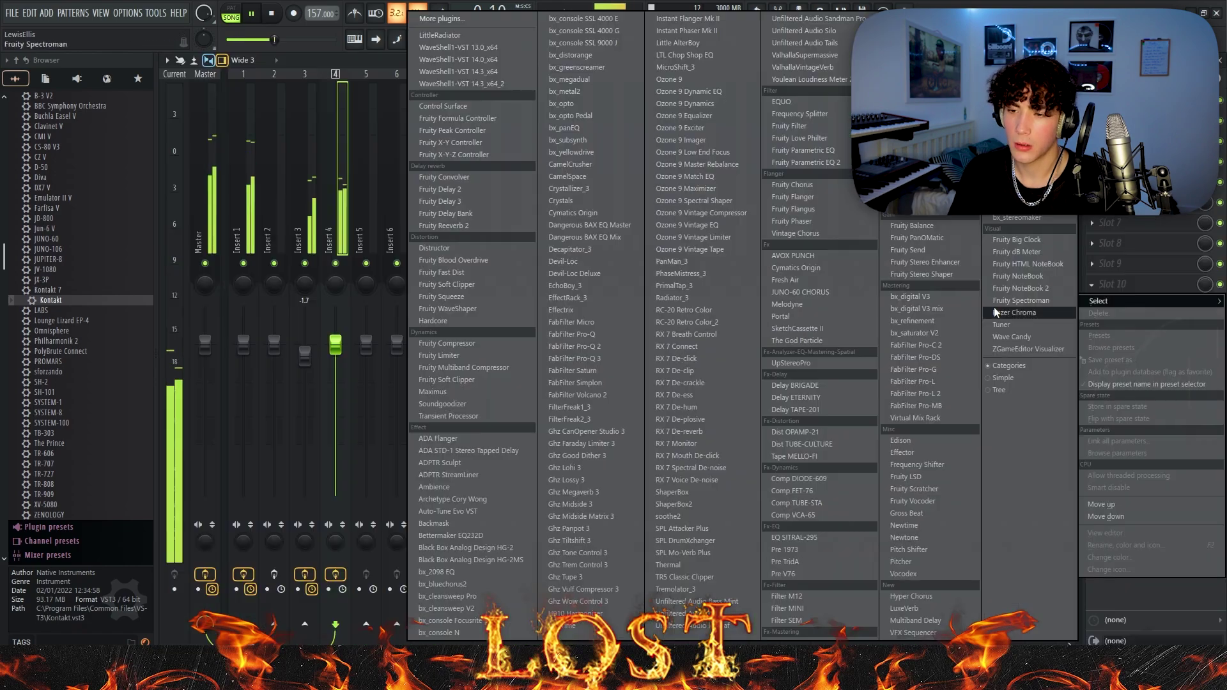
{"action": "left_click", "coordinate": [919, 275]}
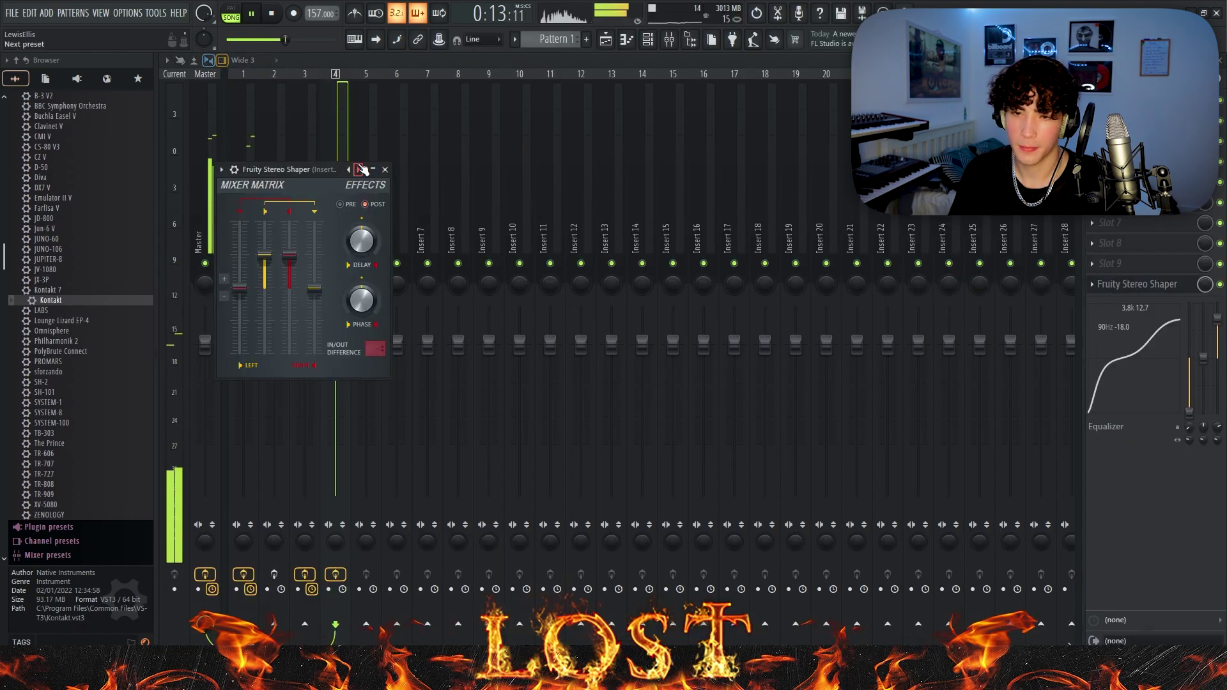
Step: Place the Ambient Drone [Cm] sample from the Modular Madness Expansion on Track 3, repeated every four bars from bar 1
{"action": "left_click", "coordinate": [607, 39]}
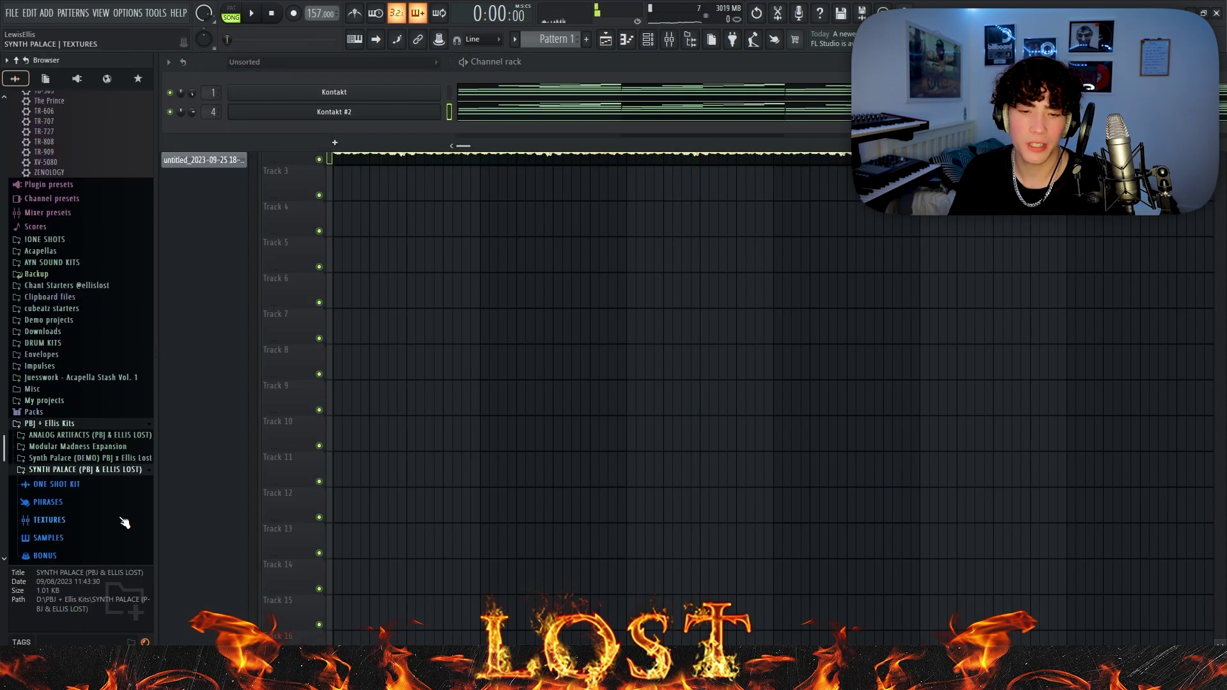
{"action": "left_click", "coordinate": [110, 448]}
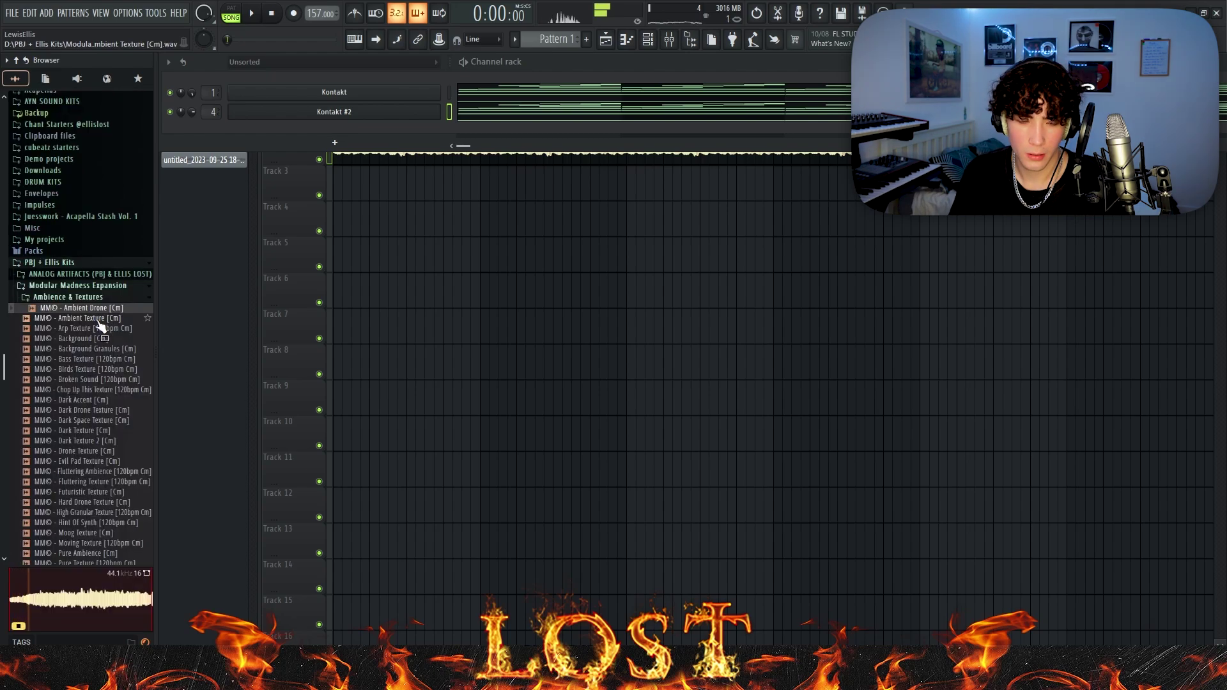
{"action": "left_click_drag", "start_coordinate": [330, 239], "coordinate": [283, 189]}
{"action": "scroll", "coordinate": [387, 229], "scroll_direction": "up", "scroll_amount": 4}
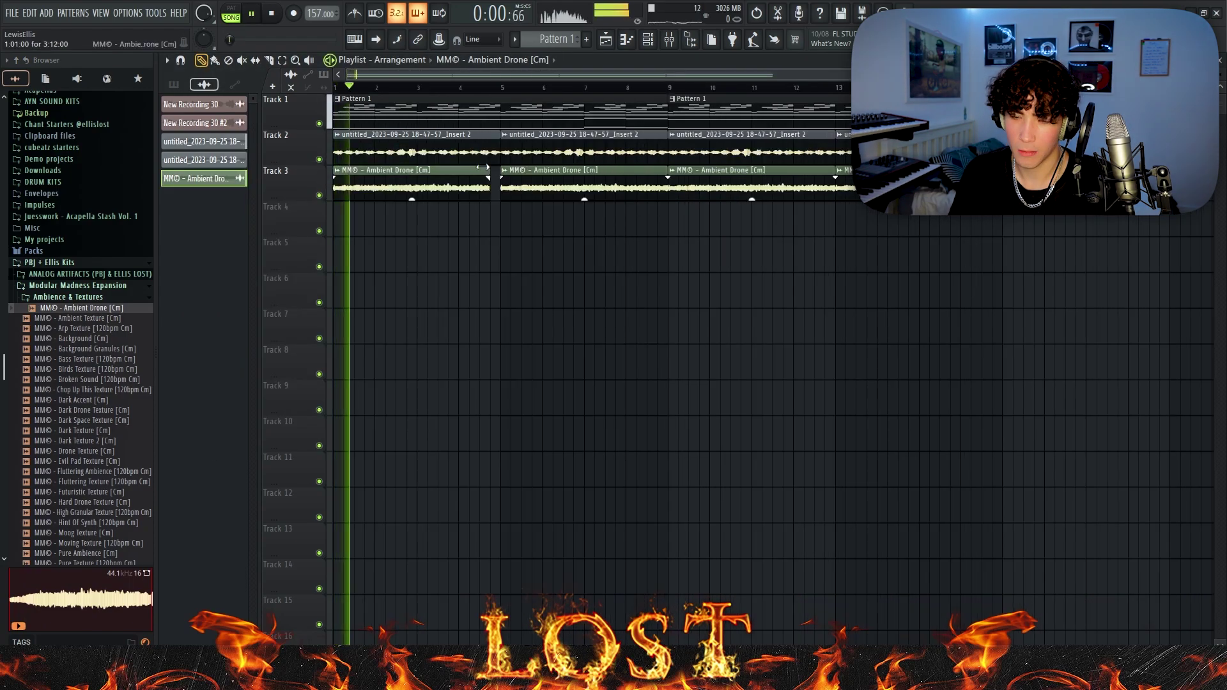
Step: Shorten the first Ambient Drone clip to two bars, duplicate it at bar 3 and delete the clip at bar 5
{"action": "left_click_drag", "start_coordinate": [482, 168], "coordinate": [387, 187]}
{"action": "key", "text": "ctrl+b"}
{"action": "right_click", "coordinate": [557, 185]}
{"action": "left_click_drag", "start_coordinate": [564, 185], "coordinate": [376, 190]}
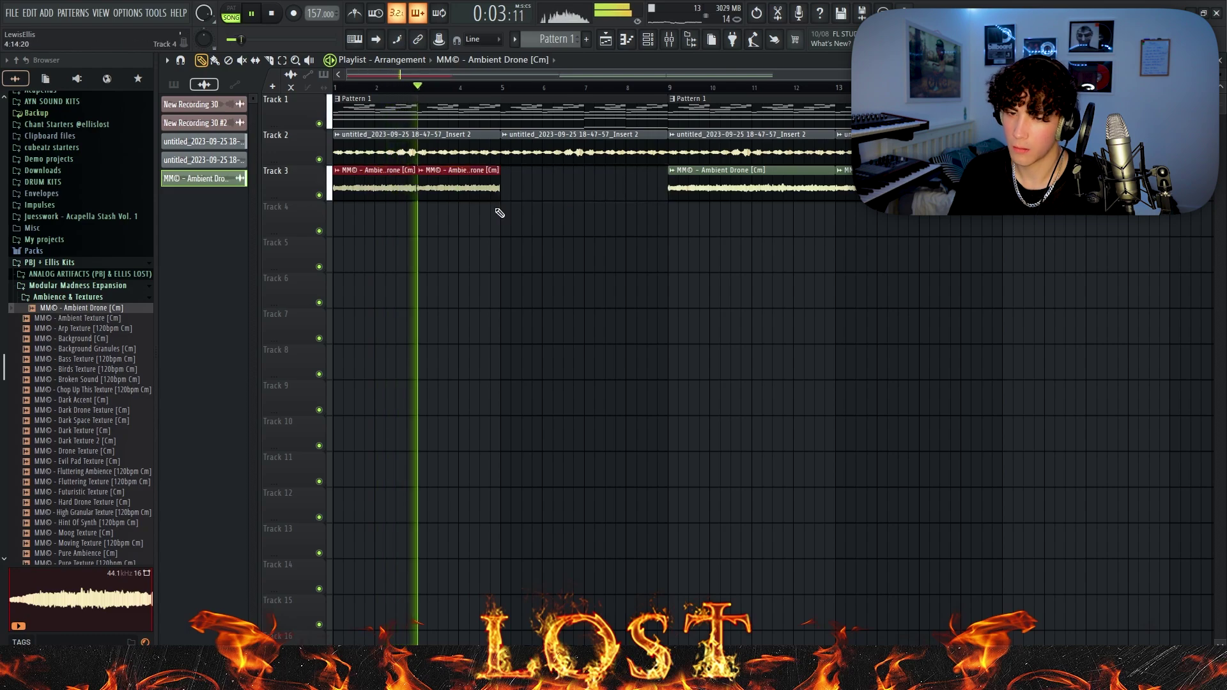
Step: Replace the remaining long Ambient Drone clips on Track 3 with repeats of the two-bar clips up to bar 17
{"action": "key", "text": "ctrl+b"}
{"action": "key", "text": "ctrl+b"}
{"action": "key", "text": "ctrl+b"}
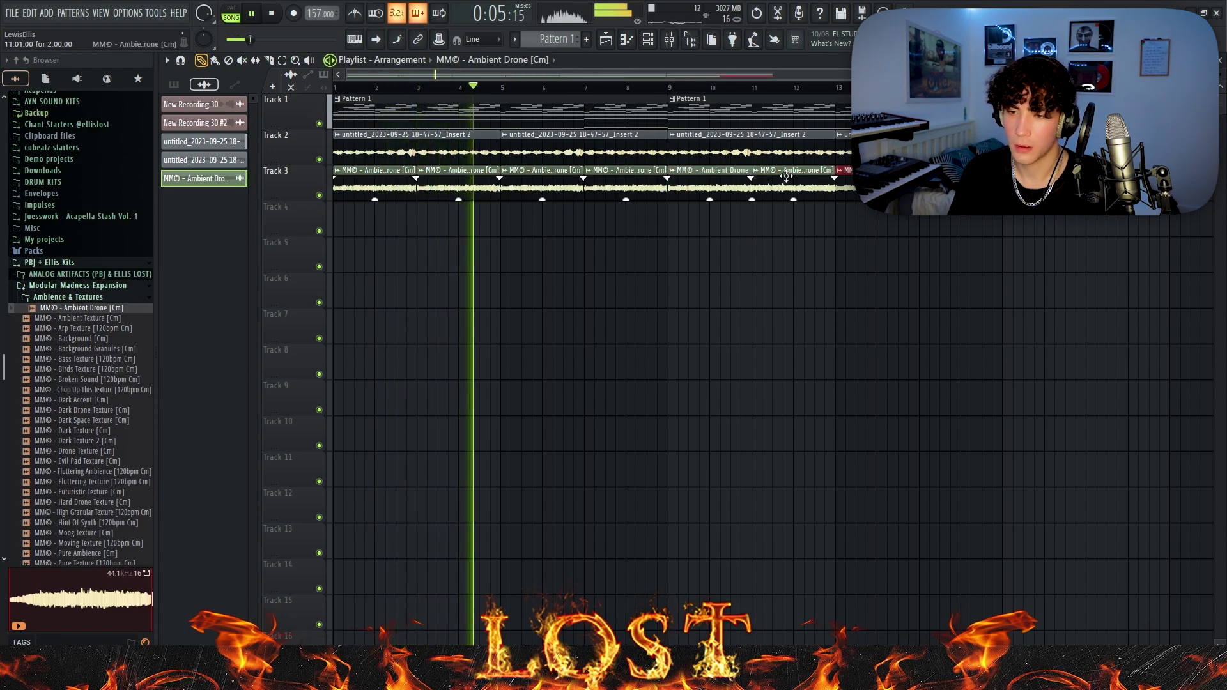
{"action": "right_click", "coordinate": [786, 177]}
{"action": "right_click", "coordinate": [739, 182]}
{"action": "key", "text": "ctrl+z"}
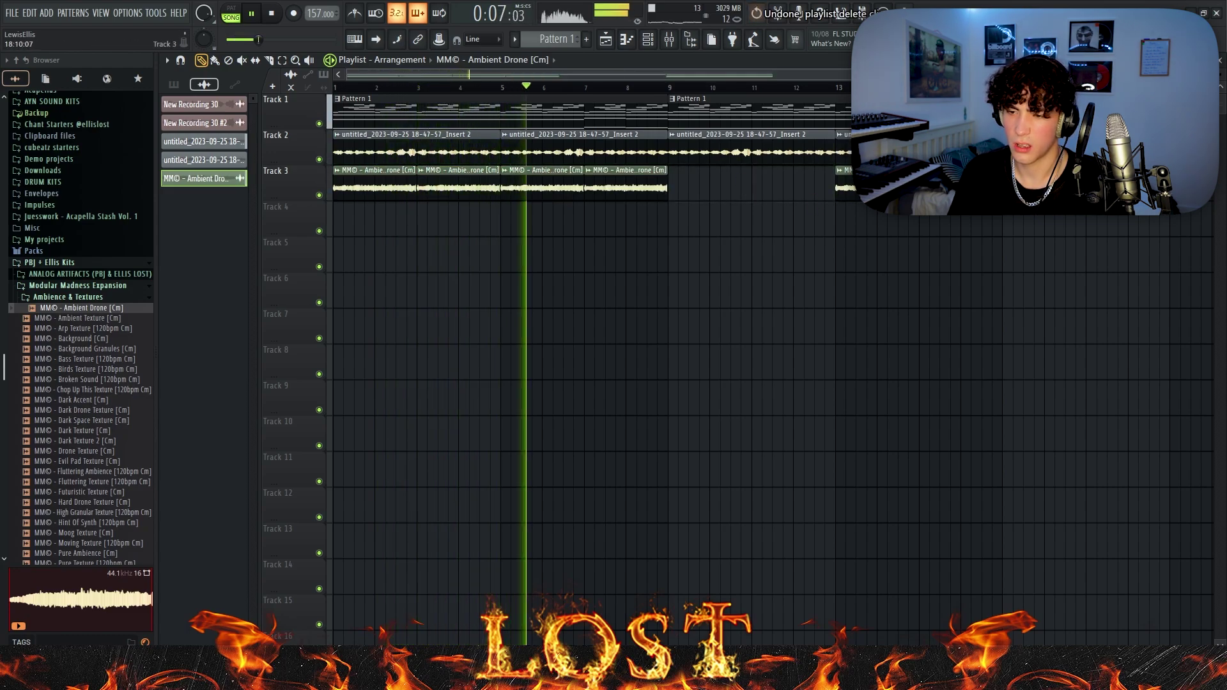
{"action": "right_click", "coordinate": [875, 183]}
{"action": "left_click_drag", "start_coordinate": [691, 185], "coordinate": [345, 186]}
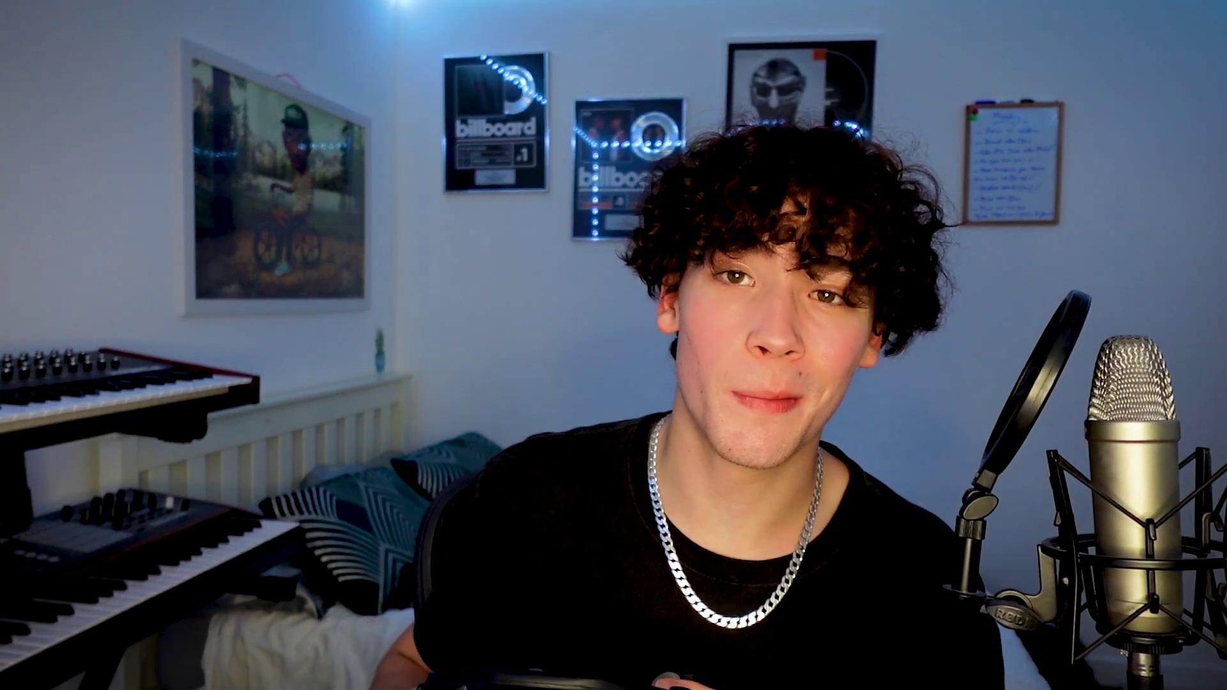
Step: Add the Low Pad [Polysix] sample from the SYNTH PALACE pads as a new channel carrying the melody
{"action": "left_click_drag", "start_coordinate": [90, 460], "coordinate": [302, 305]}
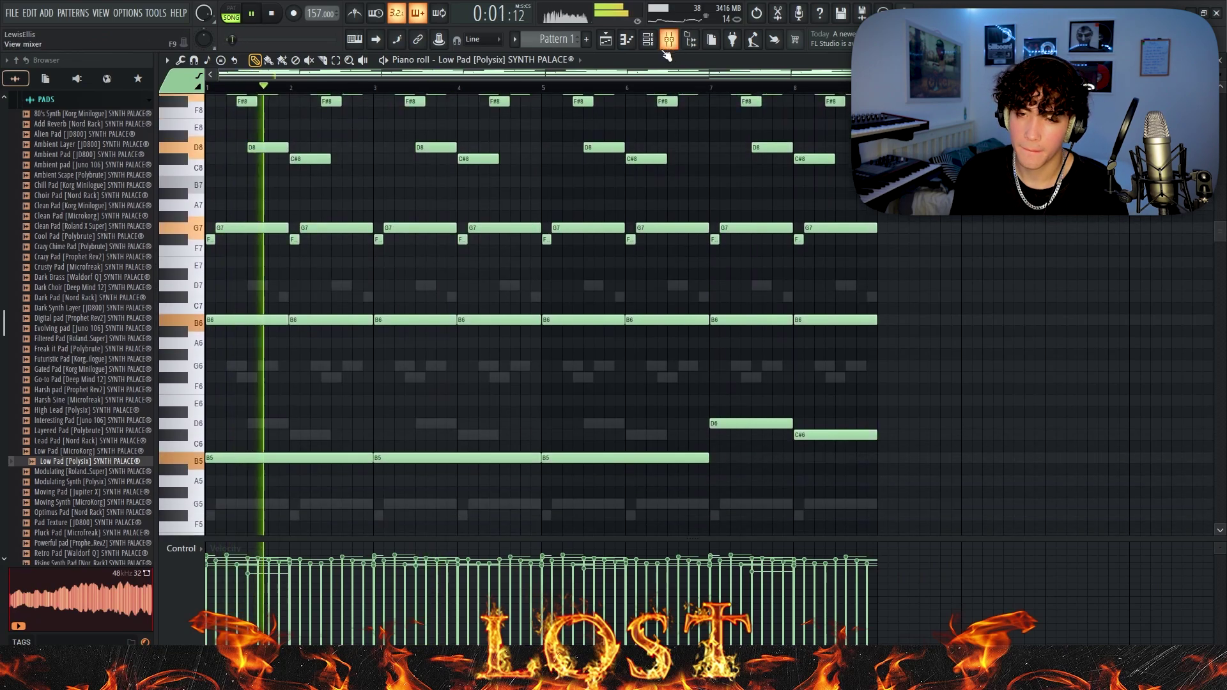
Step: Load Fruity Phaser on Insert 6, the Low Pad channel, and equalize it with -18 dB at 189 Hz and +4.9 dB at 4.7 kHz
{"action": "left_click", "coordinate": [669, 39]}
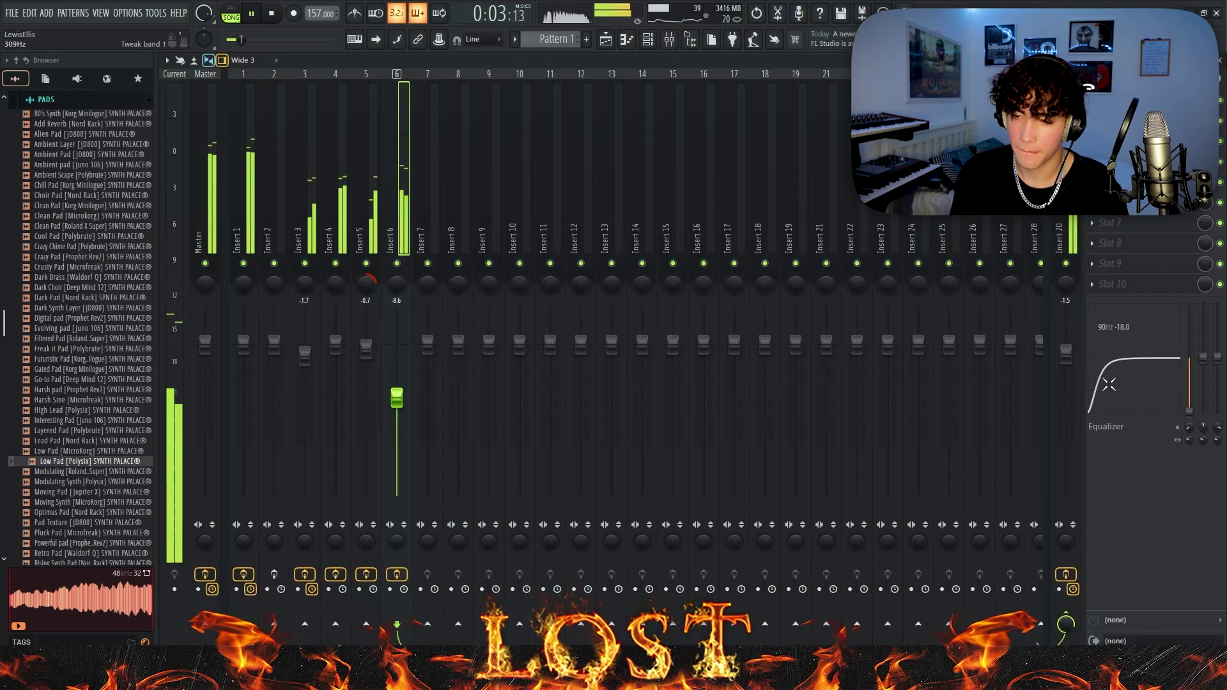
{"action": "left_click", "coordinate": [1144, 140]}
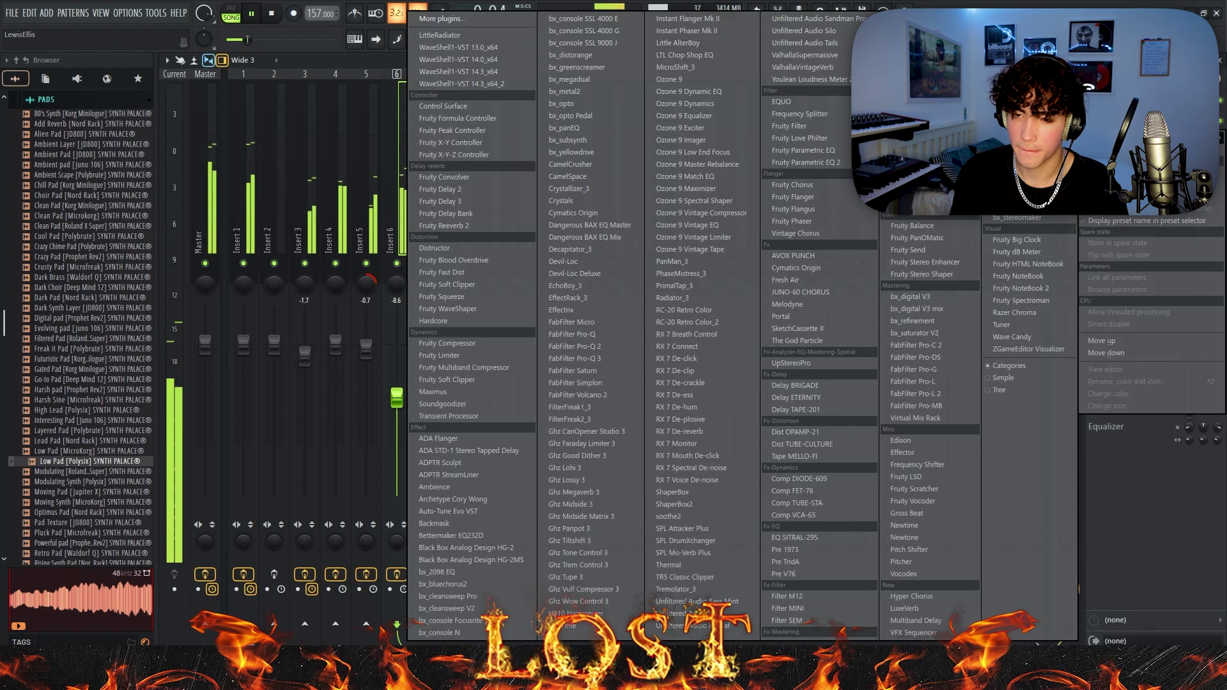
{"action": "left_click", "coordinate": [815, 197]}
{"action": "left_click", "coordinate": [1091, 141]}
{"action": "mouse_move", "coordinate": [1105, 138]}
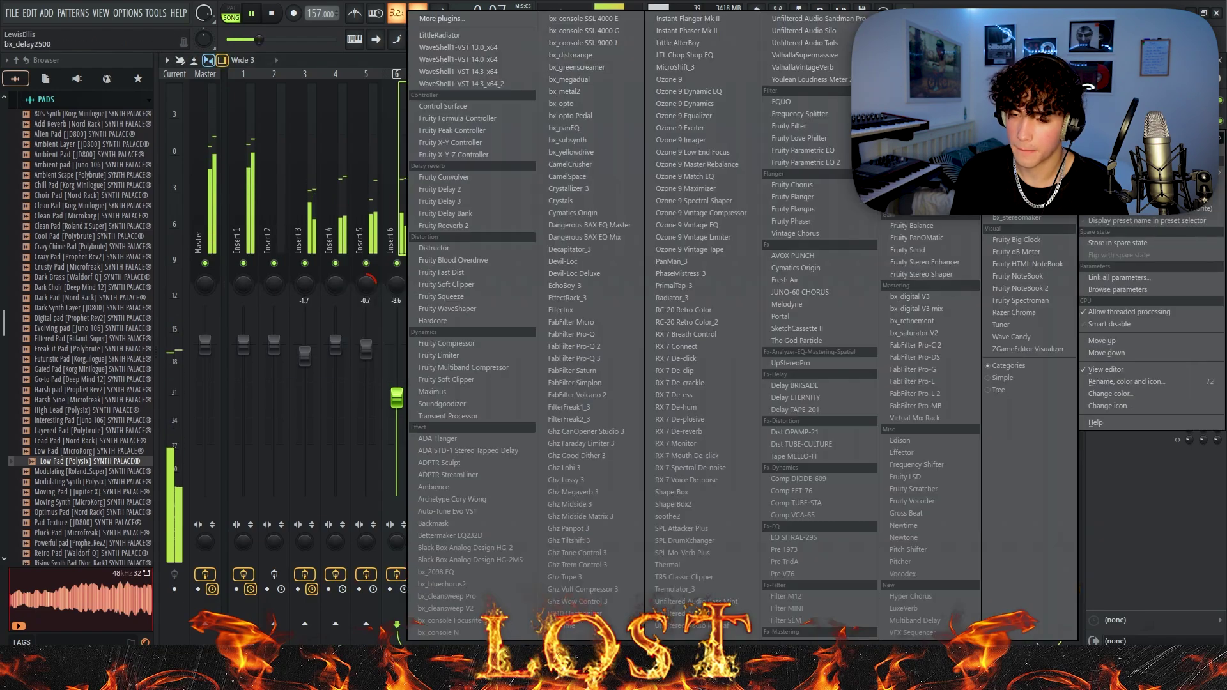
{"action": "left_click", "coordinate": [795, 268]}
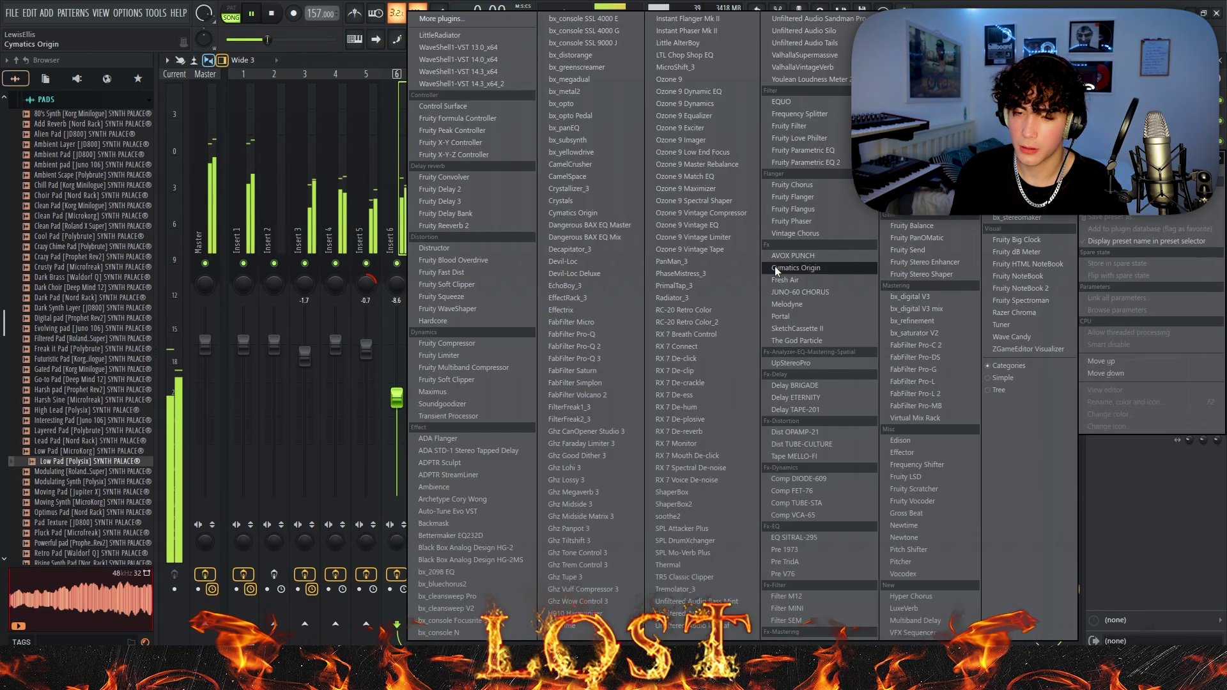
{"action": "left_click", "coordinate": [799, 222]}
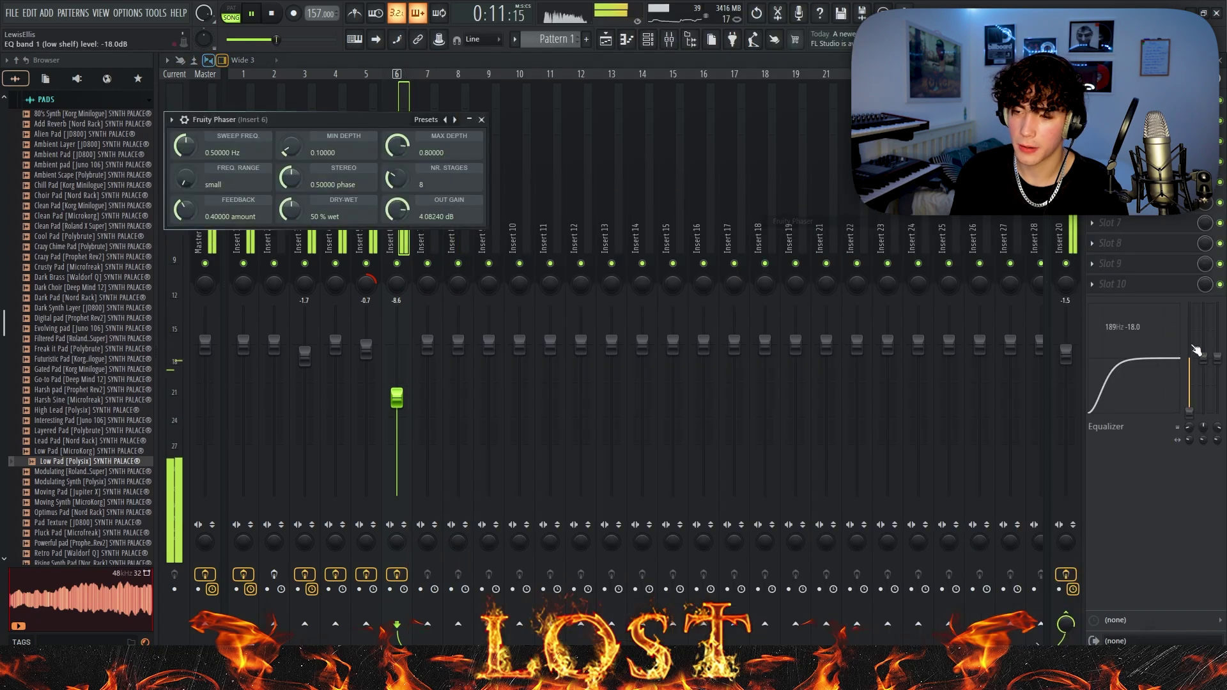
{"action": "left_click_drag", "start_coordinate": [1218, 359], "coordinate": [1218, 332]}
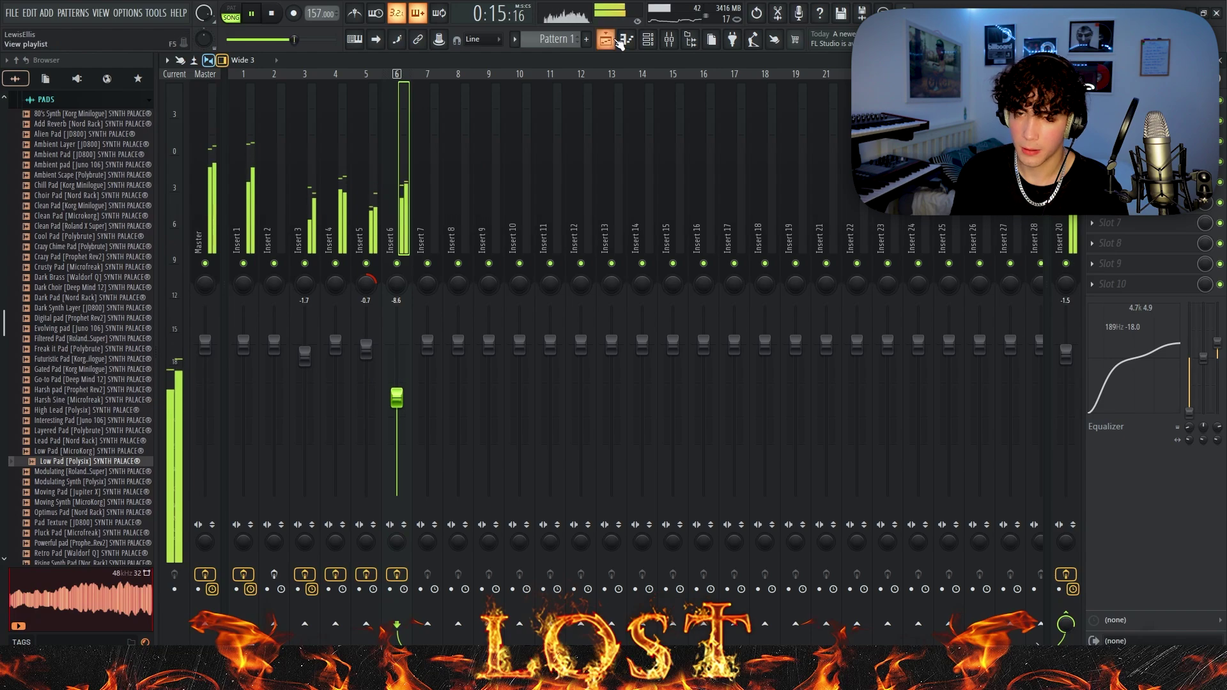
Step: Transpose the Low Pad [Polysix] notes down one octave
{"action": "left_click", "coordinate": [623, 40]}
{"action": "key", "text": "ctrl+Down"}
{"action": "scroll", "coordinate": [1067, 244], "scroll_direction": "down", "scroll_amount": 10}
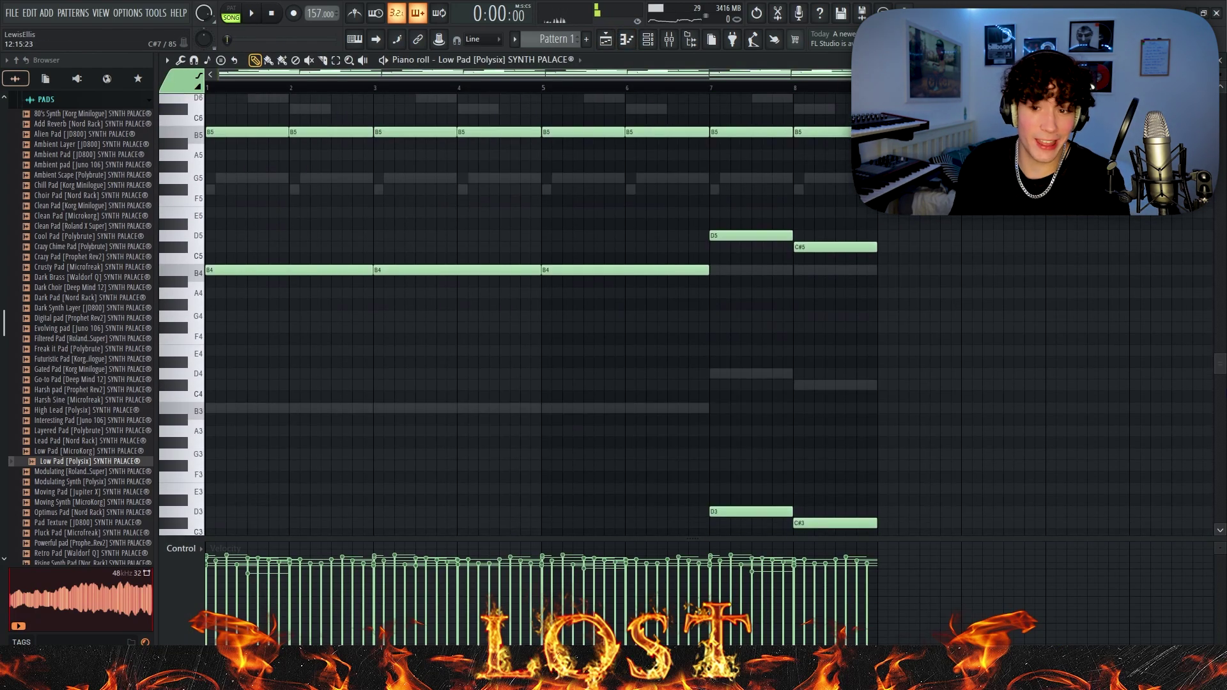
Step: Split Pattern 1 by channel so that each instrument has its own pattern clips in the playlist
{"action": "left_click", "coordinate": [613, 39]}
{"action": "scroll", "coordinate": [588, 202], "scroll_direction": "down", "scroll_amount": 1}
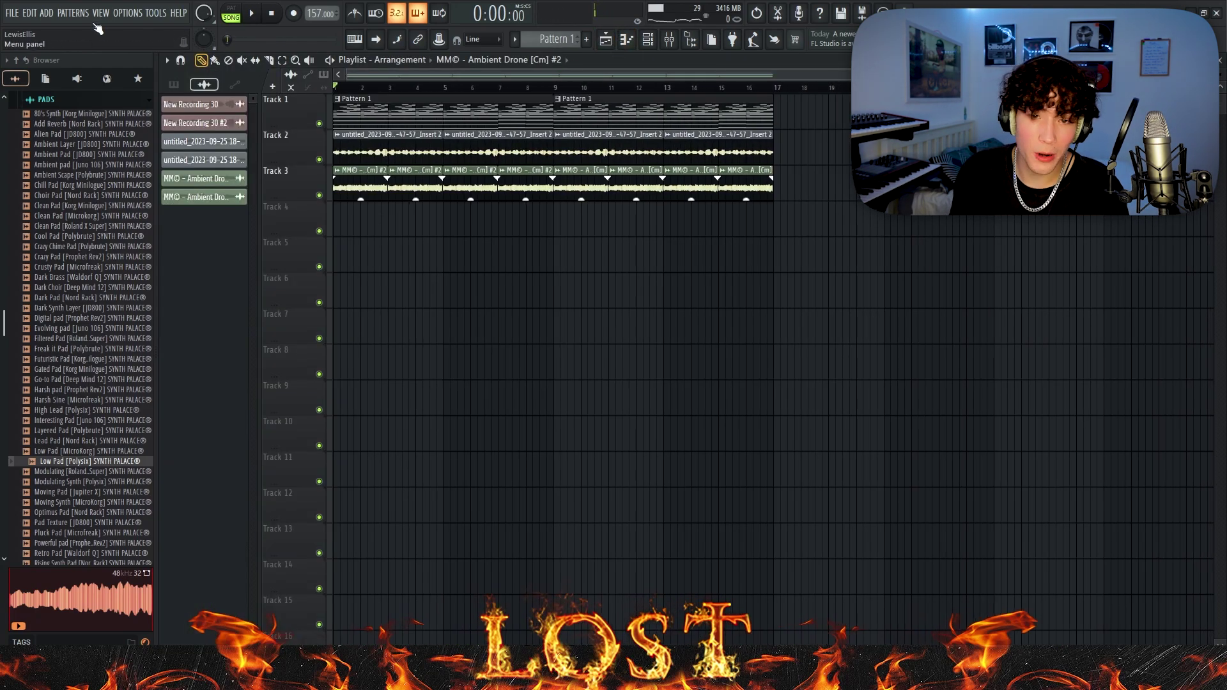
{"action": "left_click", "coordinate": [75, 14]}
{"action": "left_click", "coordinate": [161, 219]}
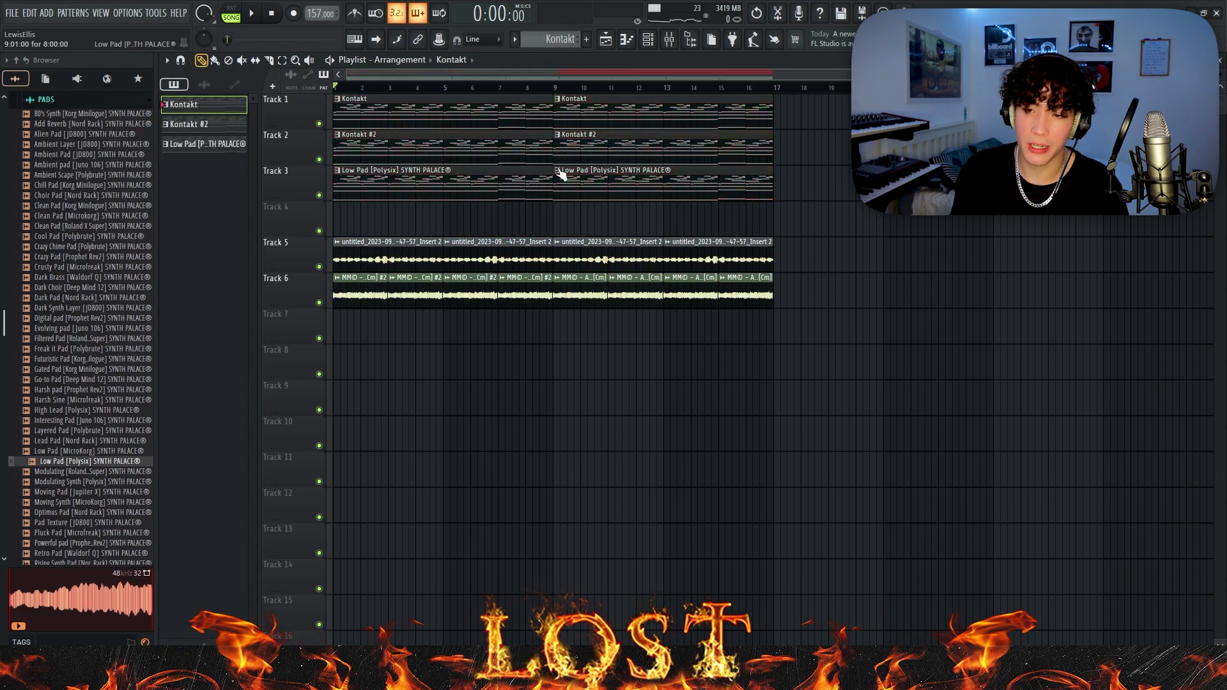
Step: Make the Low Pad [Polysix] clip at bar 9 a unique pattern, raise its notes one octave and play it
{"action": "left_click", "coordinate": [559, 171]}
{"action": "left_click", "coordinate": [586, 280]}
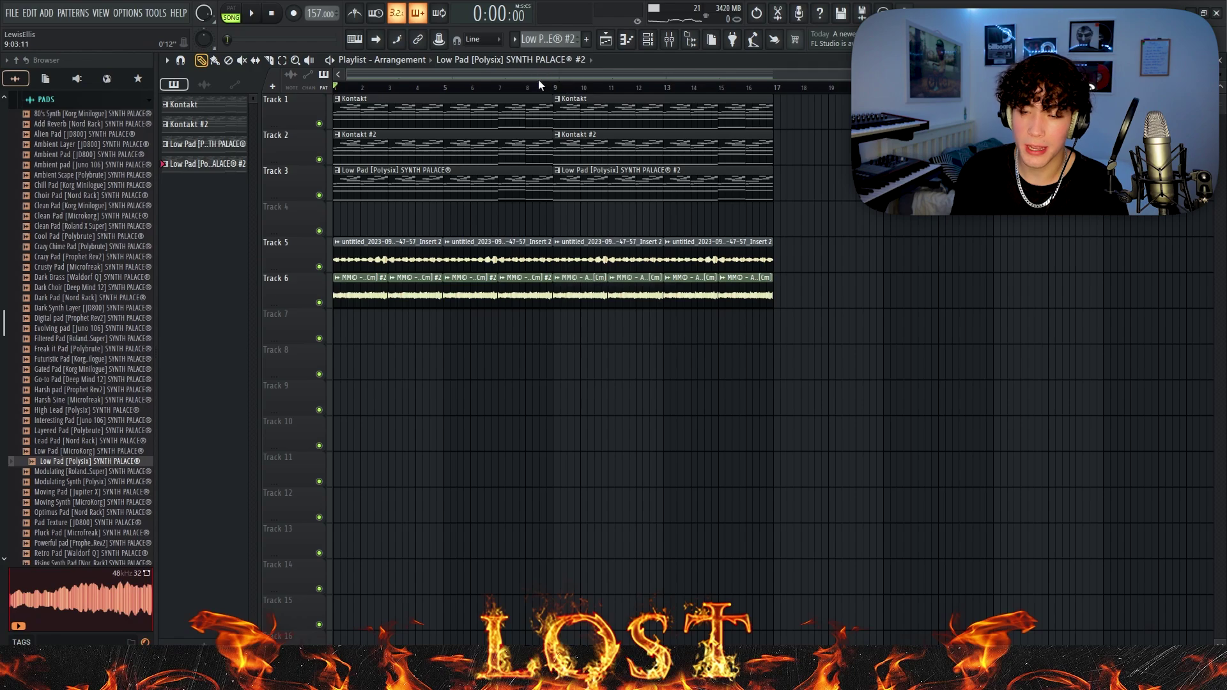
{"action": "double_click", "coordinate": [588, 180]}
{"action": "key", "text": "space"}
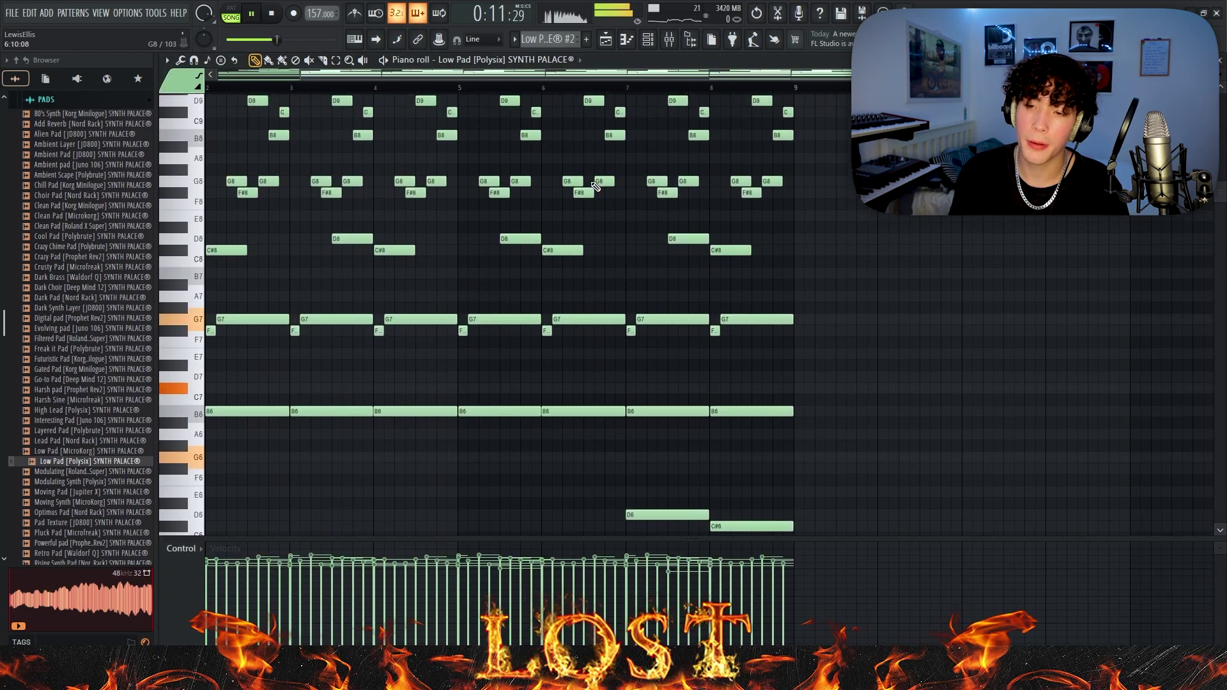
Step: Duplicate all clips of the eight-bar section starting at bar 9 to bar 17 in the playlist
{"action": "left_click", "coordinate": [604, 42]}
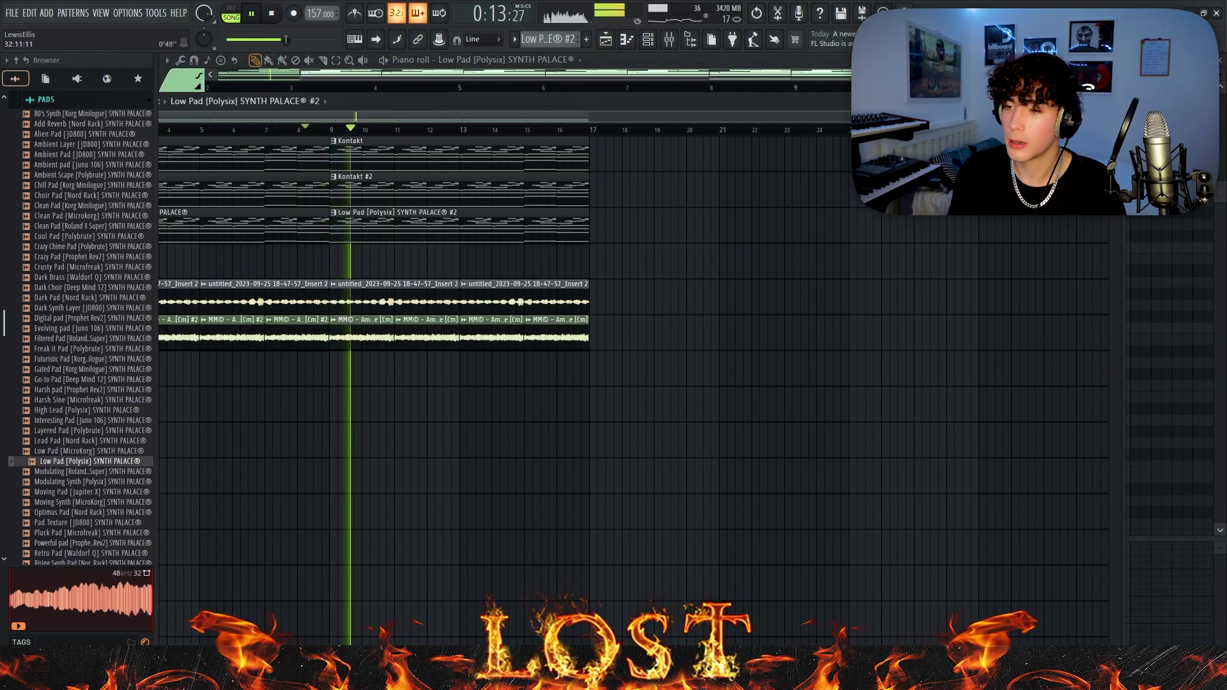
{"action": "left_click", "coordinate": [1098, 101]}
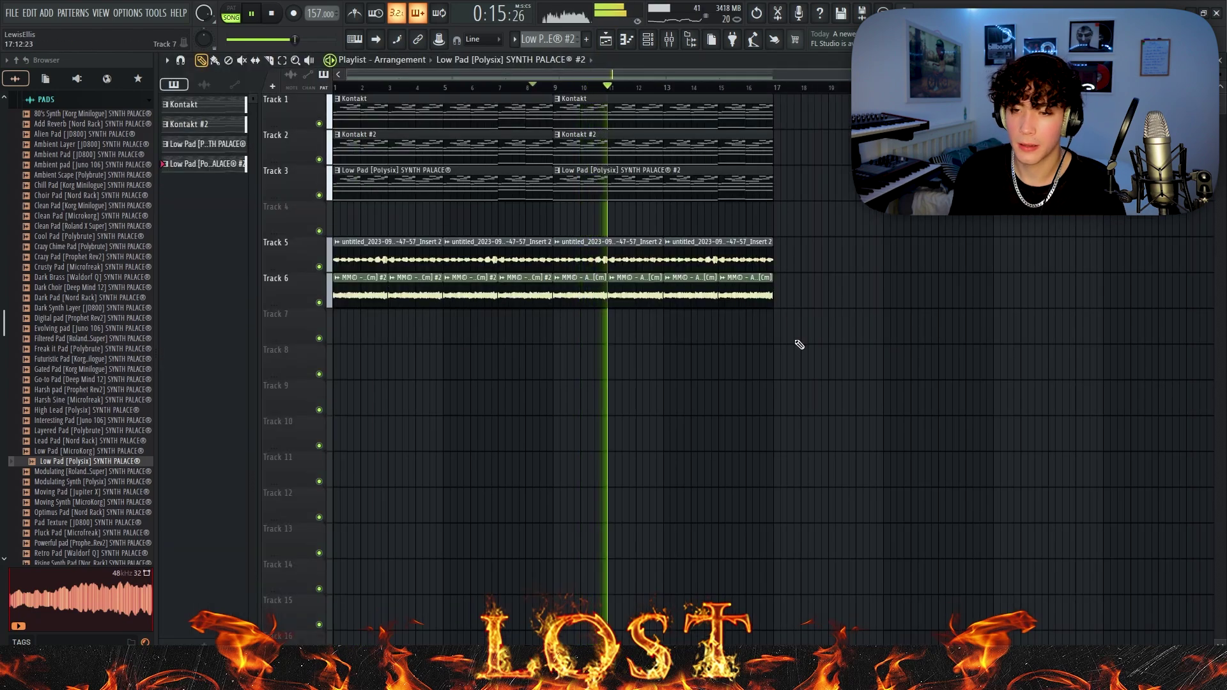
{"action": "left_click_drag", "start_coordinate": [799, 345], "coordinate": [610, 96]}
{"action": "key", "text": "ctrl+b"}
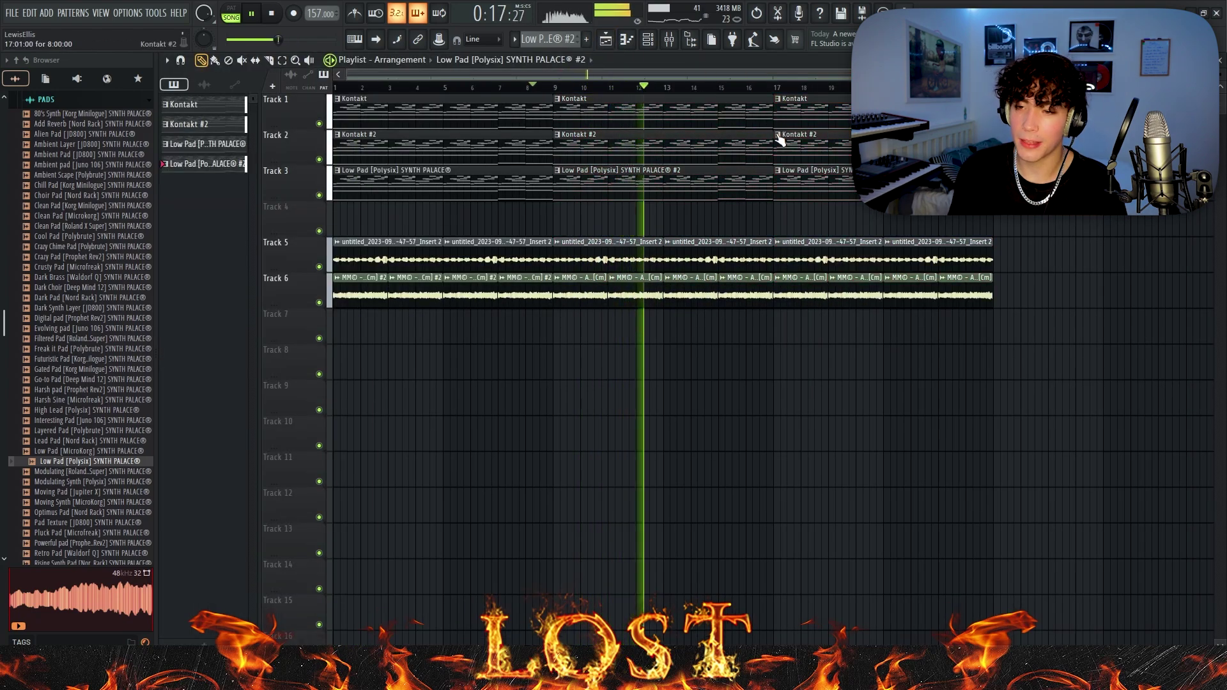
Step: Make the Kontakt #2 clip at bar 17 a unique pattern and transpose its notes up one octave
{"action": "left_click", "coordinate": [779, 140]}
{"action": "left_click", "coordinate": [834, 244]}
{"action": "double_click", "coordinate": [847, 151]}
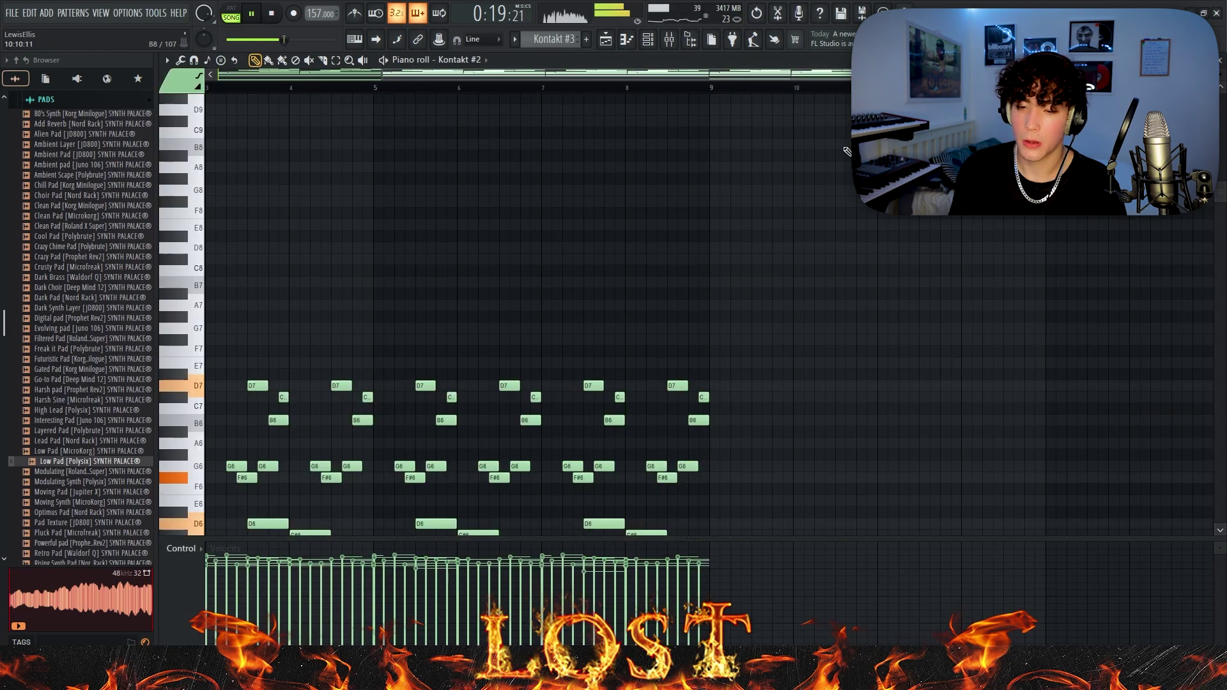
{"action": "key", "text": "ctrl+Up"}
{"action": "key", "text": "F5"}
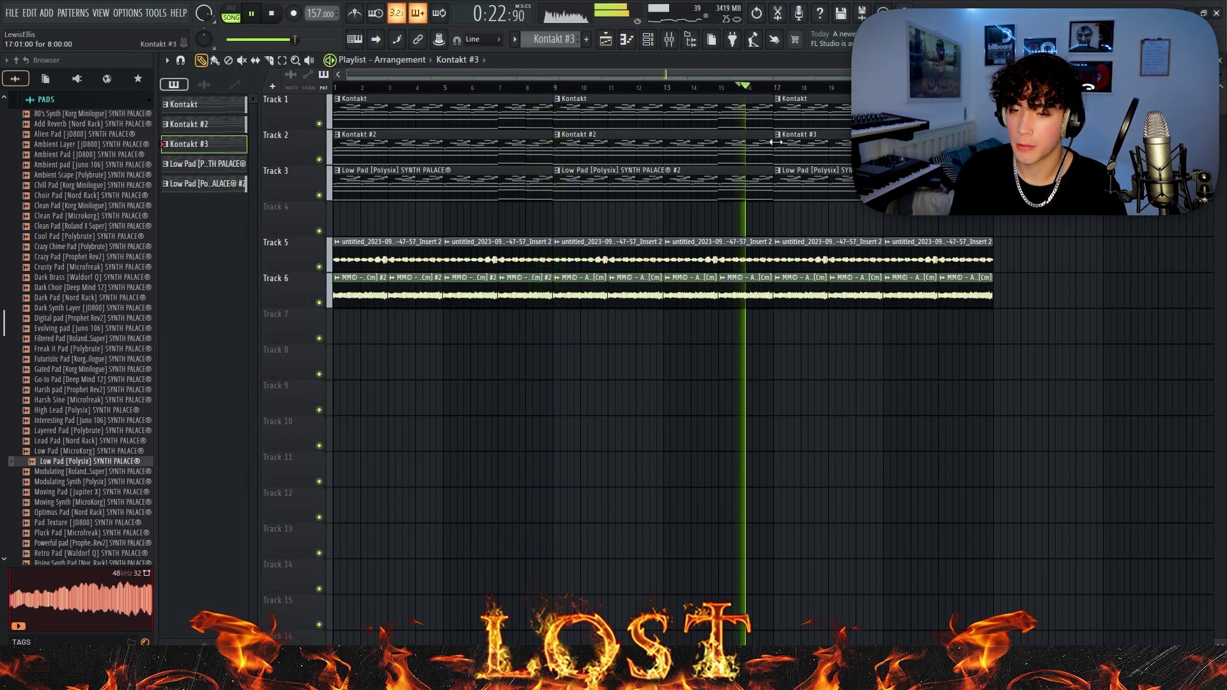
{"action": "scroll", "coordinate": [775, 166], "scroll_direction": "up", "scroll_amount": 5}
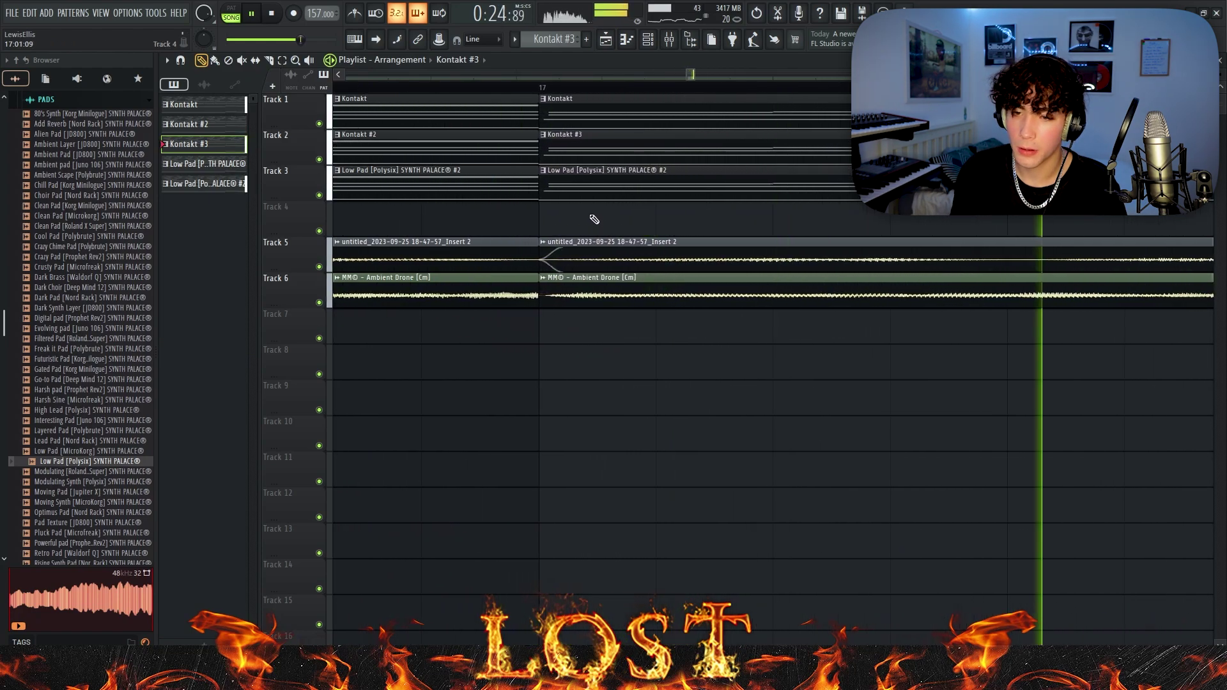
Step: Duplicate the clips starting at bar 17 in the playlist to append another section
{"action": "scroll", "coordinate": [745, 337], "scroll_direction": "down", "scroll_amount": 5}
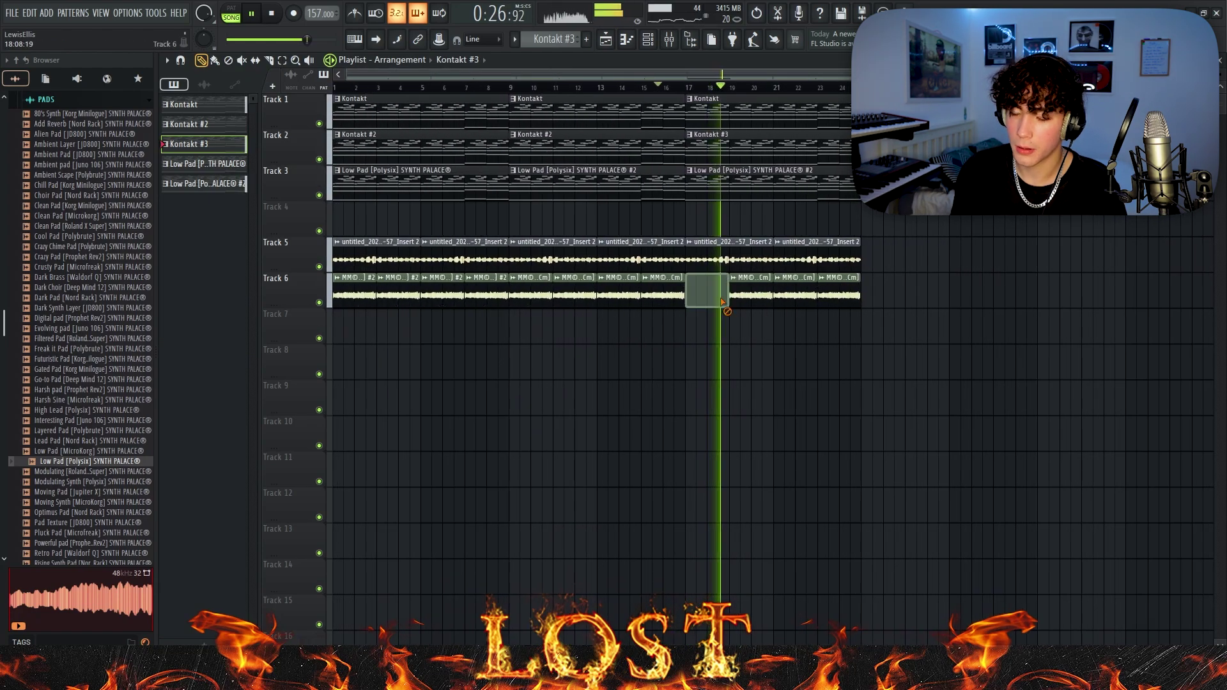
{"action": "mouse_move", "coordinate": [722, 301]}
{"action": "left_mouse_down"}
{"action": "mouse_move", "coordinate": [865, 308]}
{"action": "mouse_move", "coordinate": [714, 108]}
{"action": "mouse_move", "coordinate": [695, 106]}
{"action": "left_mouse_up"}
{"action": "key", "text": "ctrl+b"}
{"action": "key", "text": "ctrl+d"}
{"action": "scroll", "coordinate": [831, 156], "scroll_direction": "down", "scroll_amount": 2}
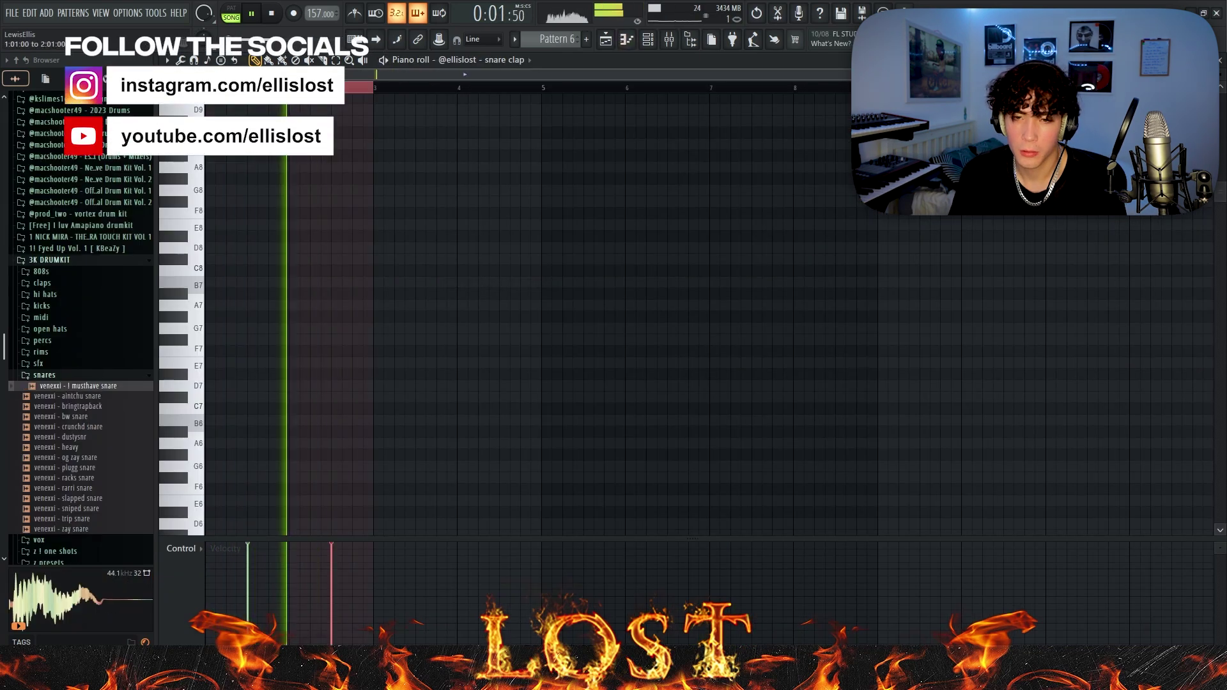
Step: Repeat the snare clap hit in every bar through bar 8 of Pattern 6
{"action": "key", "text": "ctrl+b"}
{"action": "key", "text": "ctrl+b"}
{"action": "key", "text": "ctrl+b"}
{"action": "key", "text": "ctrl+b"}
{"action": "key", "text": "ctrl+b"}
{"action": "key", "text": "ctrl+b"}
{"action": "scroll", "coordinate": [849, 246], "scroll_direction": "down", "scroll_amount": 3}
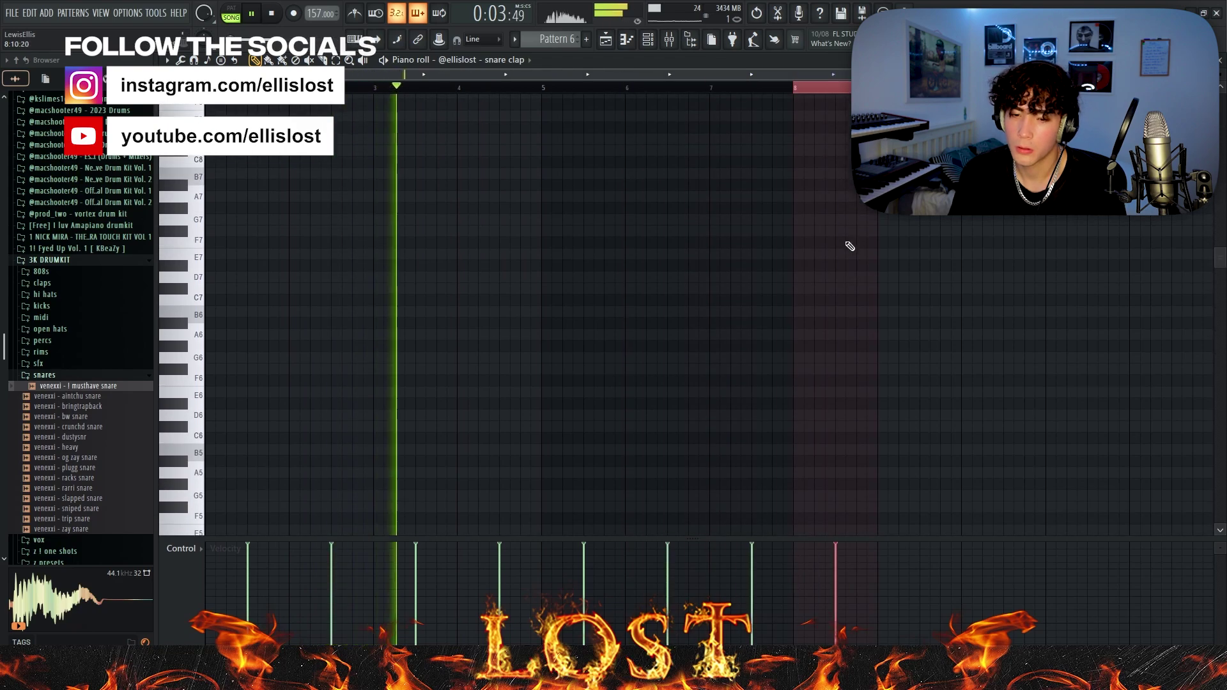
{"action": "scroll", "coordinate": [515, 170], "scroll_direction": "down", "scroll_amount": 5}
Step: Repeat the two-bar givenchy hh notes over bars 3 and 4 and add an extra hi-hat note in bar 3
{"action": "left_click", "coordinate": [483, 59]}
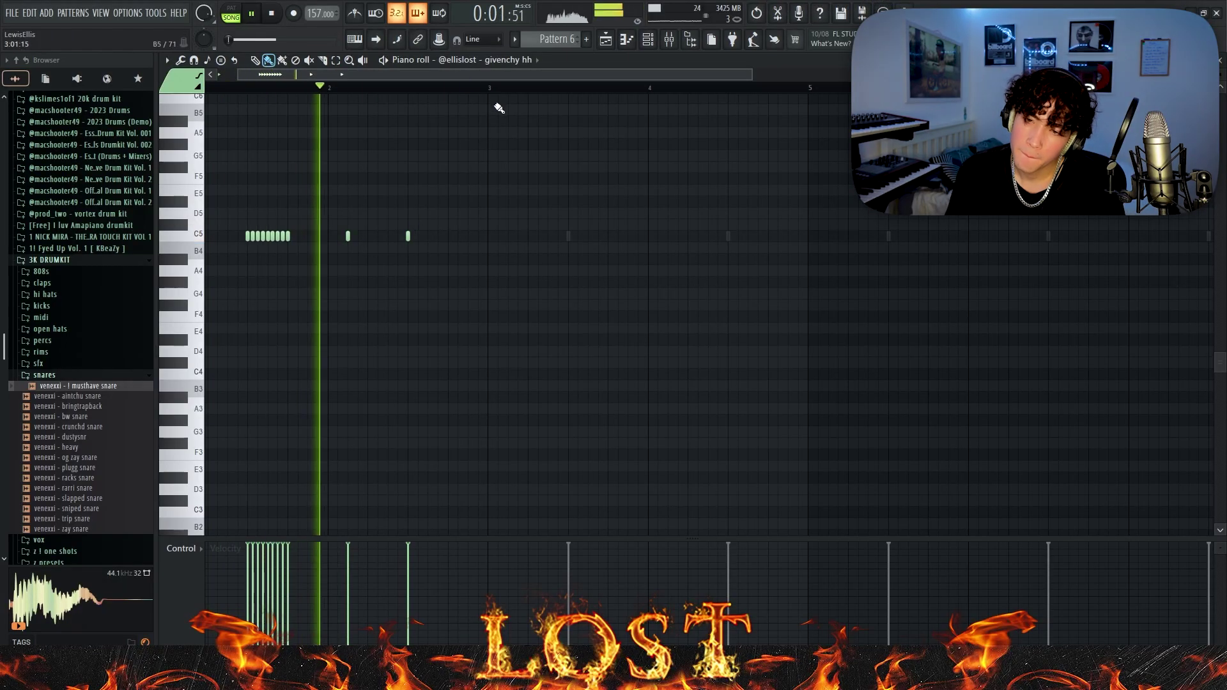
{"action": "key", "text": "ctrl+a"}
{"action": "key", "text": "ctrl+b"}
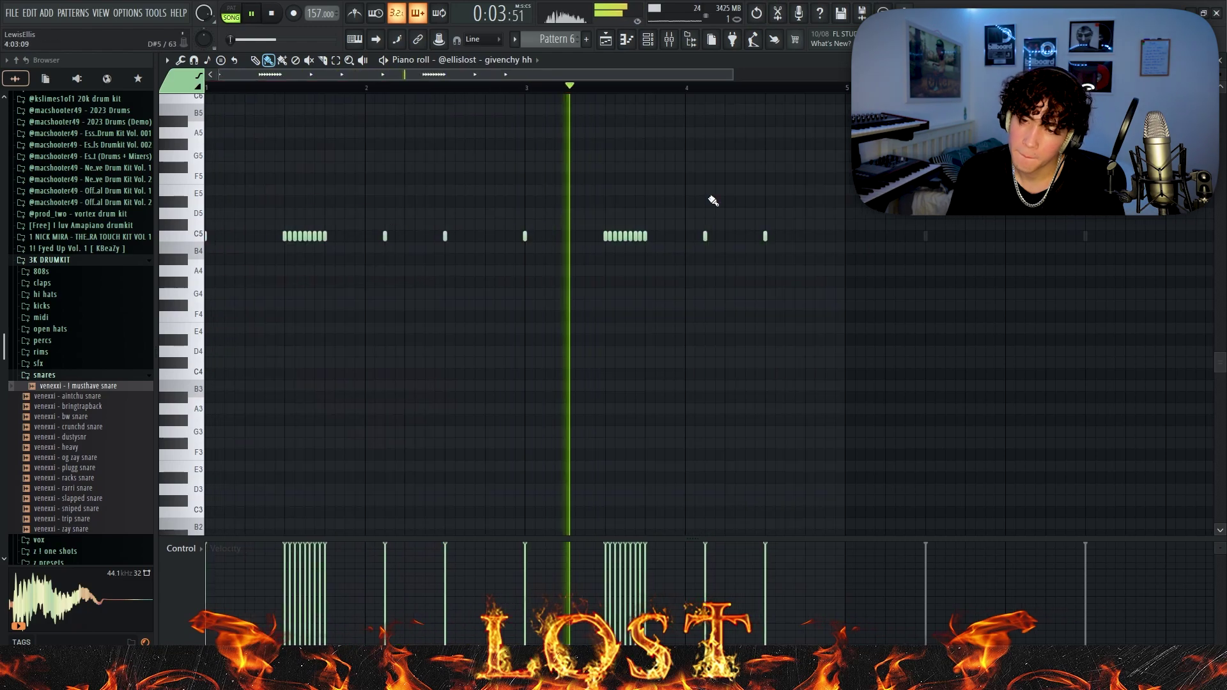
{"action": "key", "text": "space"}
{"action": "left_click", "coordinate": [585, 236]}
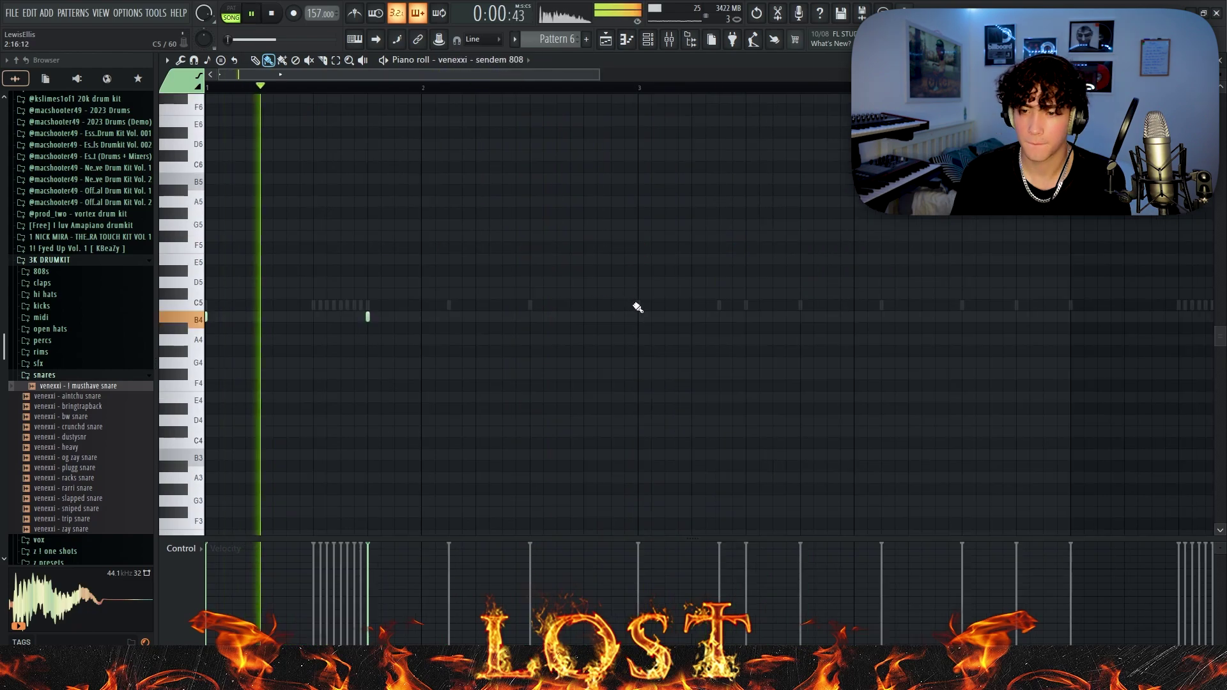
Step: Place two more B4 notes for the sendem 808 in bar 4 and raise the last one an octave to B5
{"action": "scroll", "coordinate": [515, 342], "scroll_direction": "down", "scroll_amount": 2, "text": "ctrl"}
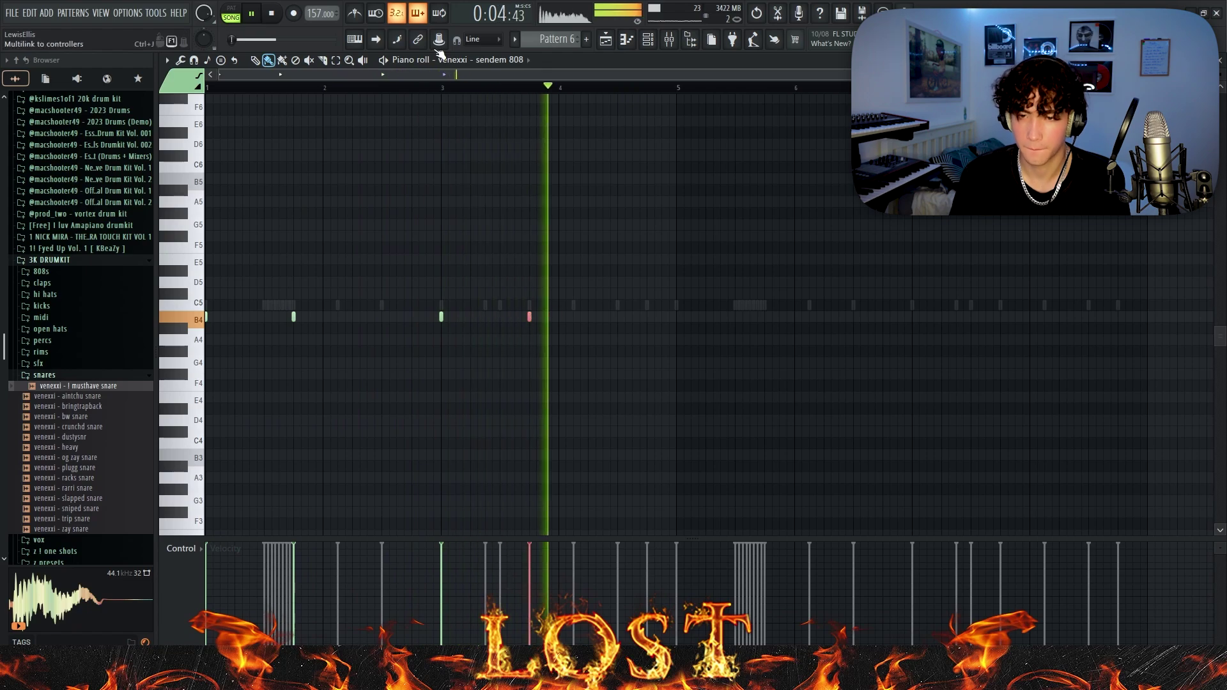
{"action": "scroll", "coordinate": [531, 313], "scroll_direction": "up", "scroll_amount": 2, "text": "ctrl"}
{"action": "left_click", "coordinate": [610, 316]}
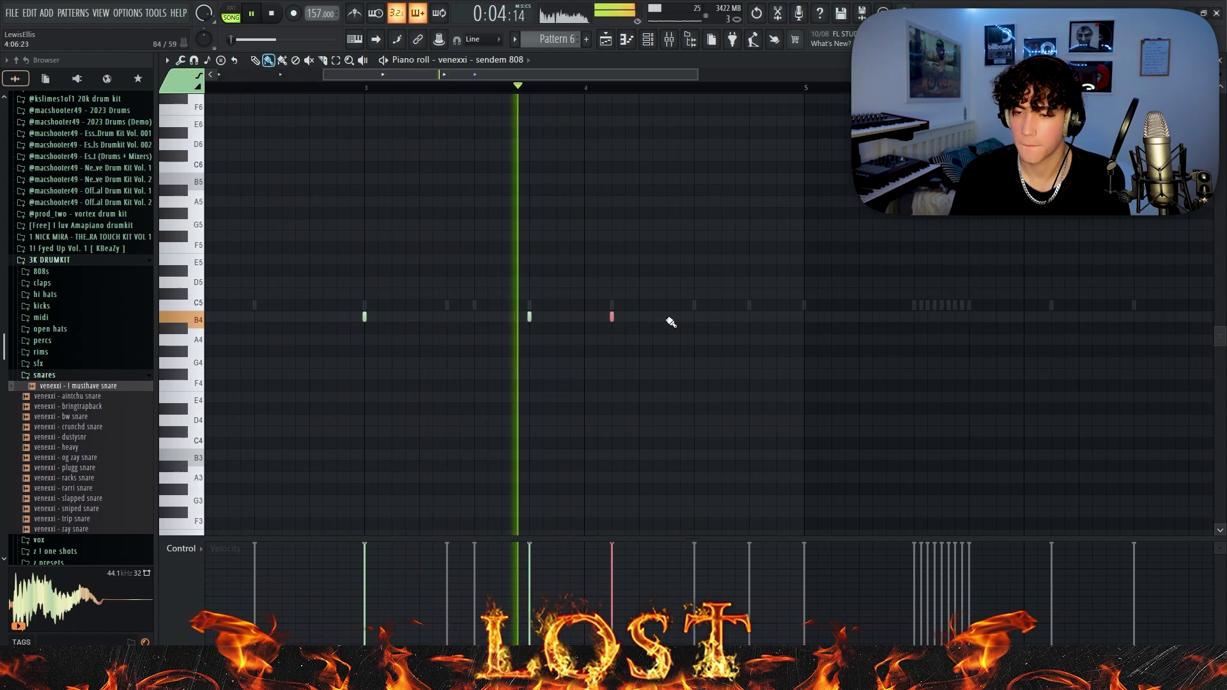
{"action": "left_click", "coordinate": [695, 317]}
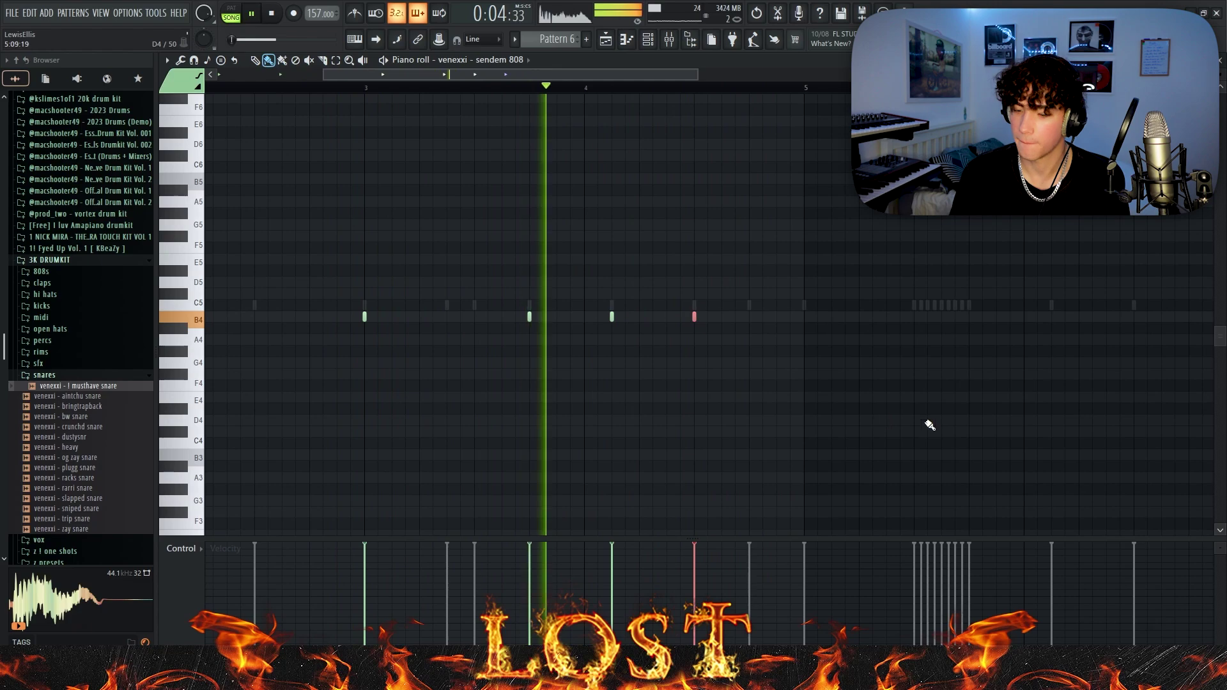
{"action": "key", "text": "ctrl+Up"}
{"action": "left_click", "coordinate": [905, 417], "text": "ctrl"}
Step: Add a further F#5 note to the sendem 808 in bar 8
{"action": "scroll", "coordinate": [905, 417], "scroll_direction": "down", "scroll_amount": 2, "text": "ctrl"}
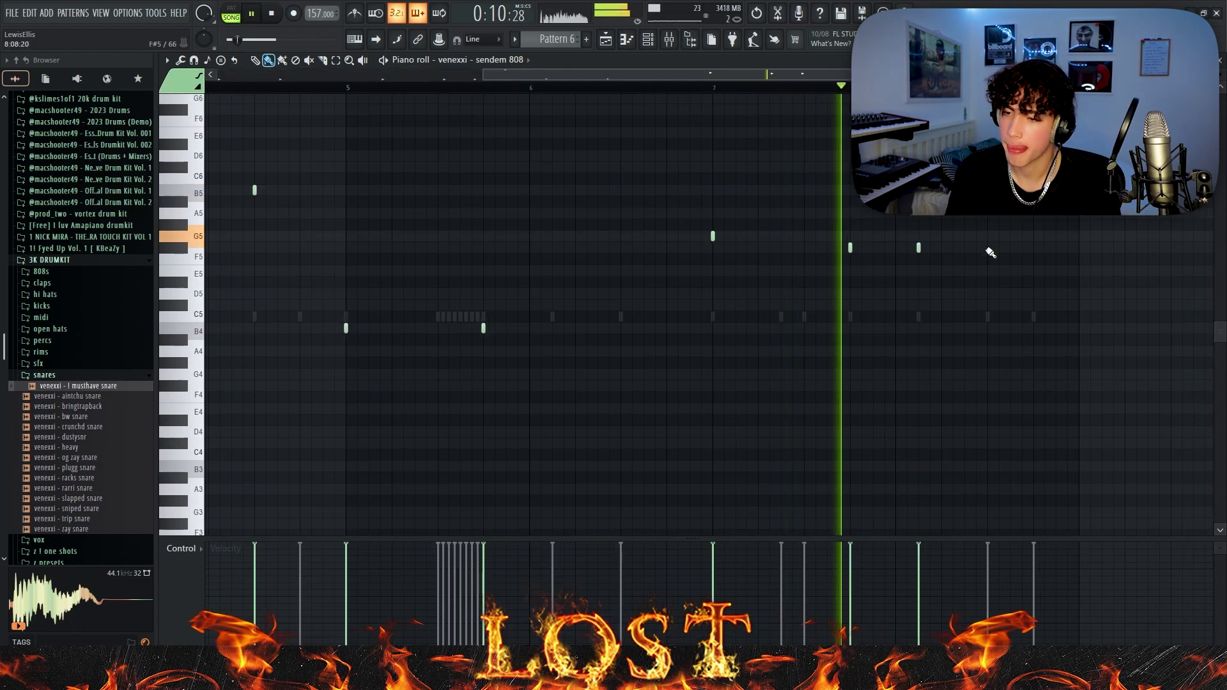
{"action": "left_click", "coordinate": [989, 250]}
{"action": "scroll", "coordinate": [904, 274], "scroll_direction": "down", "scroll_amount": 3, "text": "ctrl"}
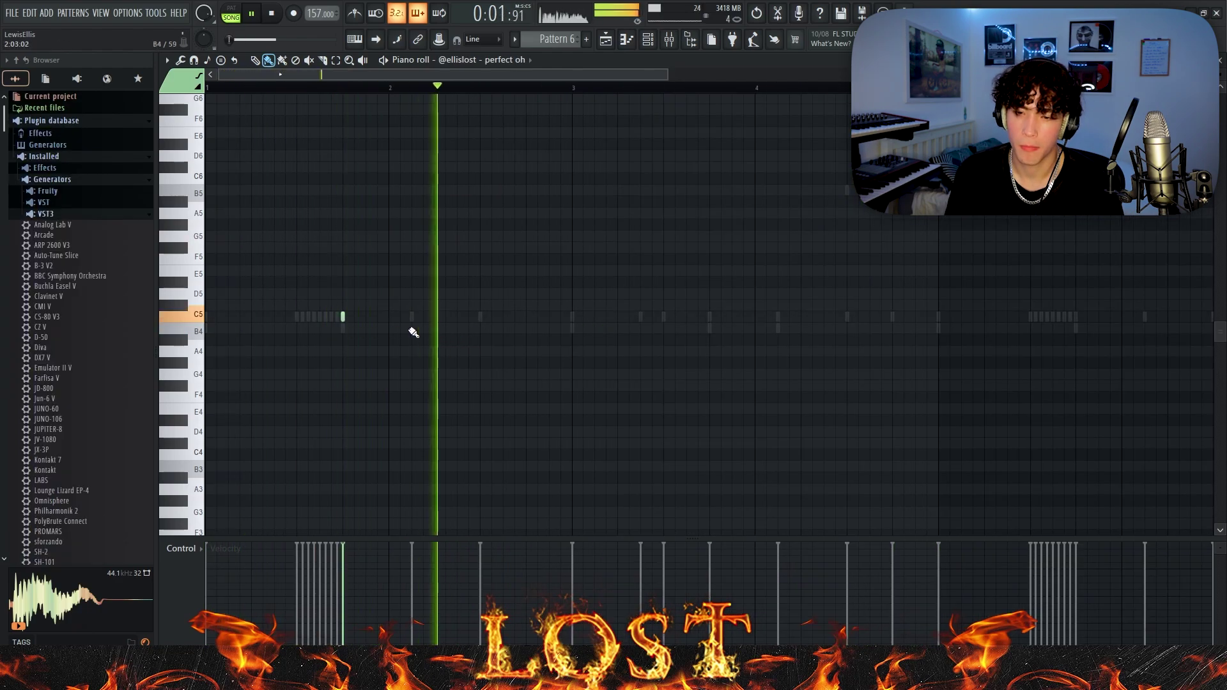
Step: Repeat the first four bars of the perfect oh part over bars 5 to 8
{"action": "left_click_drag", "start_coordinate": [578, 88], "coordinate": [207, 87]}
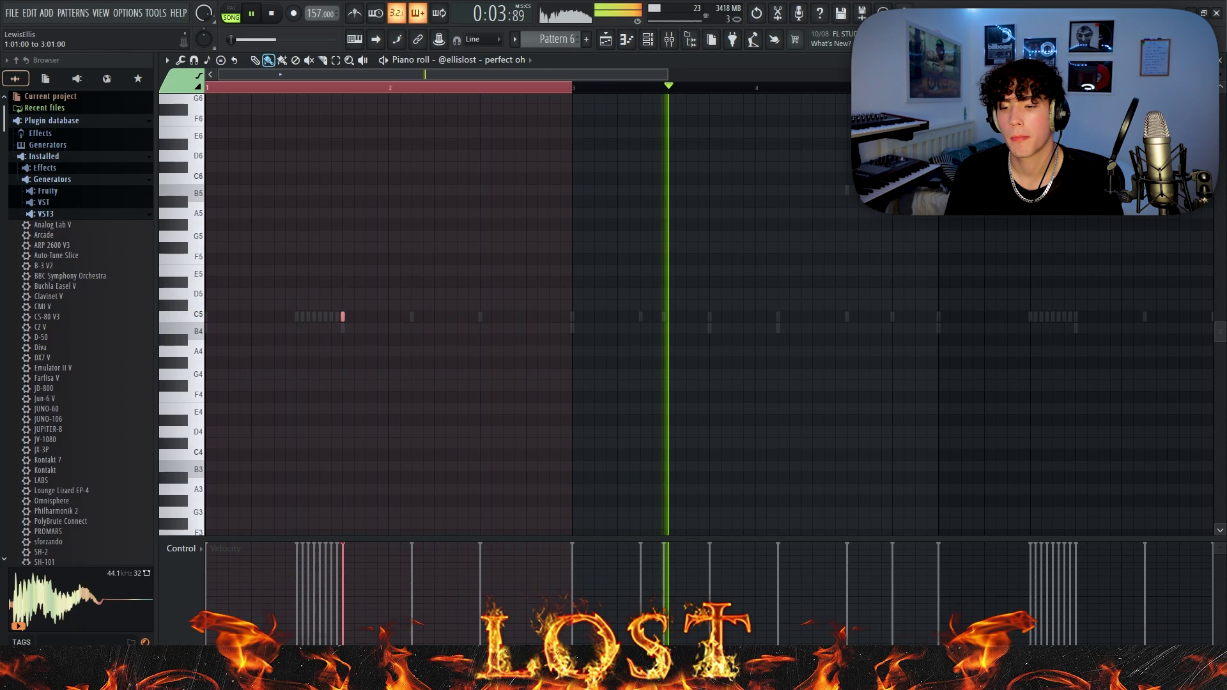
{"action": "scroll", "coordinate": [588, 107], "scroll_direction": "down", "scroll_amount": 3, "text": "ctrl"}
{"action": "left_click_drag", "start_coordinate": [543, 88], "coordinate": [206, 89], "text": "ctrl"}
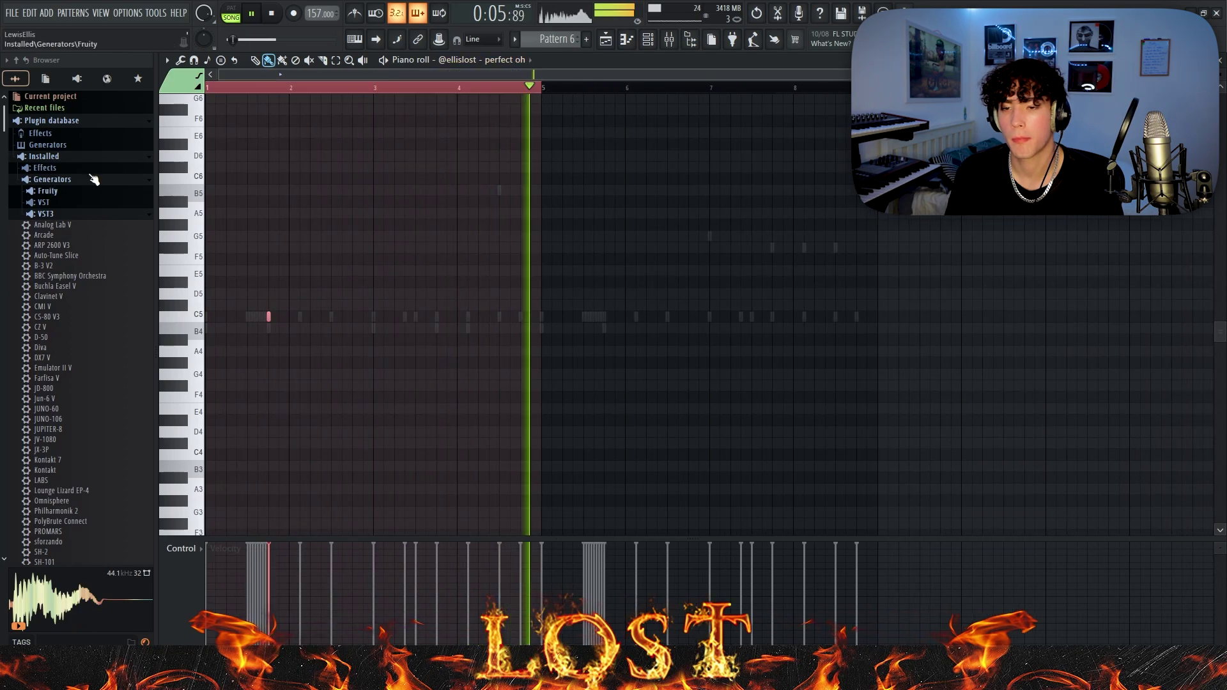
Step: Place ! musthave snare hits on C5 in bars 2 and 4, plus two D5 hits at the end of bar 4
{"action": "left_click", "coordinate": [492, 59]}
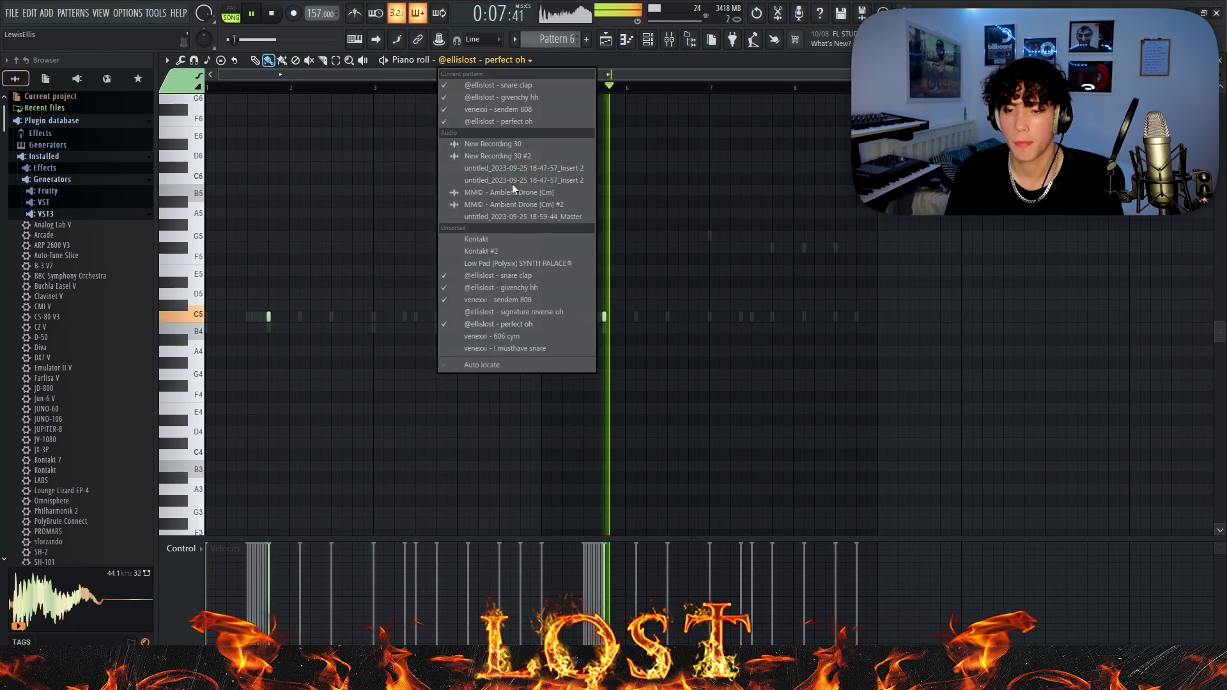
{"action": "left_click", "coordinate": [534, 347]}
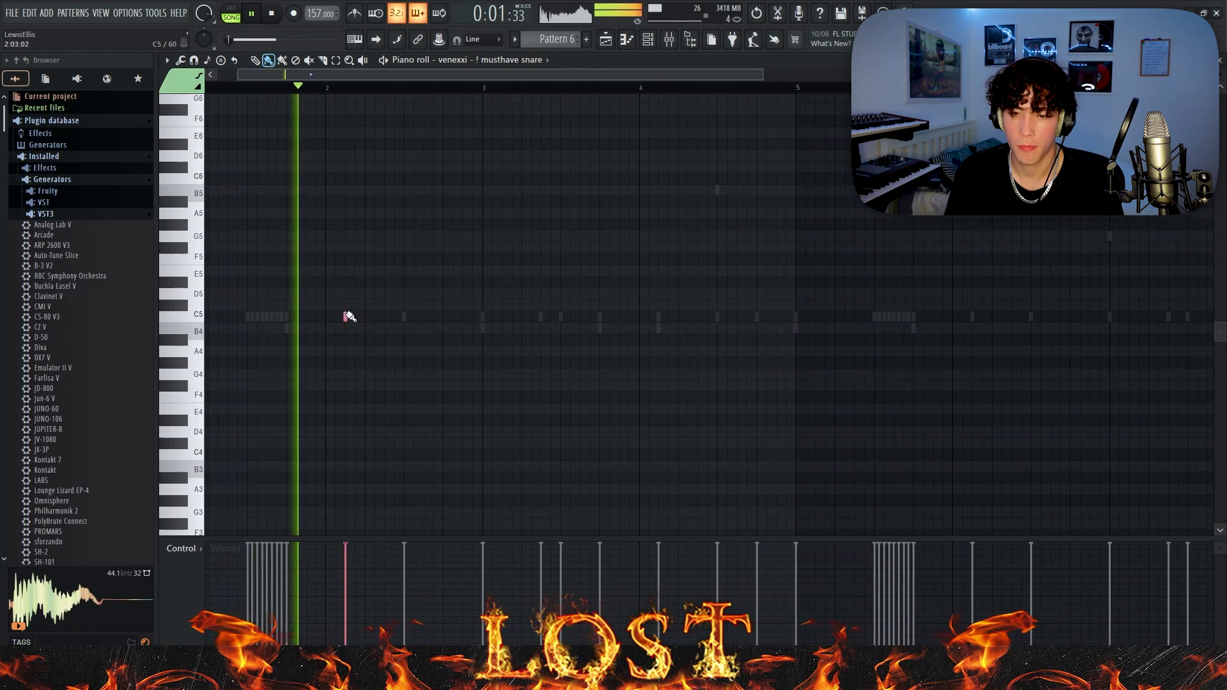
{"action": "scroll", "coordinate": [386, 219], "scroll_direction": "down", "scroll_amount": 3, "text": "ctrl"}
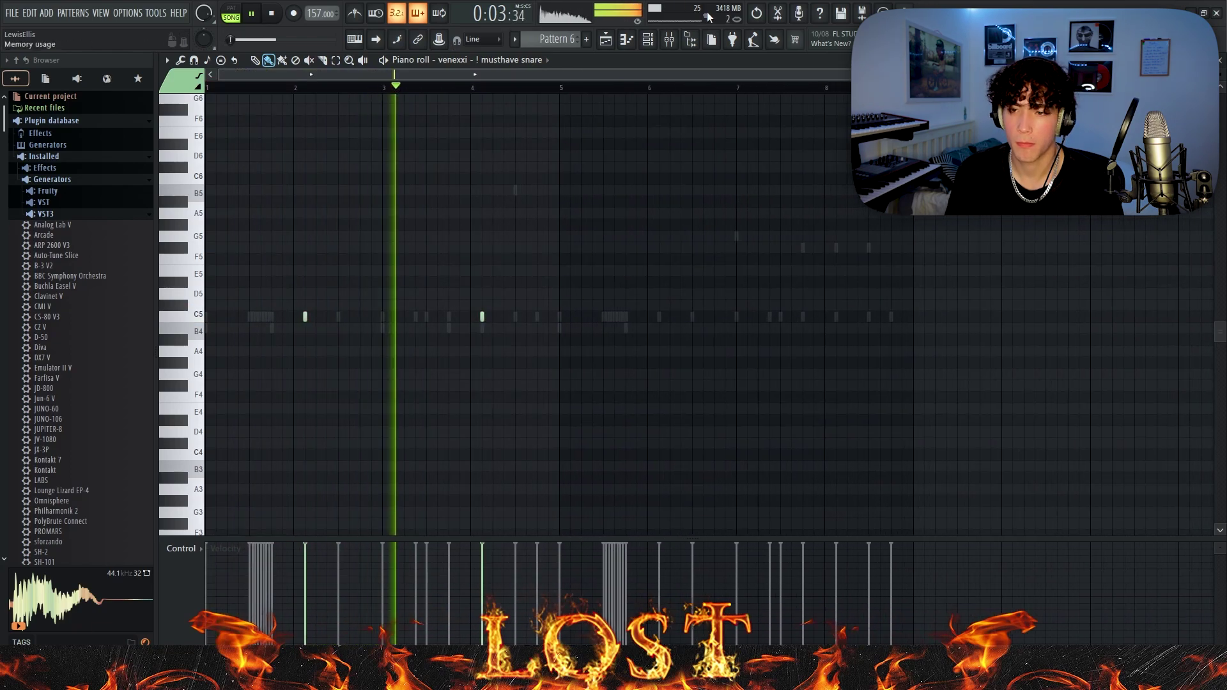
{"action": "left_click", "coordinate": [648, 39]}
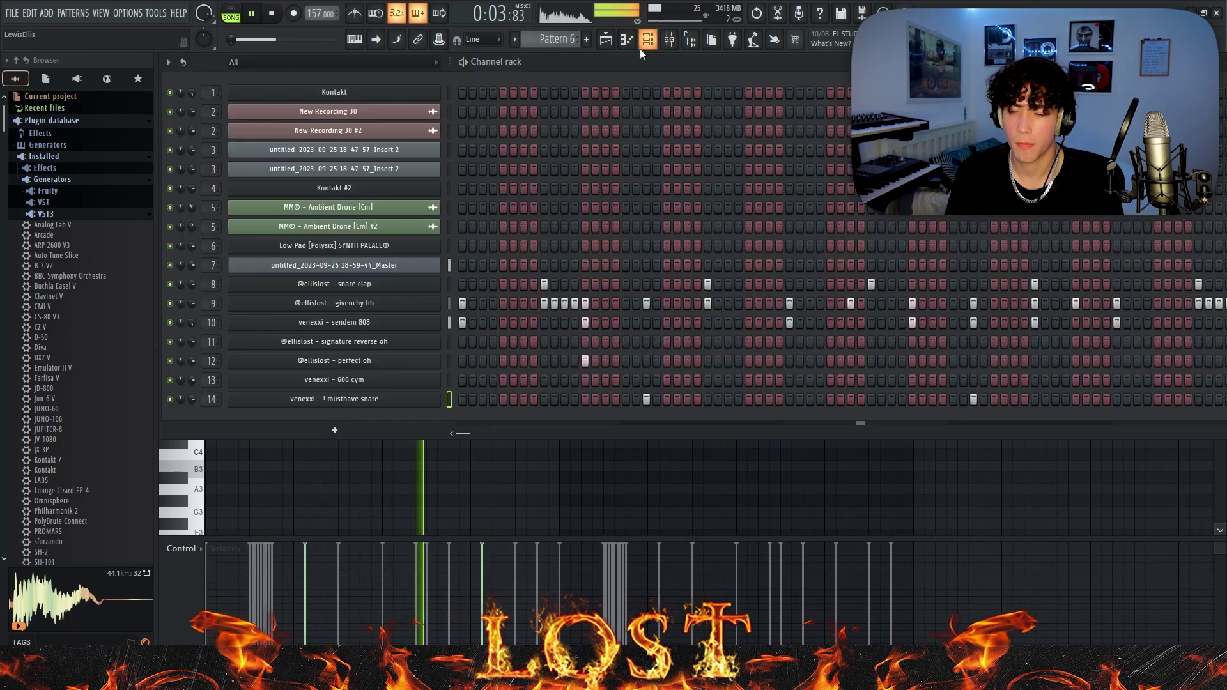
{"action": "right_click", "coordinate": [255, 452]}
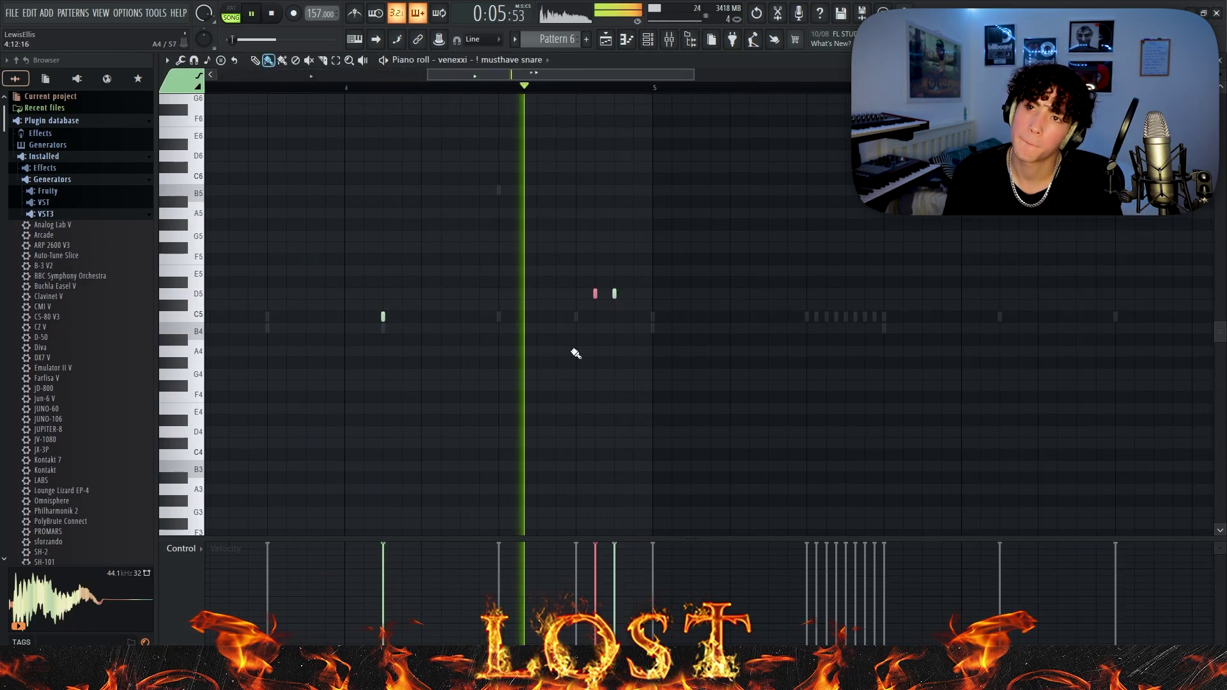
{"action": "scroll", "coordinate": [571, 339], "scroll_direction": "down", "scroll_amount": 3, "text": "ctrl"}
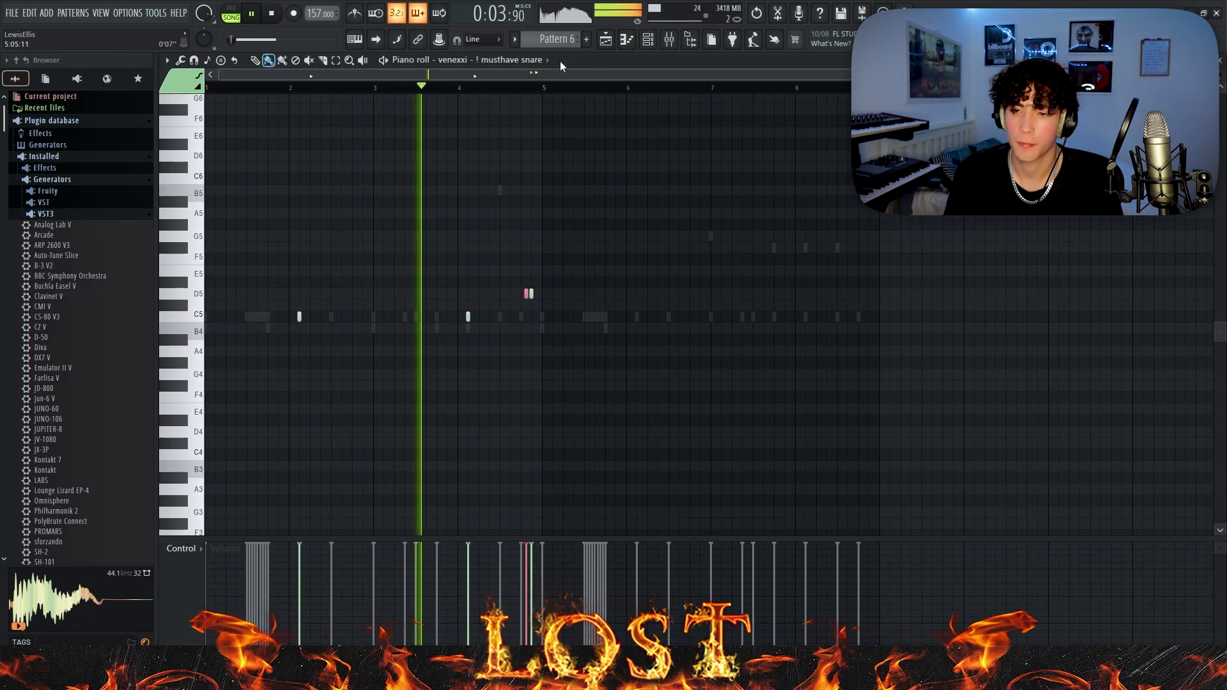
Step: Repeat the ! musthave snare hits over bars 5 to 8 and lower the double hits one semitone to C#5
{"action": "key", "text": "ctrl+b"}
{"action": "left_click_drag", "start_coordinate": [902, 308], "coordinate": [391, 232]}
{"action": "key", "text": "shift+Down"}
{"action": "key", "text": "ctrl+d"}
{"action": "scroll", "coordinate": [855, 316], "scroll_direction": "up", "scroll_amount": 2, "text": "ctrl"}
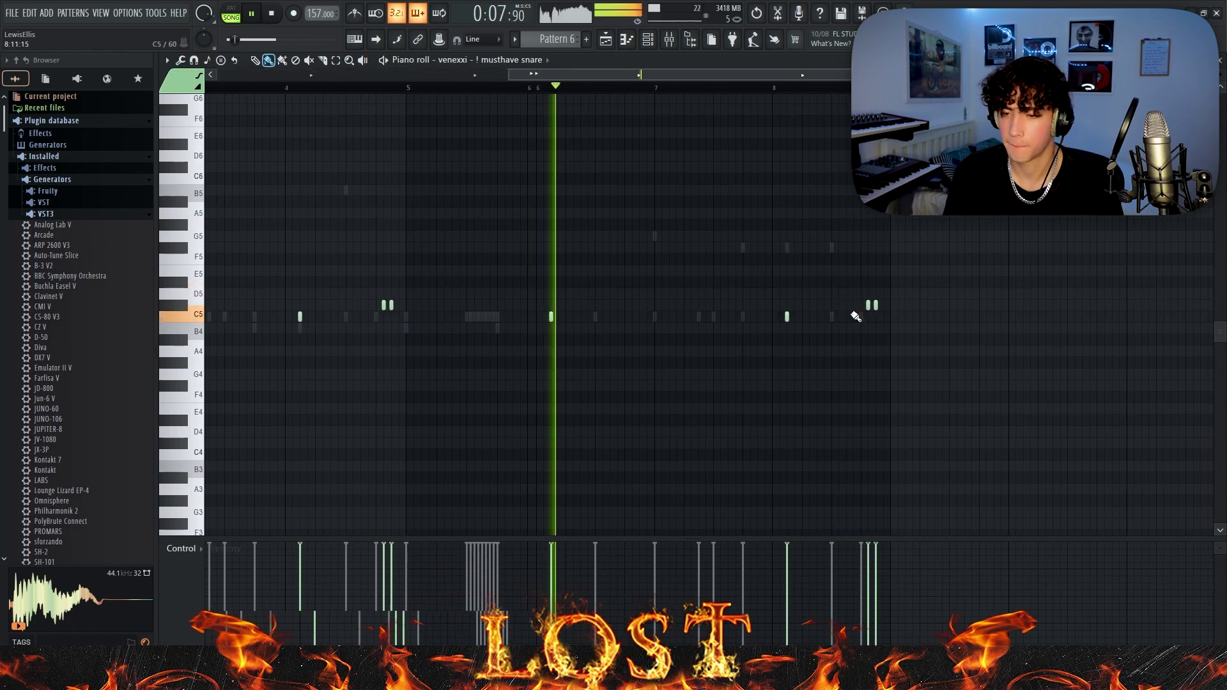
Step: Add an extra C5 hit to the ! musthave snare in bar 8 ahead of the double hit
{"action": "scroll", "coordinate": [856, 316], "scroll_direction": "up", "scroll_amount": 2, "text": "ctrl"}
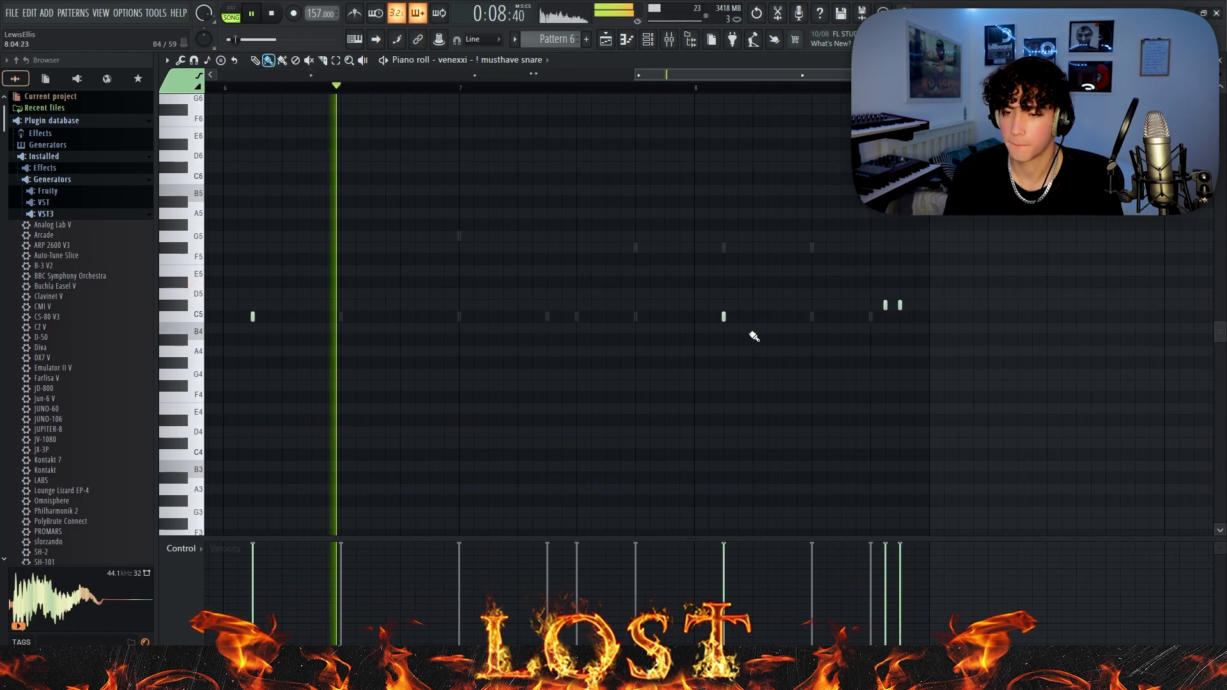
{"action": "left_click", "coordinate": [839, 316]}
{"action": "scroll", "coordinate": [864, 333], "scroll_direction": "down", "scroll_amount": 1, "text": "ctrl"}
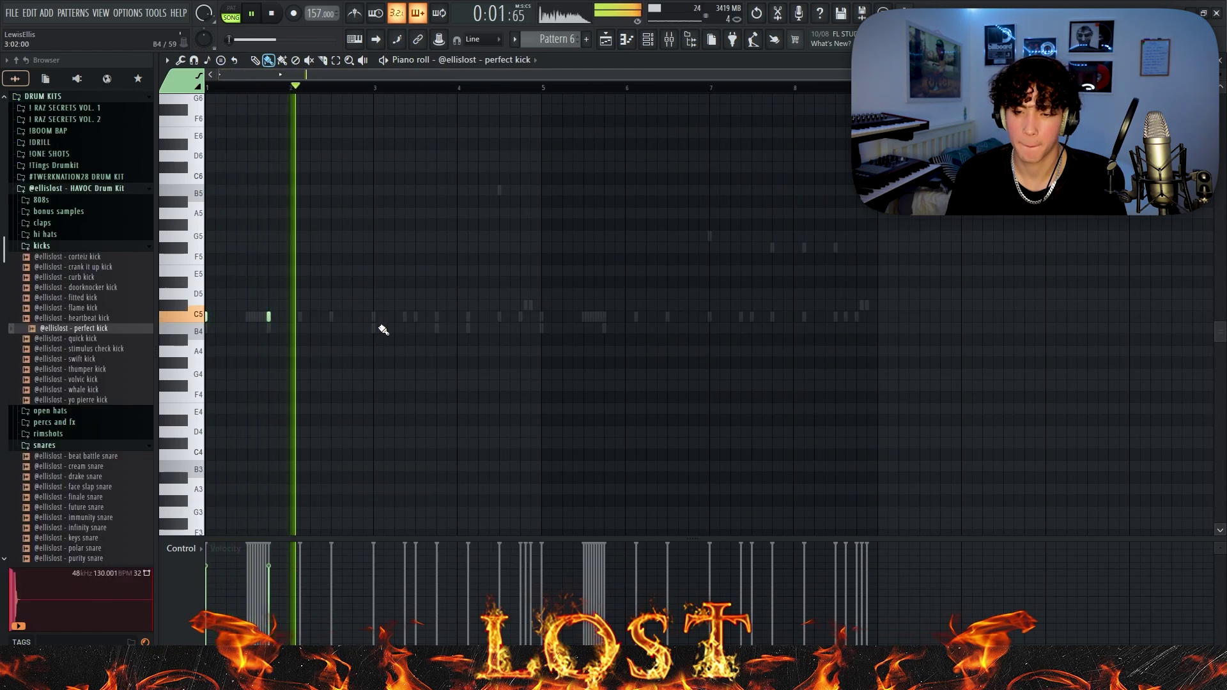
Step: Place perfect kick notes on C5 at the start and end of bar 3 and twice in bar 4
{"action": "left_click", "coordinate": [374, 316]}
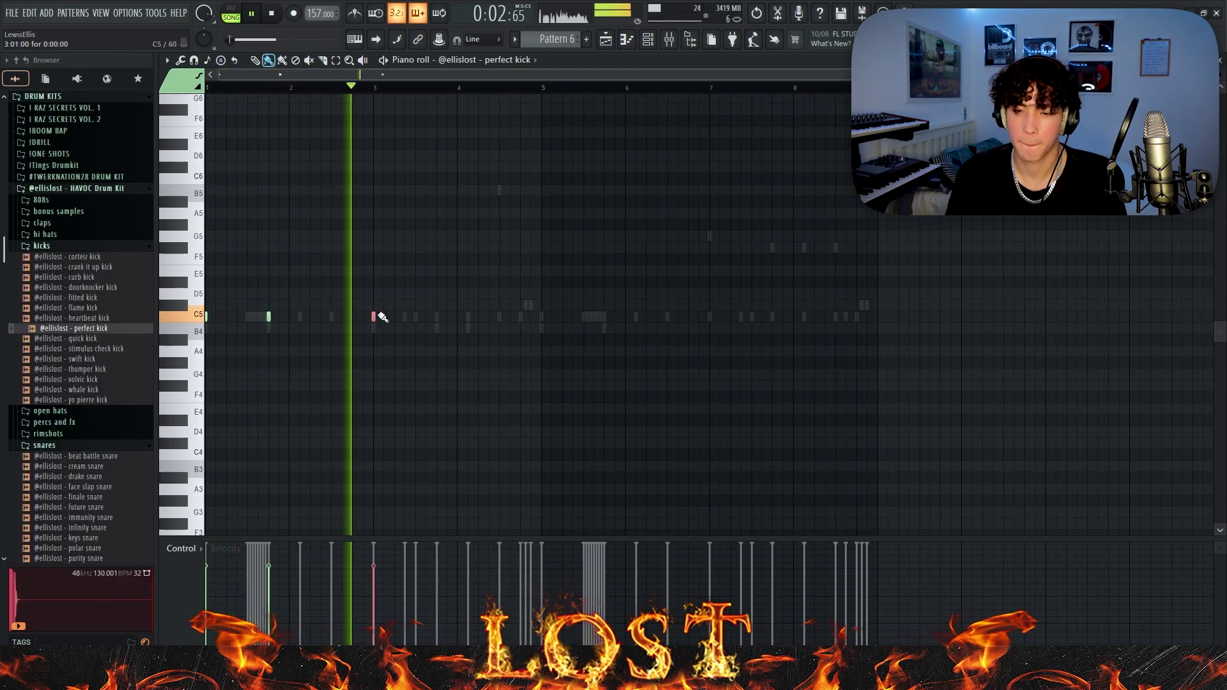
{"action": "left_click", "coordinate": [437, 316]}
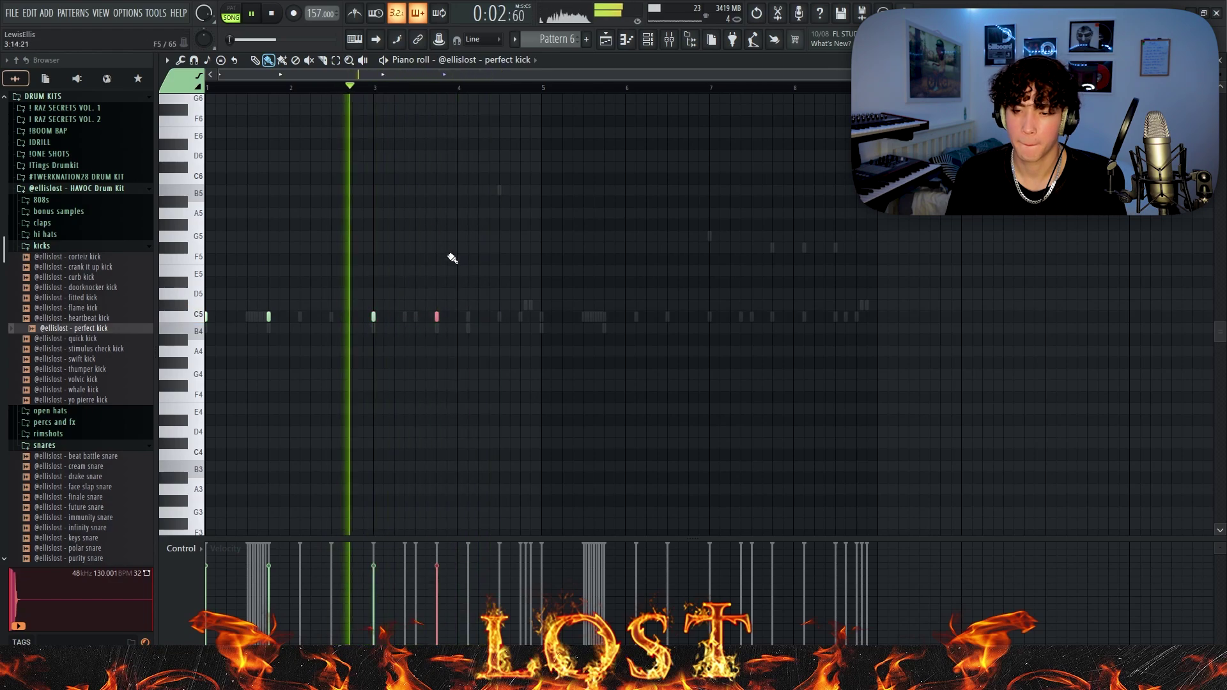
{"action": "scroll", "coordinate": [452, 258], "scroll_direction": "up", "scroll_amount": 2}
{"action": "left_click", "coordinate": [472, 317]}
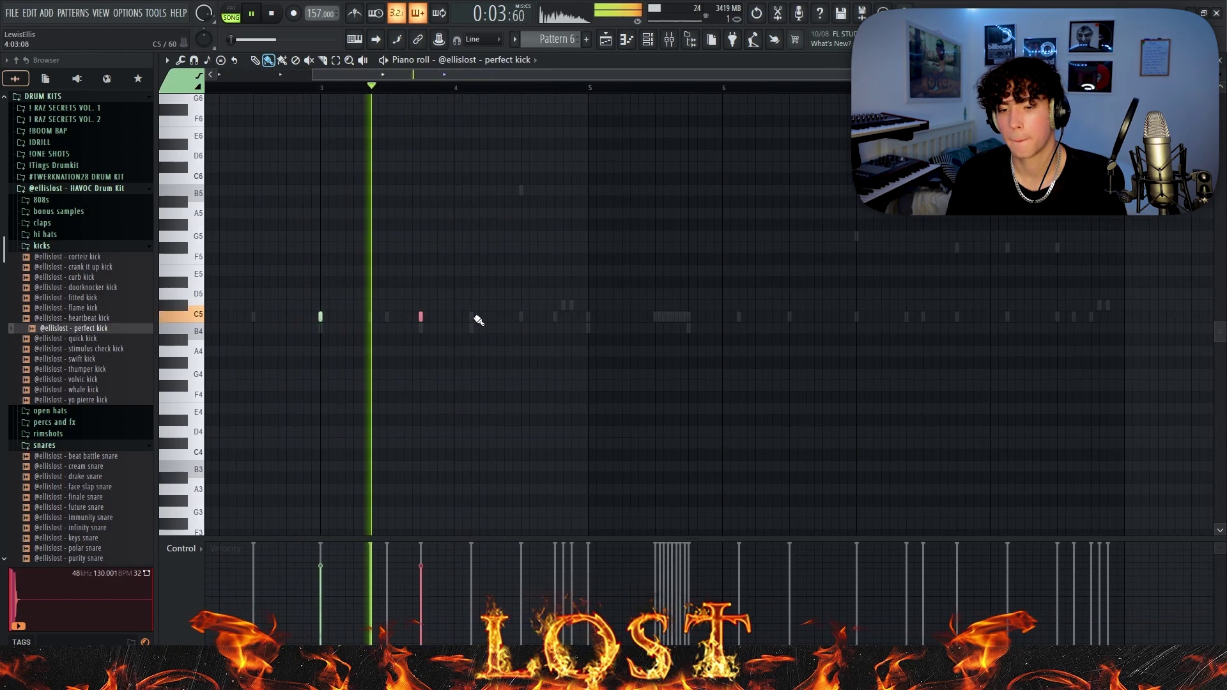
{"action": "left_click", "coordinate": [522, 317]}
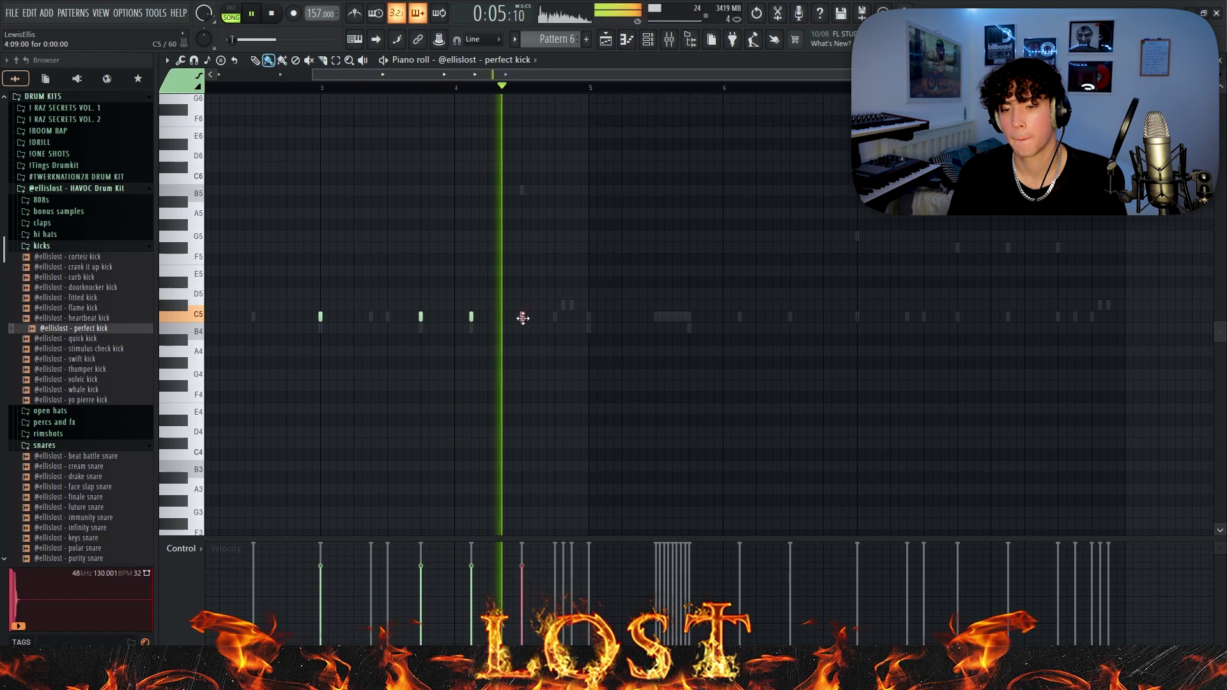
Step: Repeat the first four bars of perfect kick notes over bars 5 to 8 and add a C5 kick early in bar 8
{"action": "left_click", "coordinate": [405, 91]}
{"action": "scroll", "coordinate": [447, 146], "scroll_direction": "down", "scroll_amount": 2}
{"action": "left_click_drag", "start_coordinate": [541, 87], "coordinate": [207, 87]}
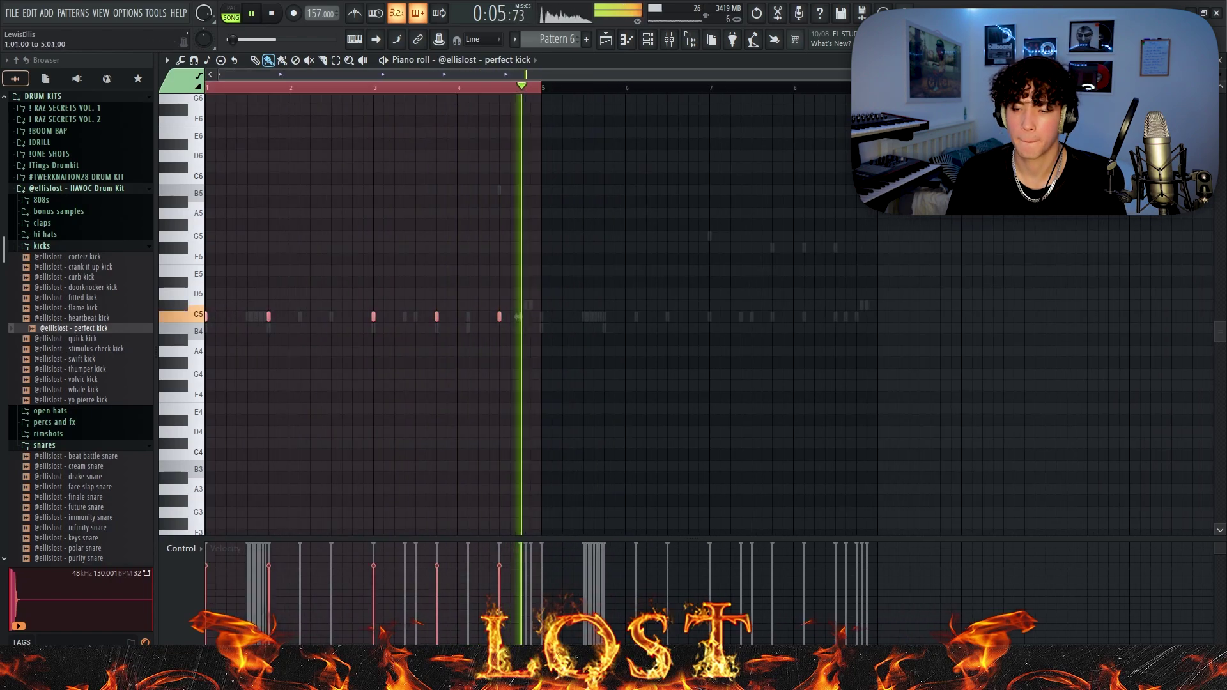
{"action": "key", "text": "ctrl+b"}
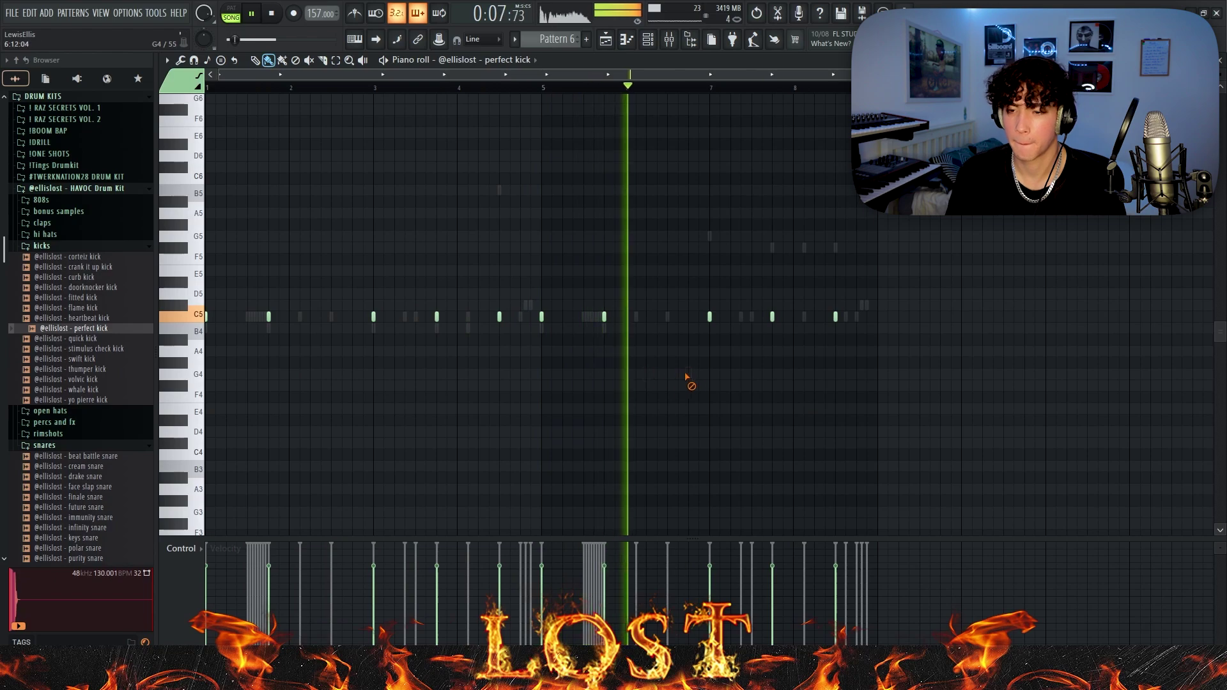
{"action": "scroll", "coordinate": [812, 358], "scroll_direction": "up", "scroll_amount": 3}
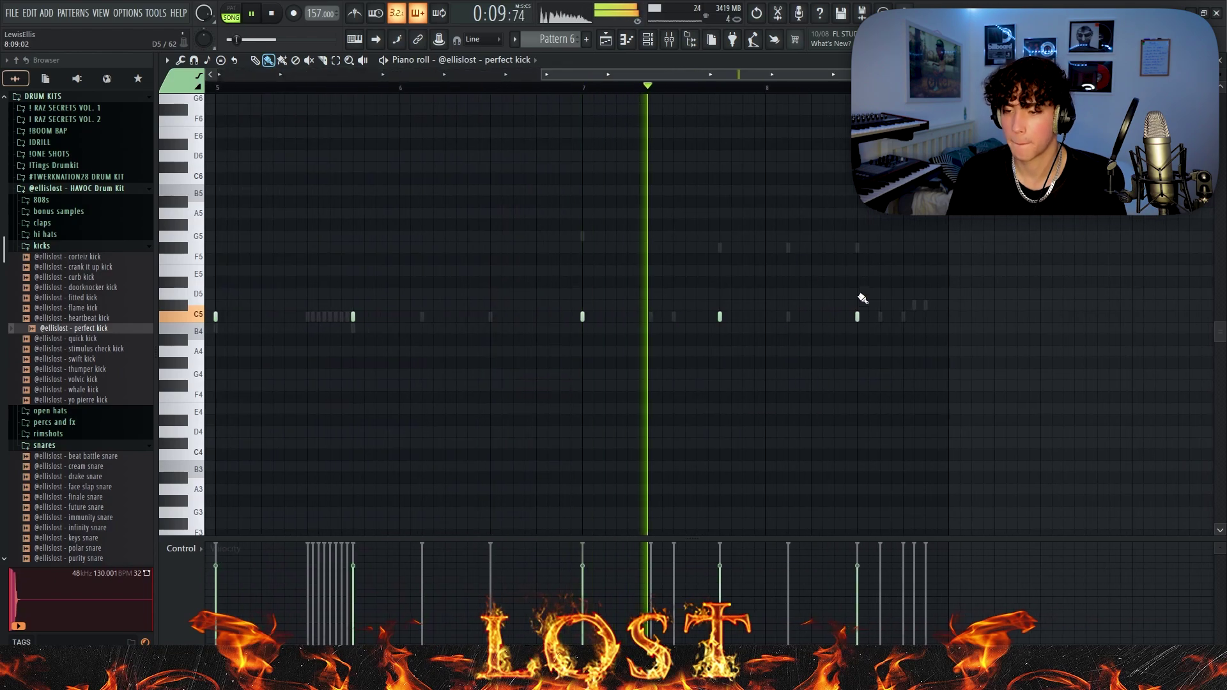
{"action": "left_click", "coordinate": [789, 317]}
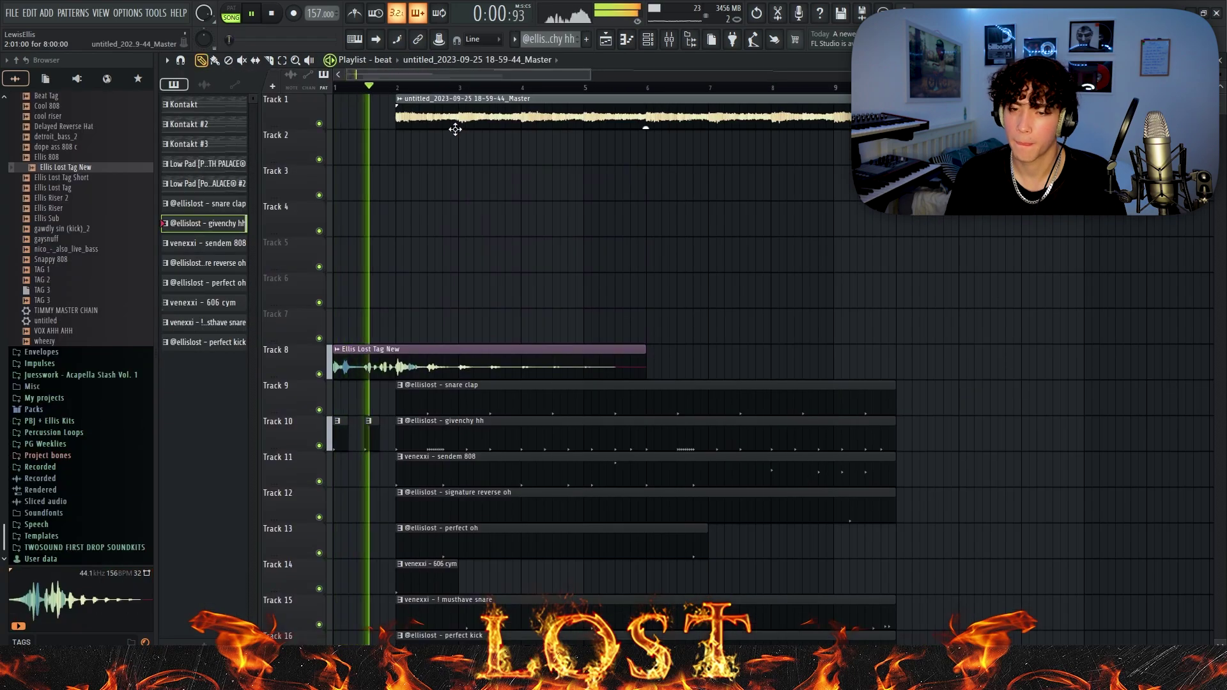
Step: Move the master audio clips on Tracks 2 to 4 so they follow end to end from bar 10
{"action": "scroll", "coordinate": [575, 241], "scroll_direction": "down", "scroll_amount": 3}
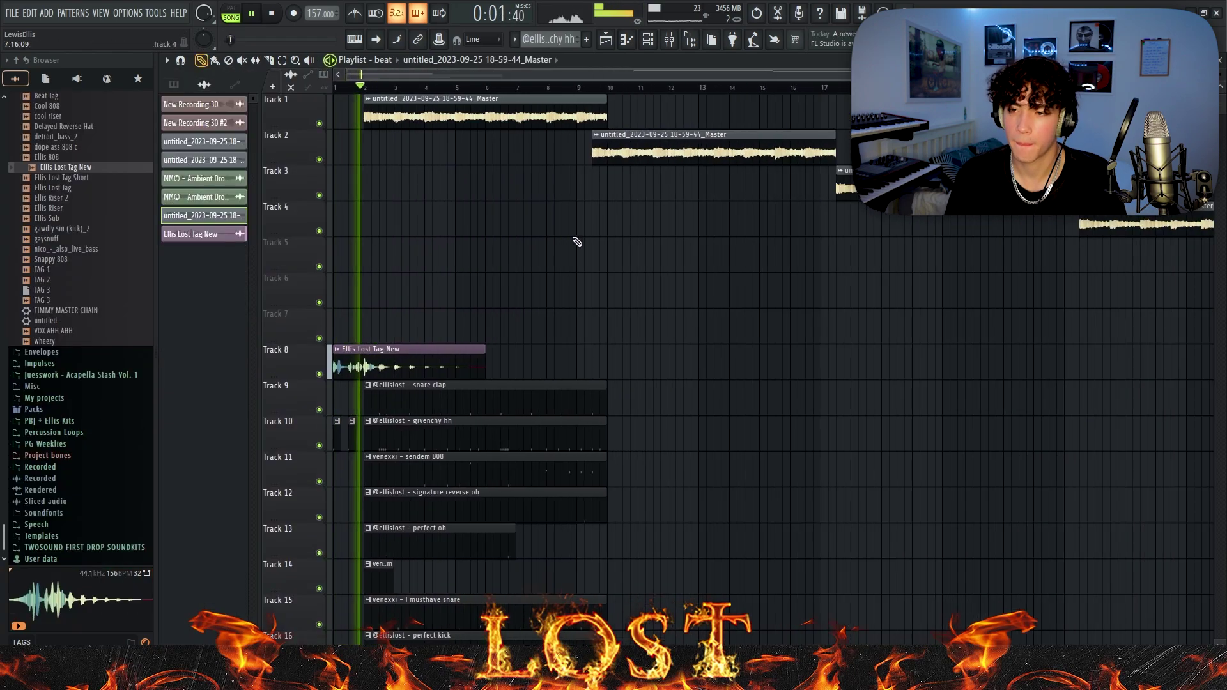
{"action": "left_click_drag", "start_coordinate": [912, 263], "coordinate": [545, 142]}
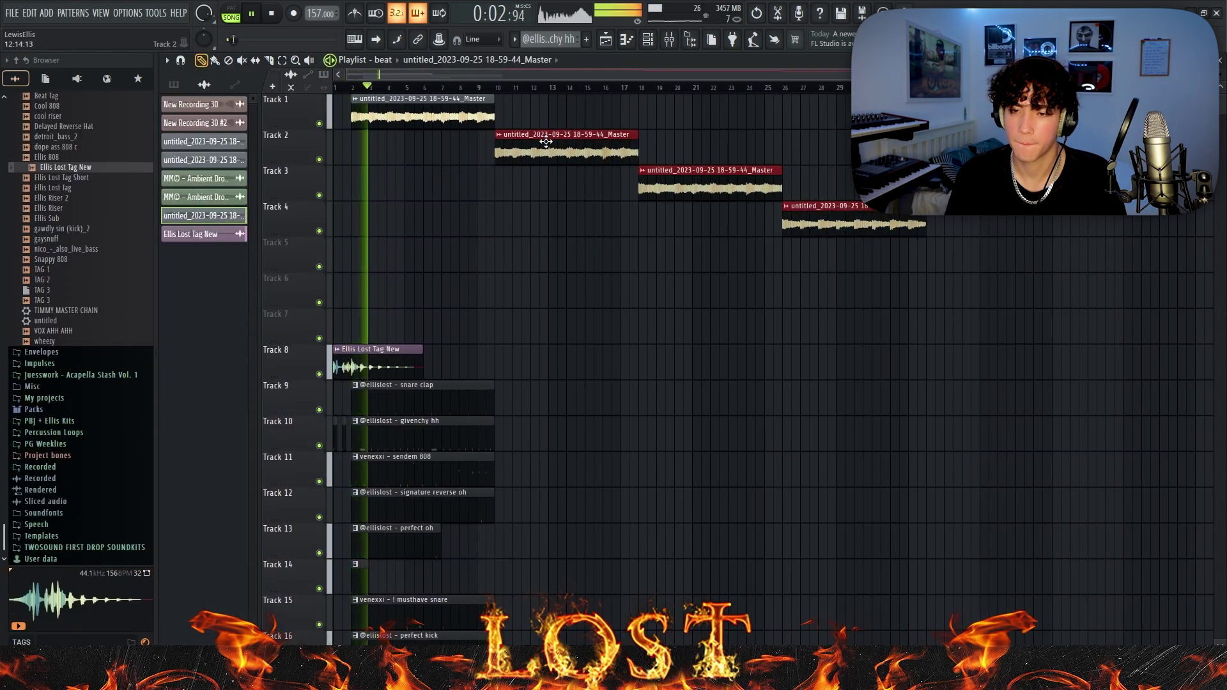
{"action": "left_click", "coordinate": [470, 233]}
Step: Extend the perfect oh and 606 cym clips to bar 10 and repeat the eight-bar drum clips on Tracks 9 to 16 three times
{"action": "scroll", "coordinate": [415, 287], "scroll_direction": "down", "scroll_amount": 3}
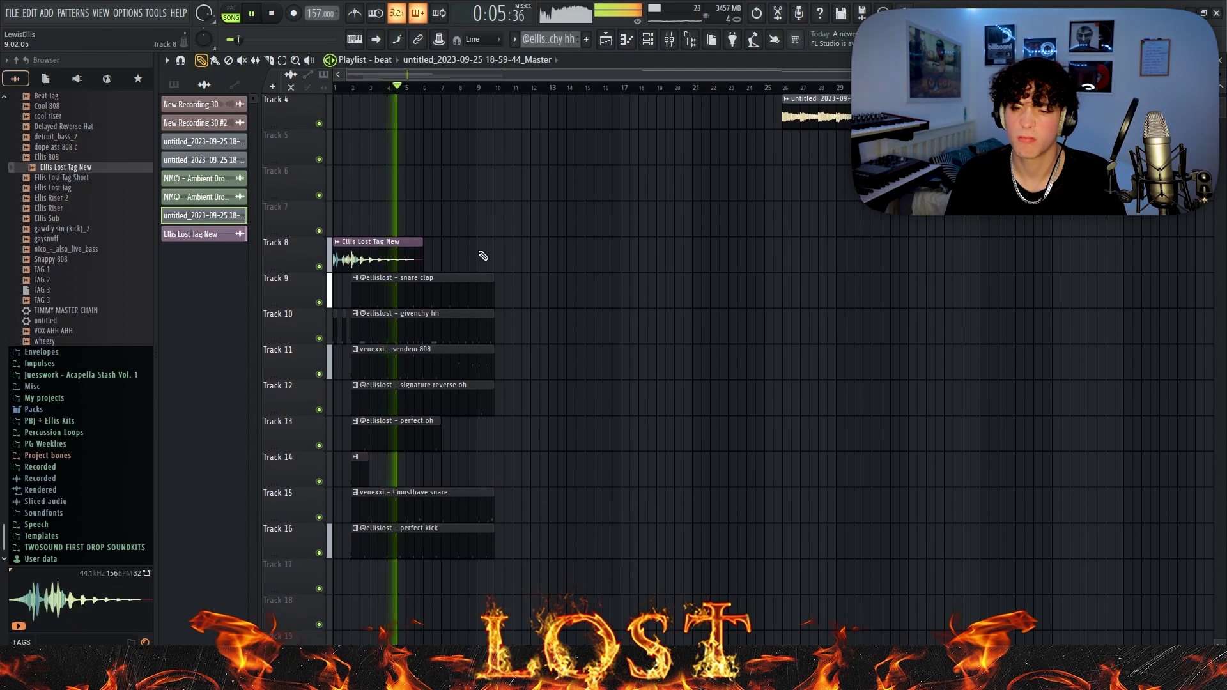
{"action": "left_click_drag", "start_coordinate": [366, 469], "coordinate": [489, 499]}
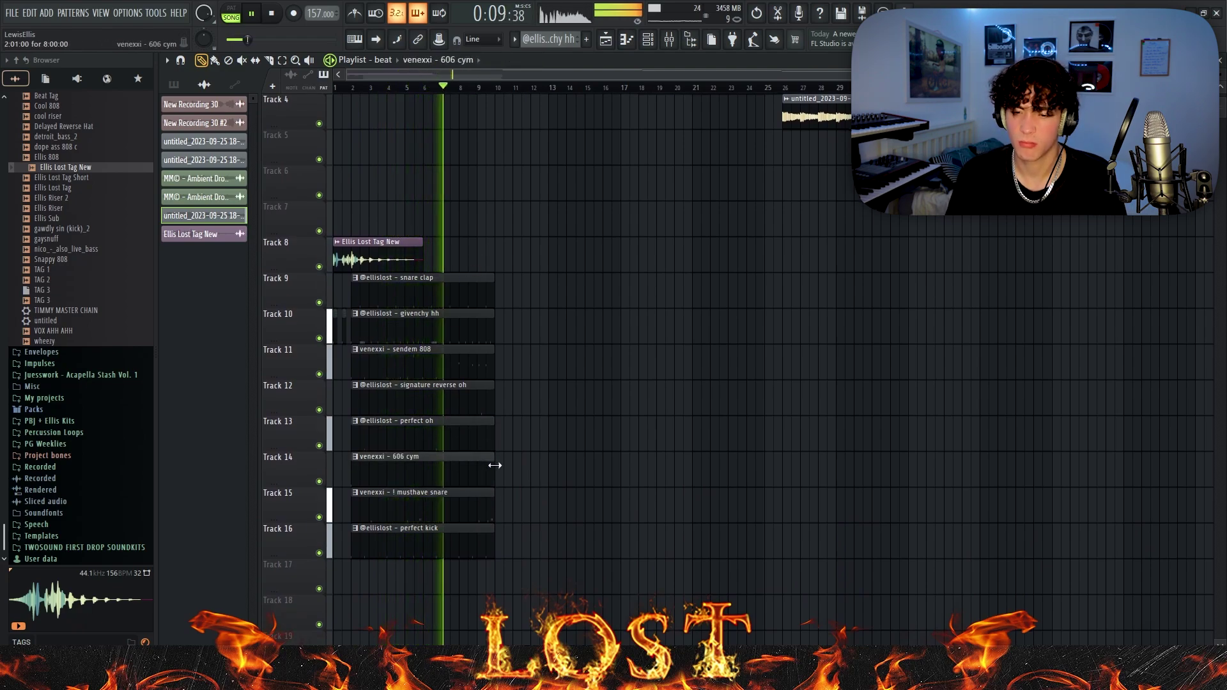
{"action": "left_click_drag", "start_coordinate": [501, 551], "coordinate": [456, 287]}
{"action": "key", "text": "ctrl+b"}
{"action": "key", "text": "ctrl+b"}
{"action": "key", "text": "ctrl+b"}
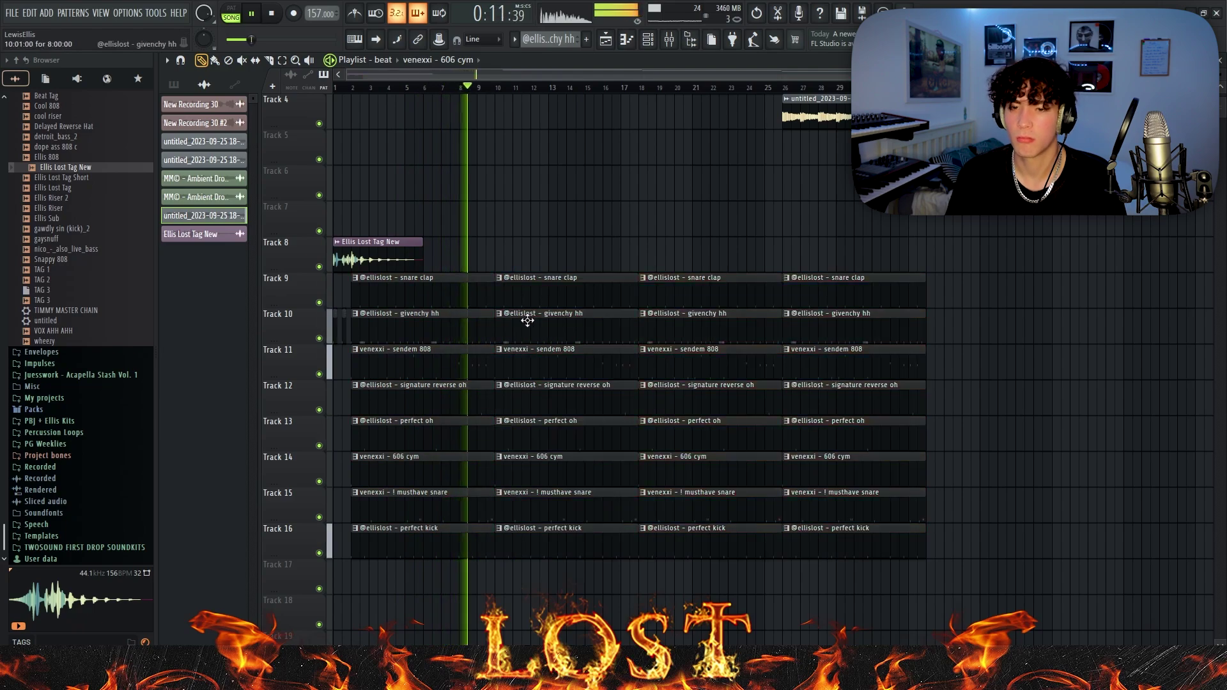
Step: Undo the deletion of the producer tag clip on Track 8
{"action": "scroll", "coordinate": [638, 326], "scroll_direction": "up", "scroll_amount": 3}
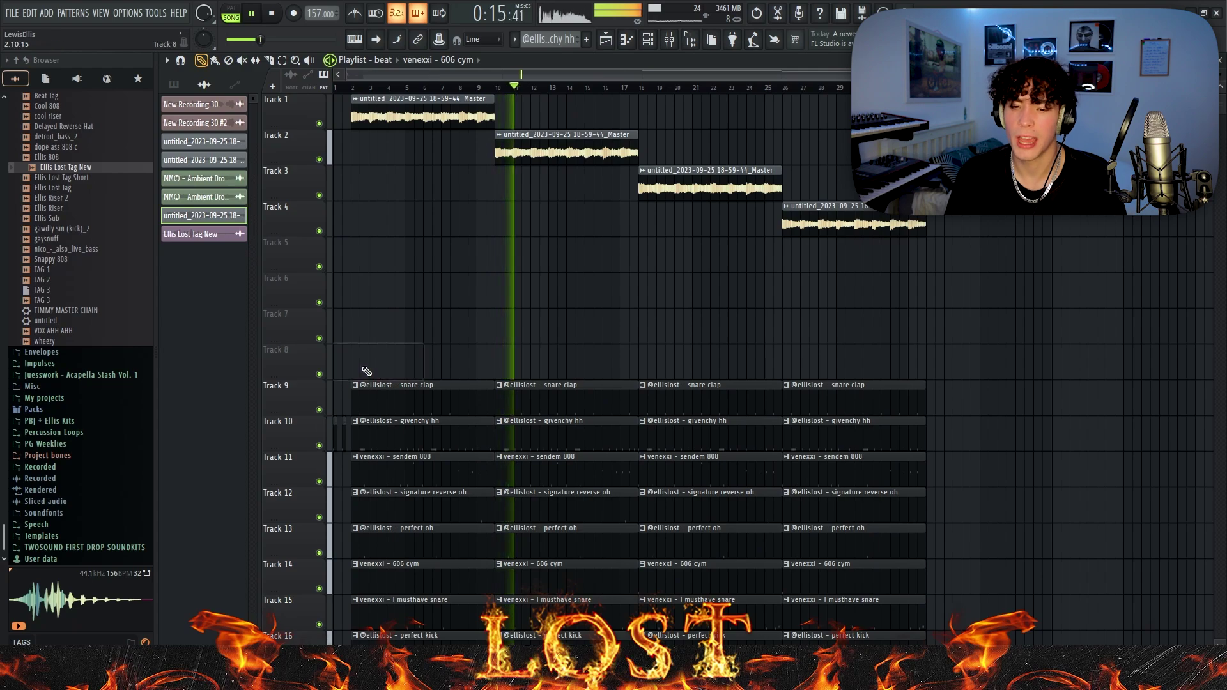
{"action": "key", "text": "ctrl+z"}
{"action": "scroll", "coordinate": [775, 315], "scroll_direction": "down", "scroll_amount": 2}
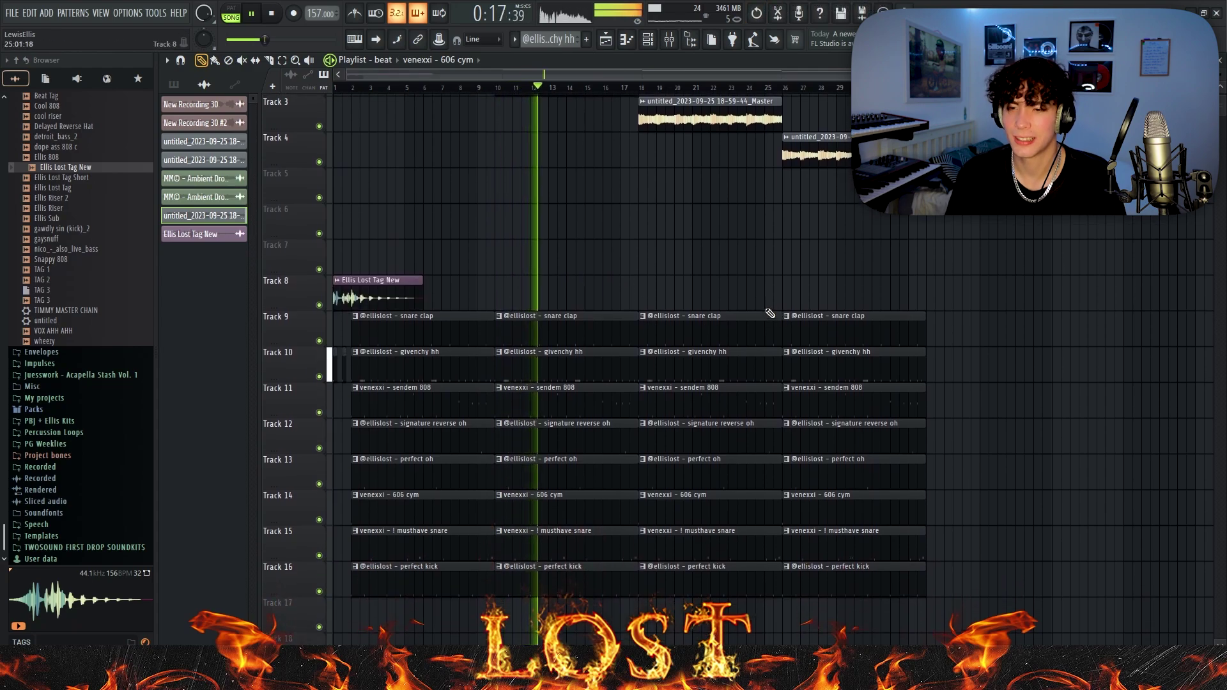
{"action": "scroll", "coordinate": [770, 313], "scroll_direction": "up", "scroll_amount": 2}
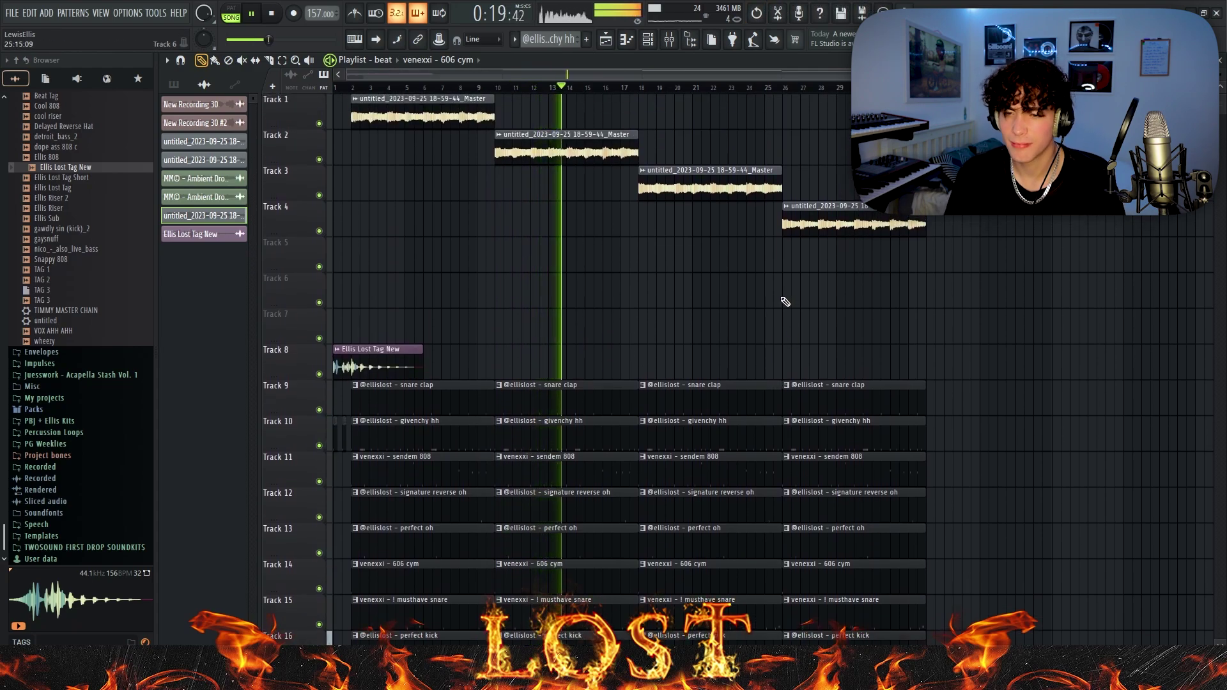